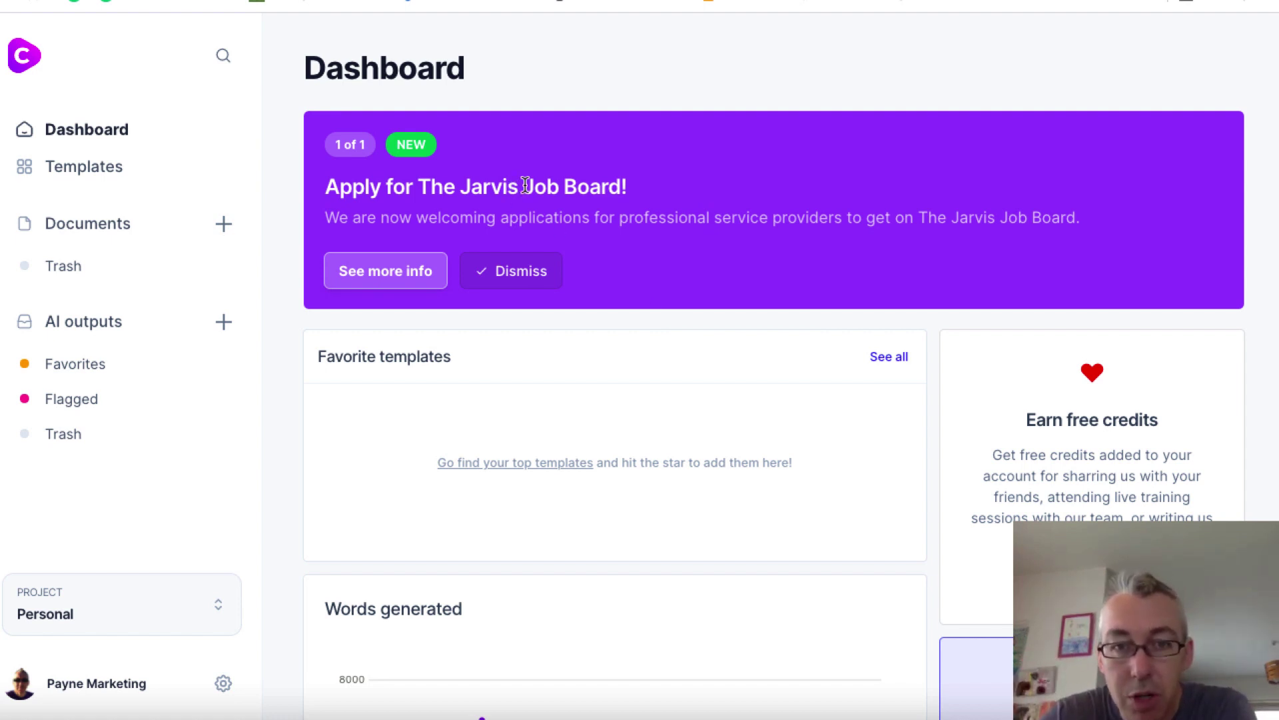
- Review the daily figures in the dashboard's Words generated chart, including Jun 9 and Jun 14
scroll(654, 390, "down", 3)
scroll(654, 391, "down", 1)
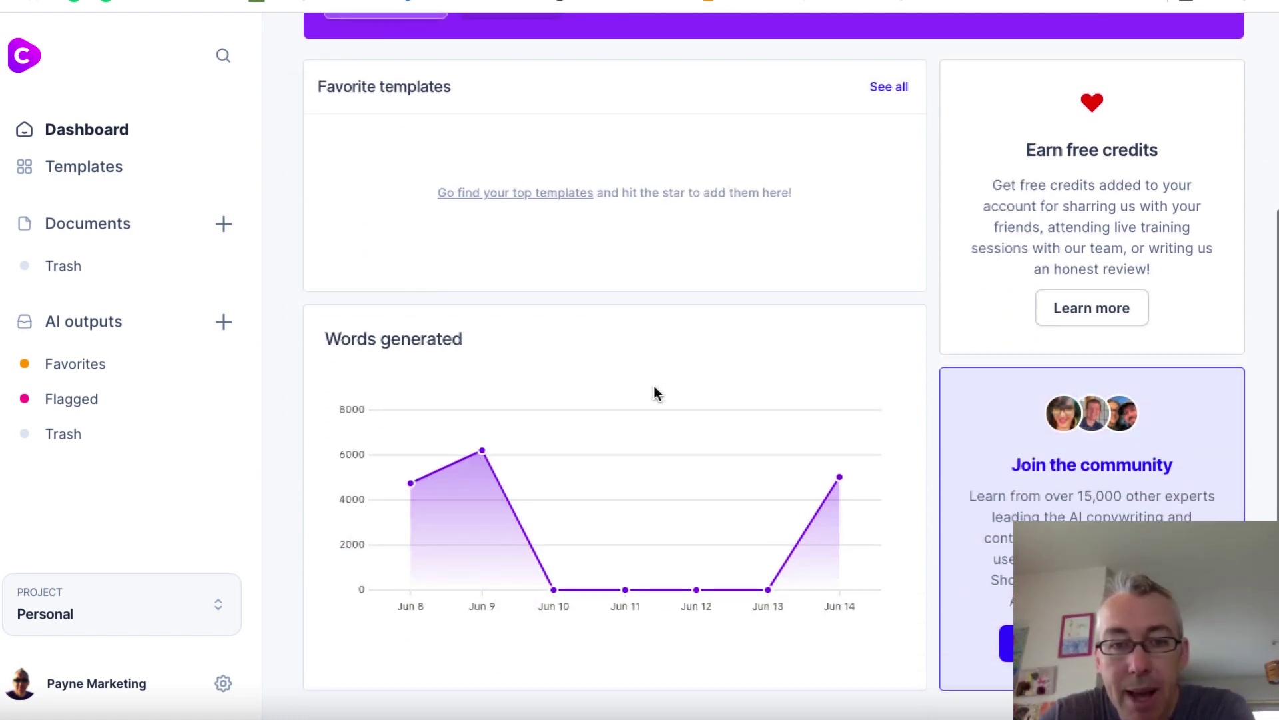
mouse_move(507, 451)
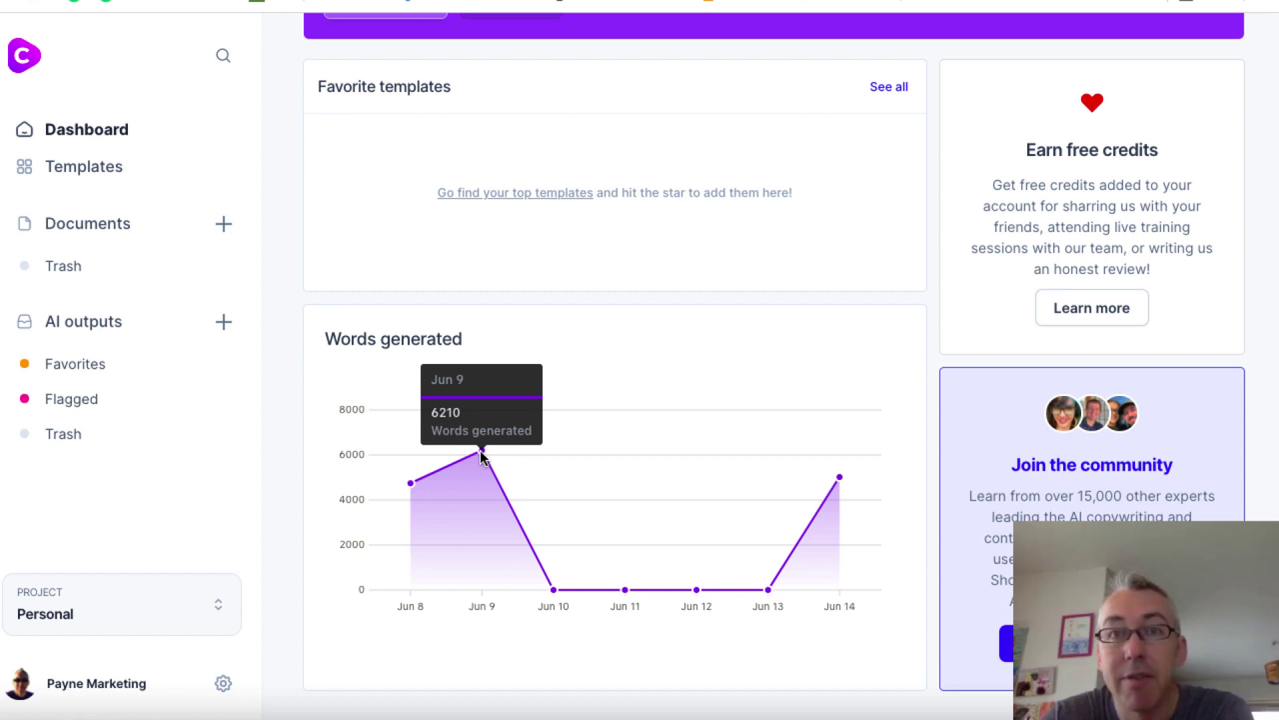
mouse_move(851, 491)
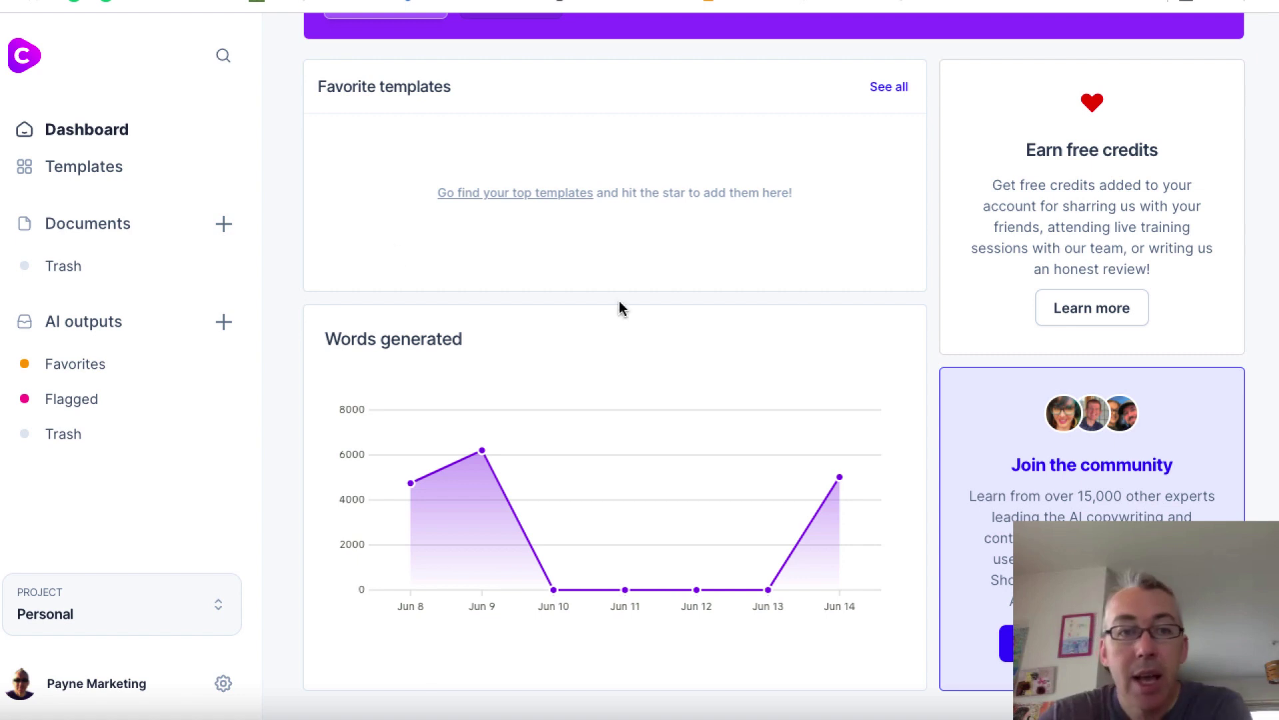
- Filter the templates to the Email category and open the Email Subject Lines template
left_click(84, 180)
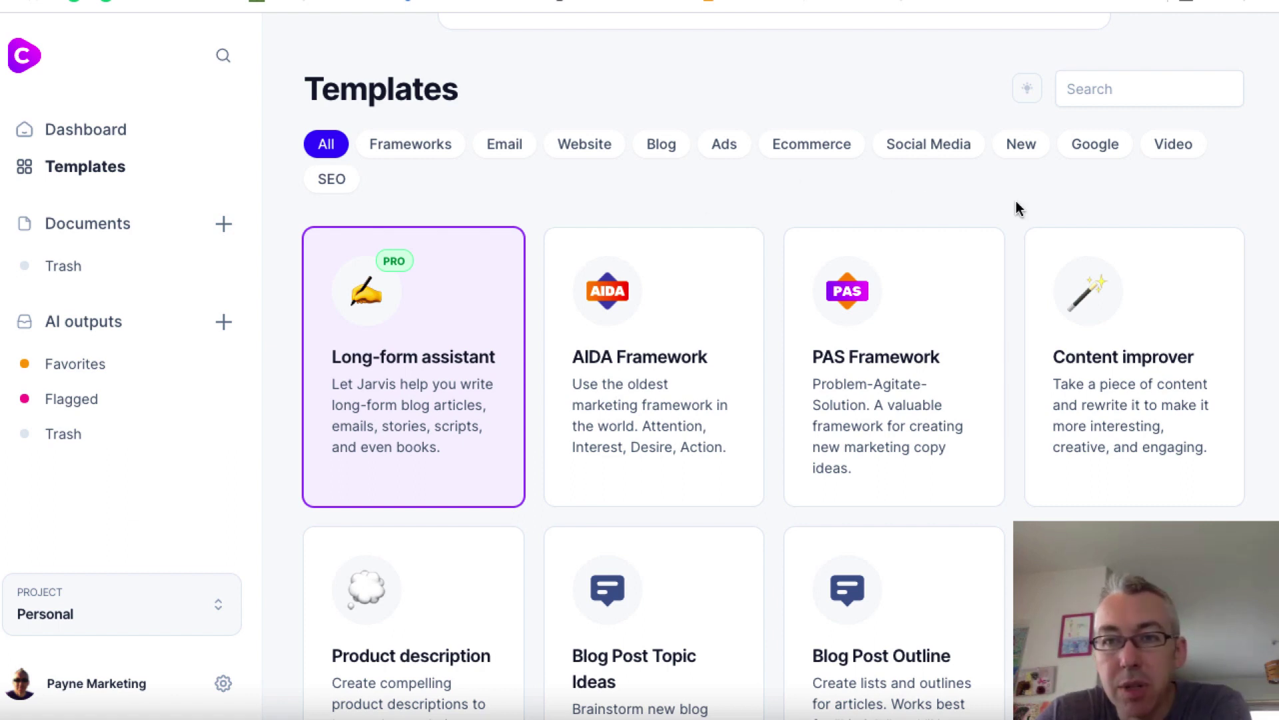
left_click(500, 146)
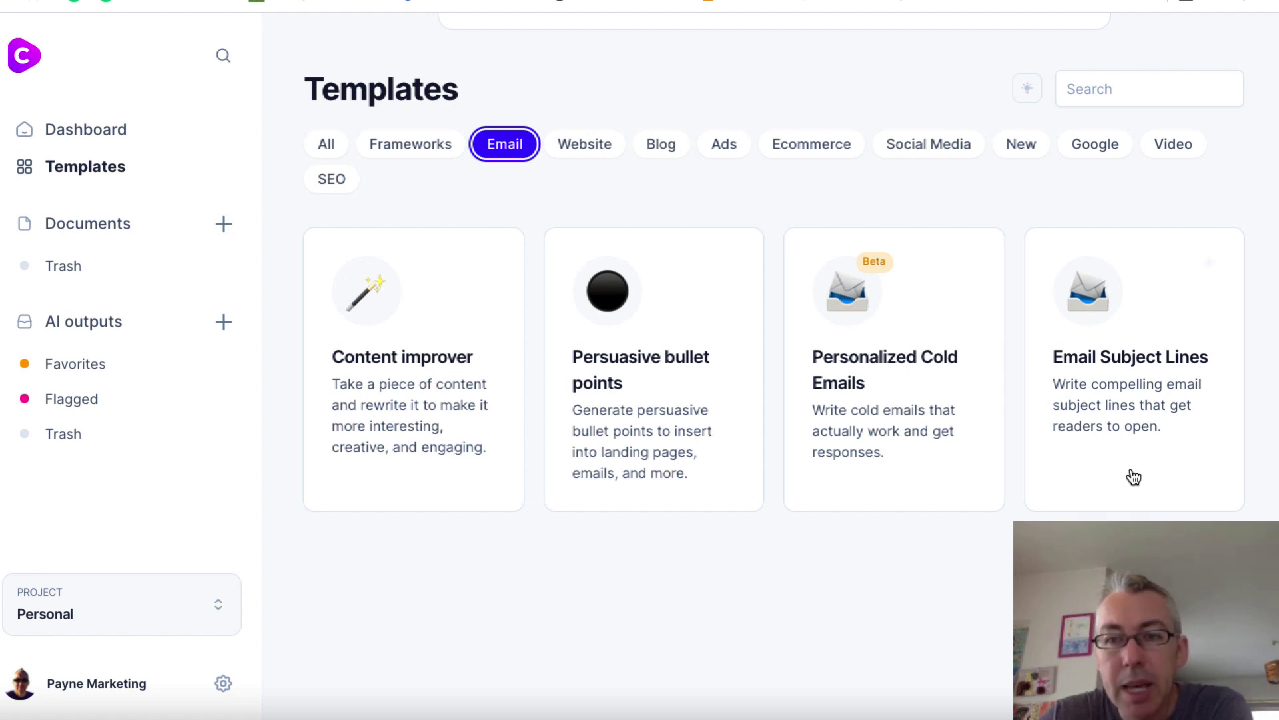
left_click(1116, 417)
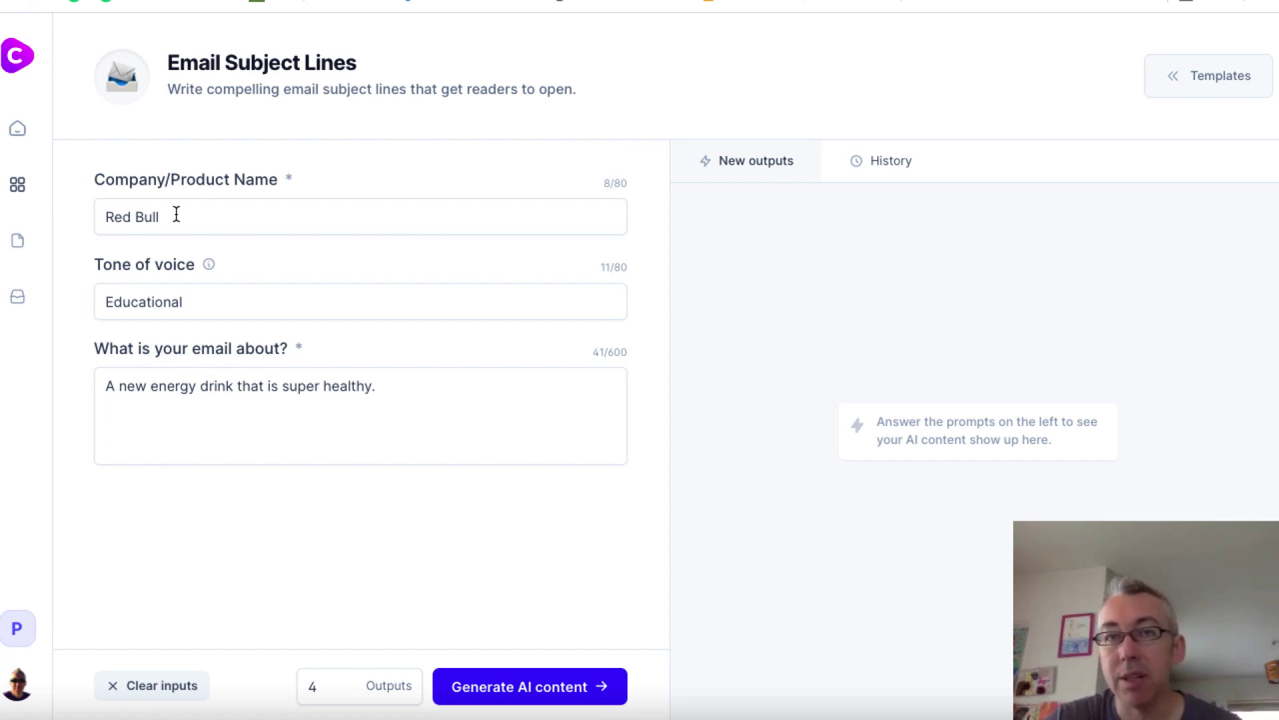
- Replace the tone of voice for the Red Bull email subject lines with "fun"
left_click(199, 305)
key("ctrl+a")
type("fu")
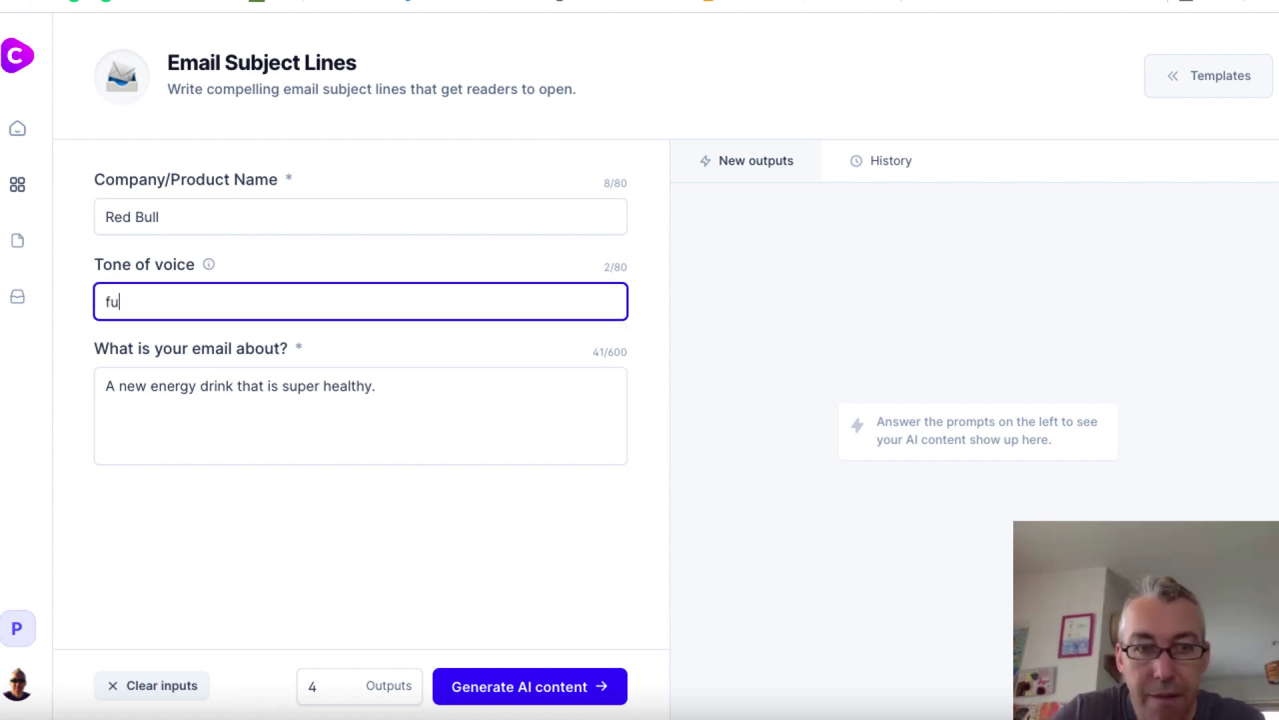
type("n")
- Extend the email description to "A new energy drink that is super healthy and helps you stay awake" and generate the subject lines
left_click(419, 404)
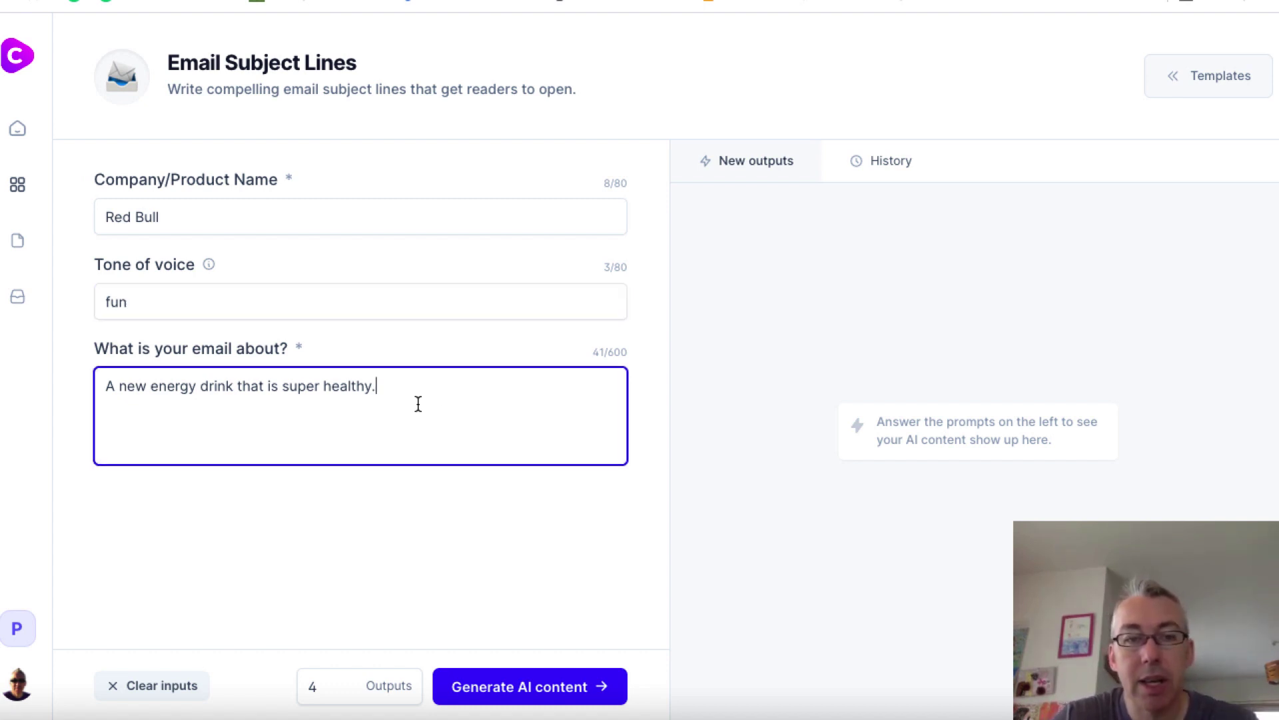
key("BackSpace")
type("a")
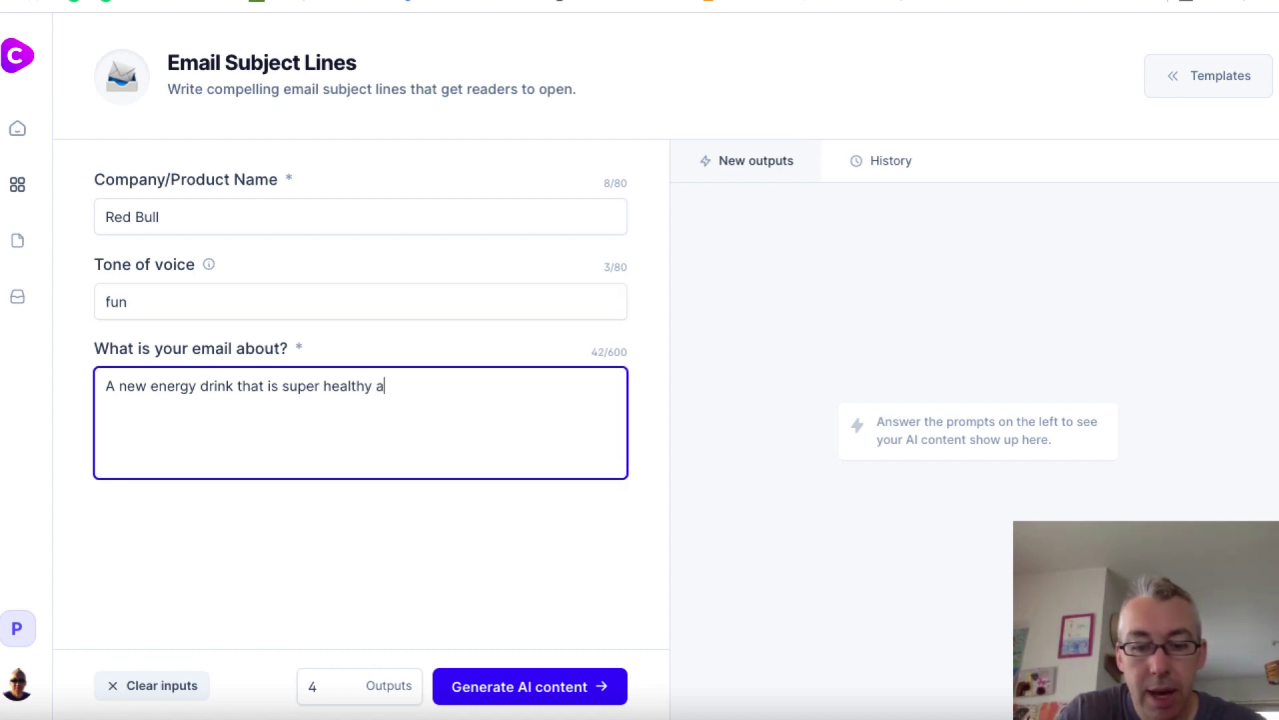
type("nd helps ")
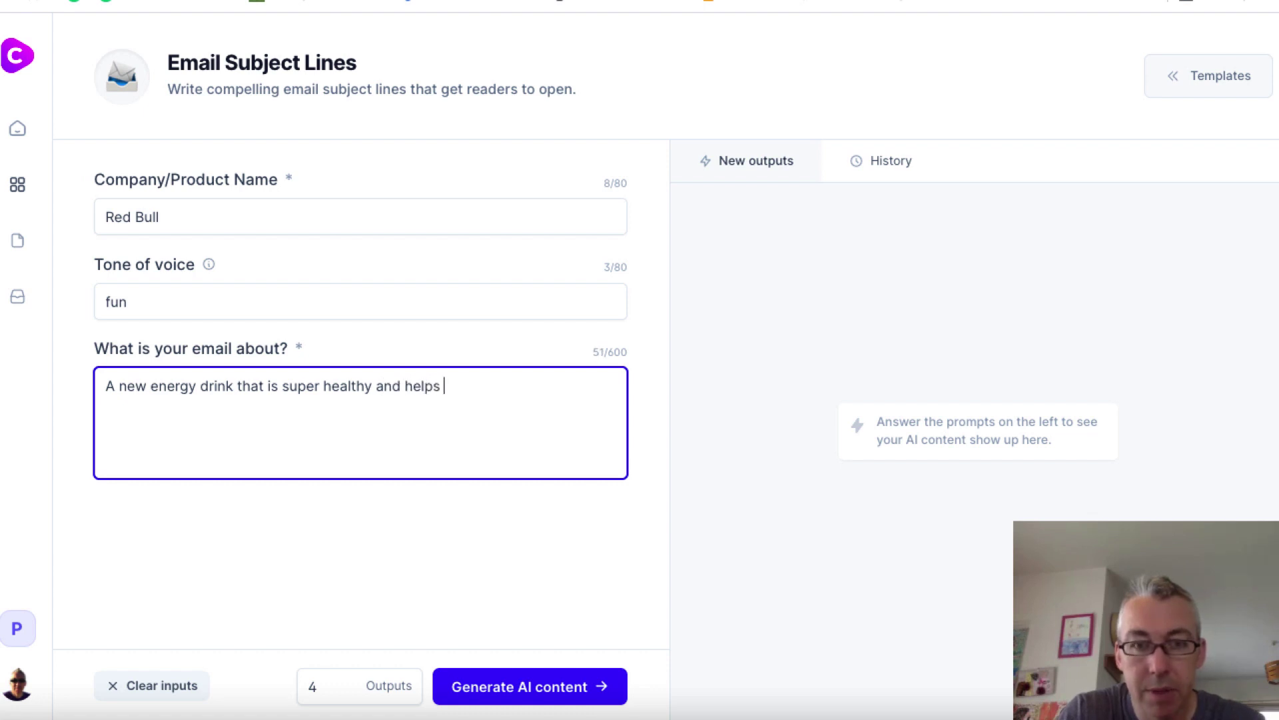
type("you stay awake")
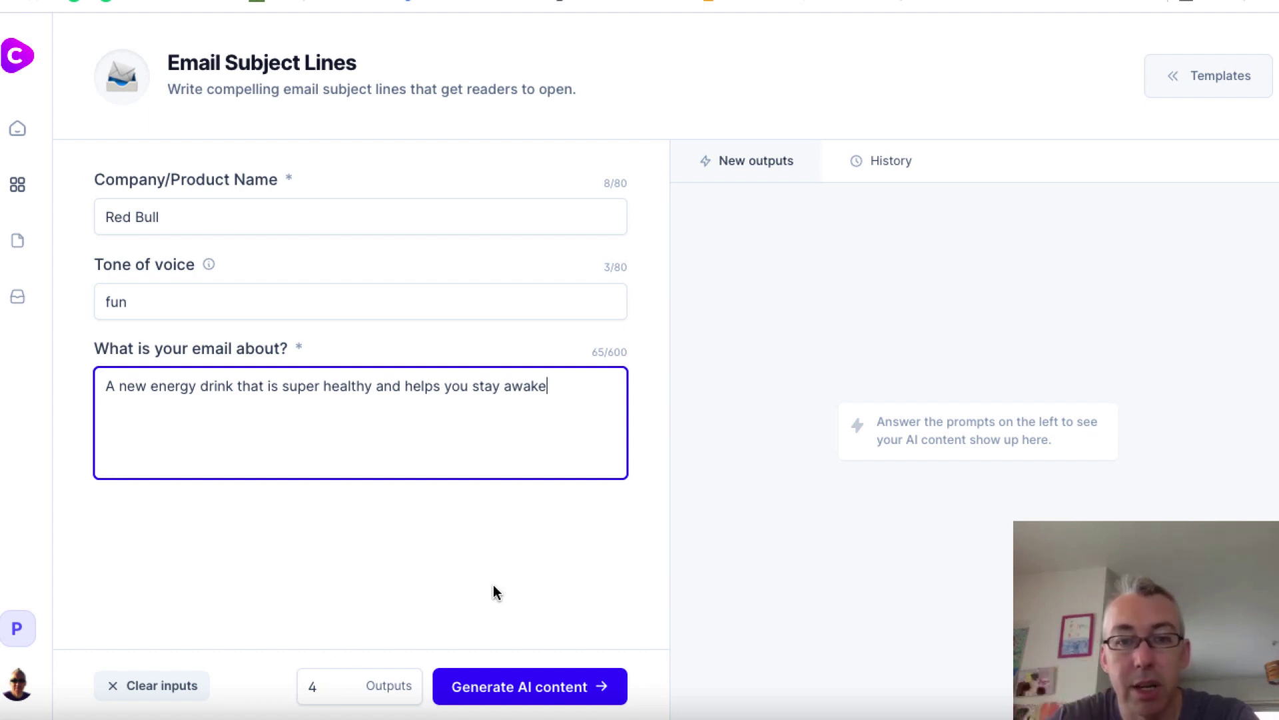
left_click(493, 693)
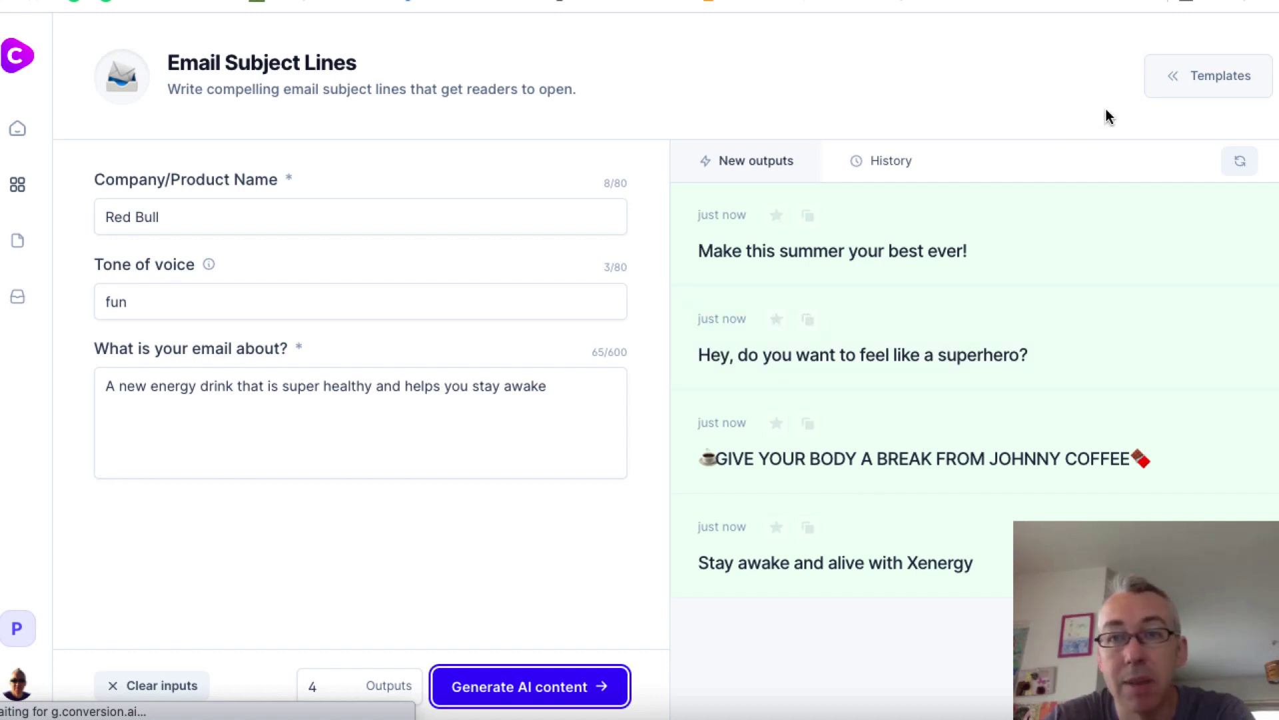
- Switch to the Content improver template and delete all the existing text from its Content field
left_click(1165, 92)
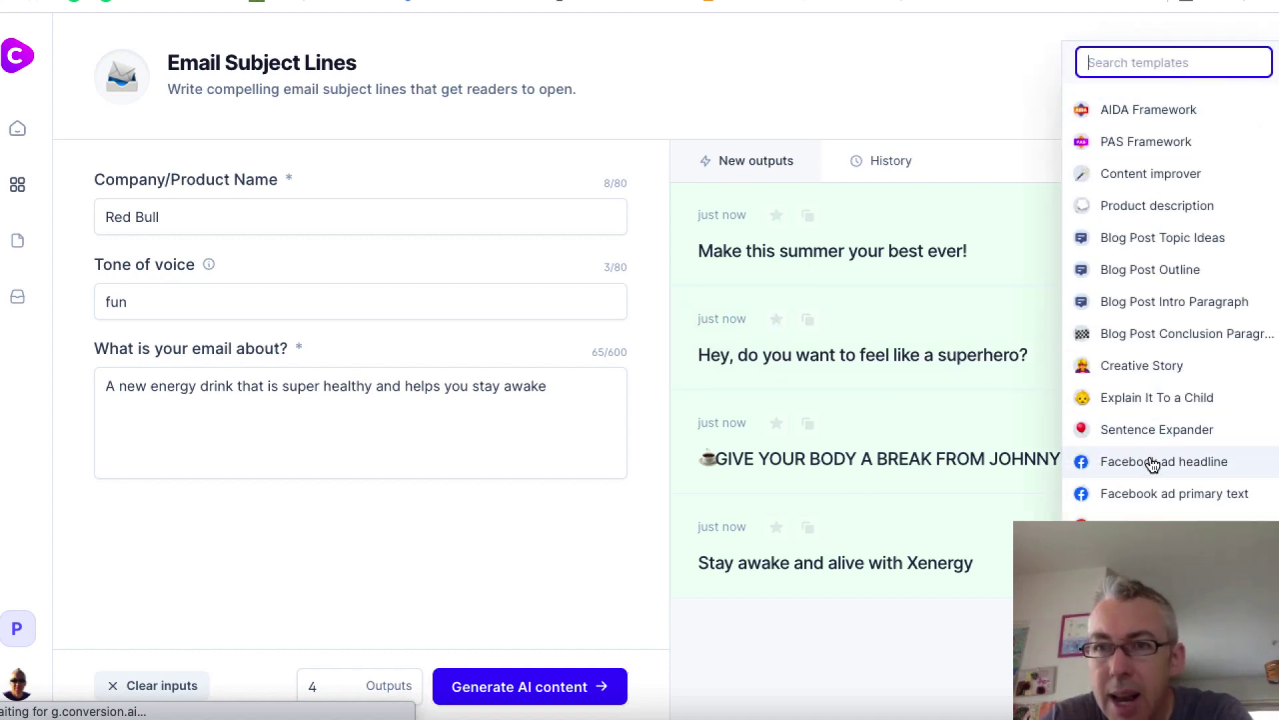
left_click(1115, 174)
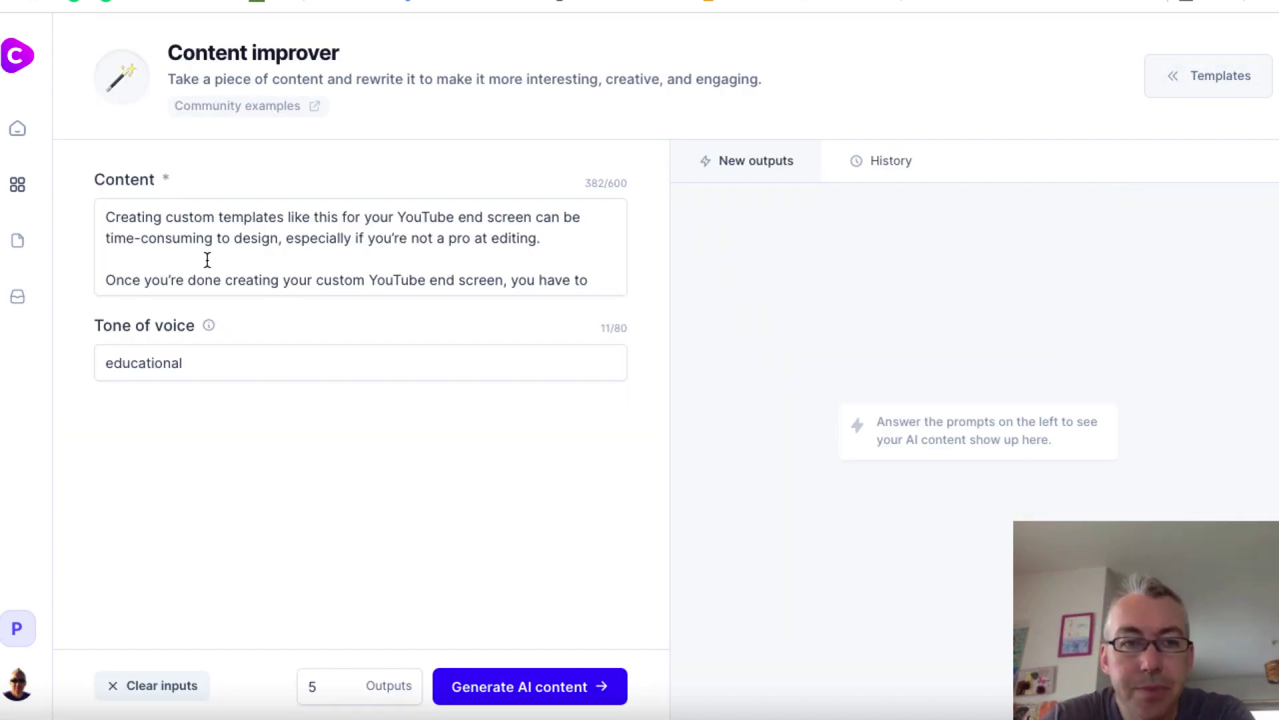
left_click_drag(107, 216, 485, 303)
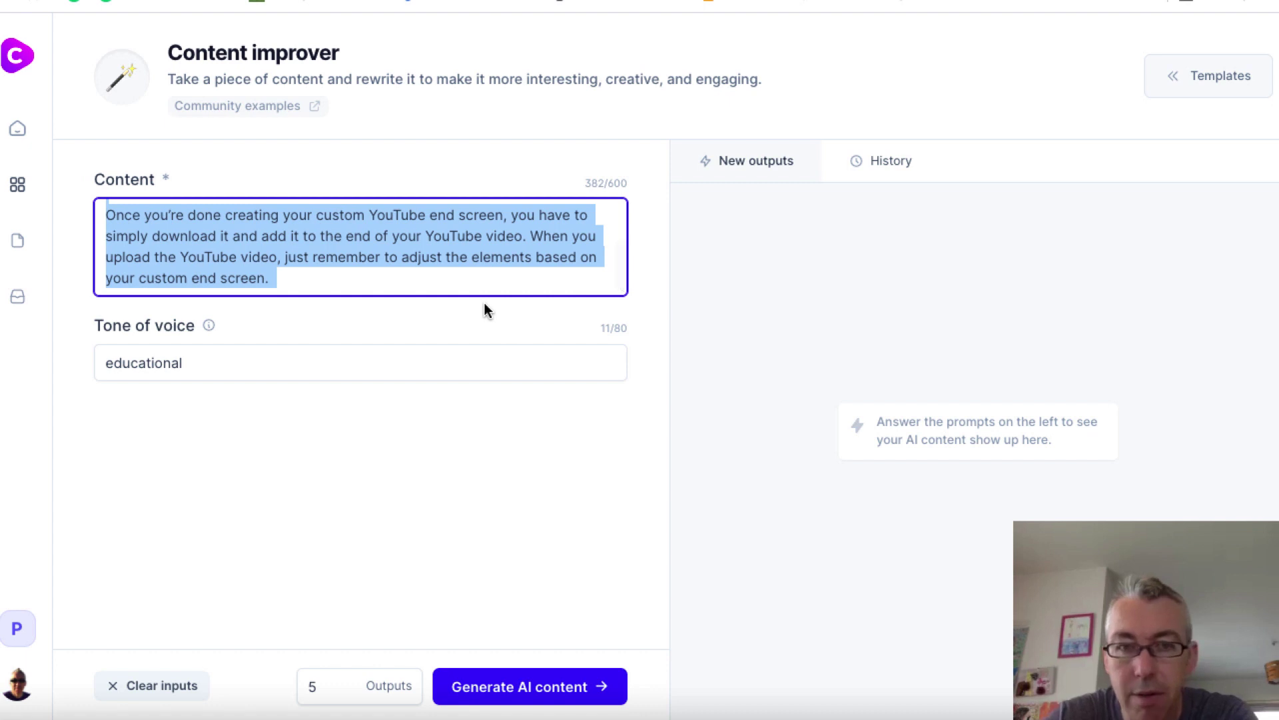
key("BackSpace")
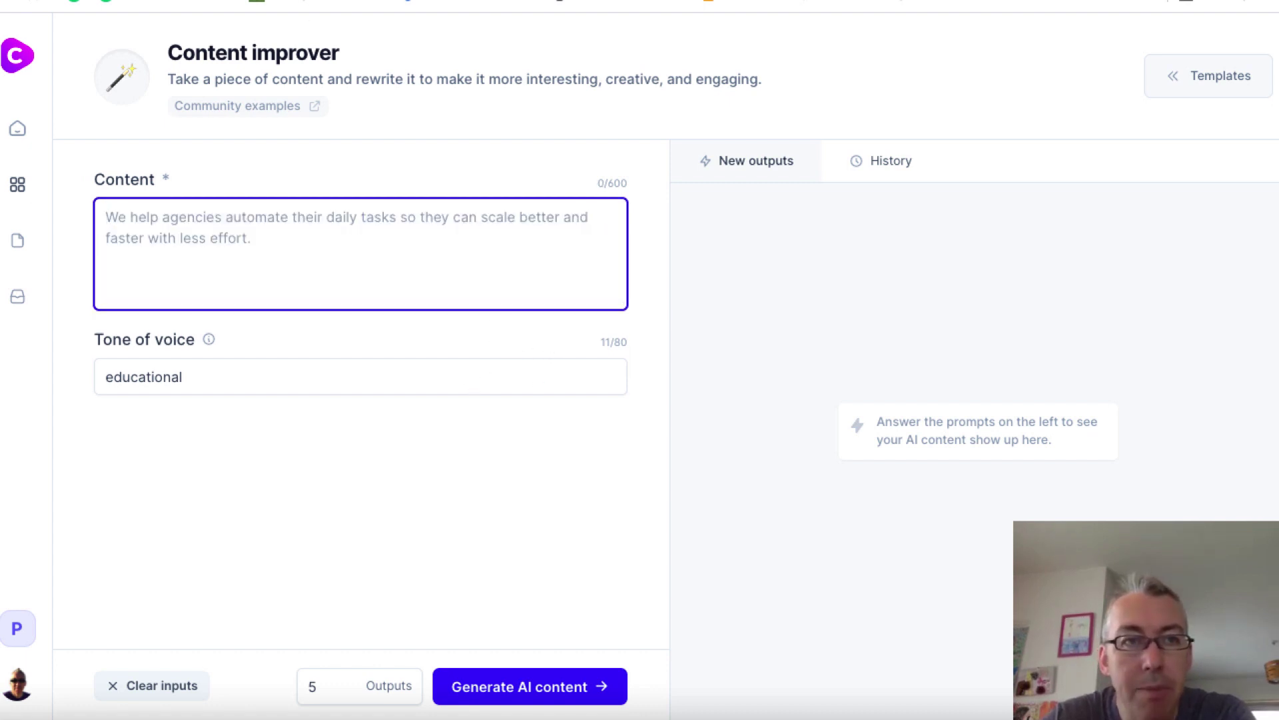
- Search Google in a new browser tab for "energy drink for workout"
key("super+t")
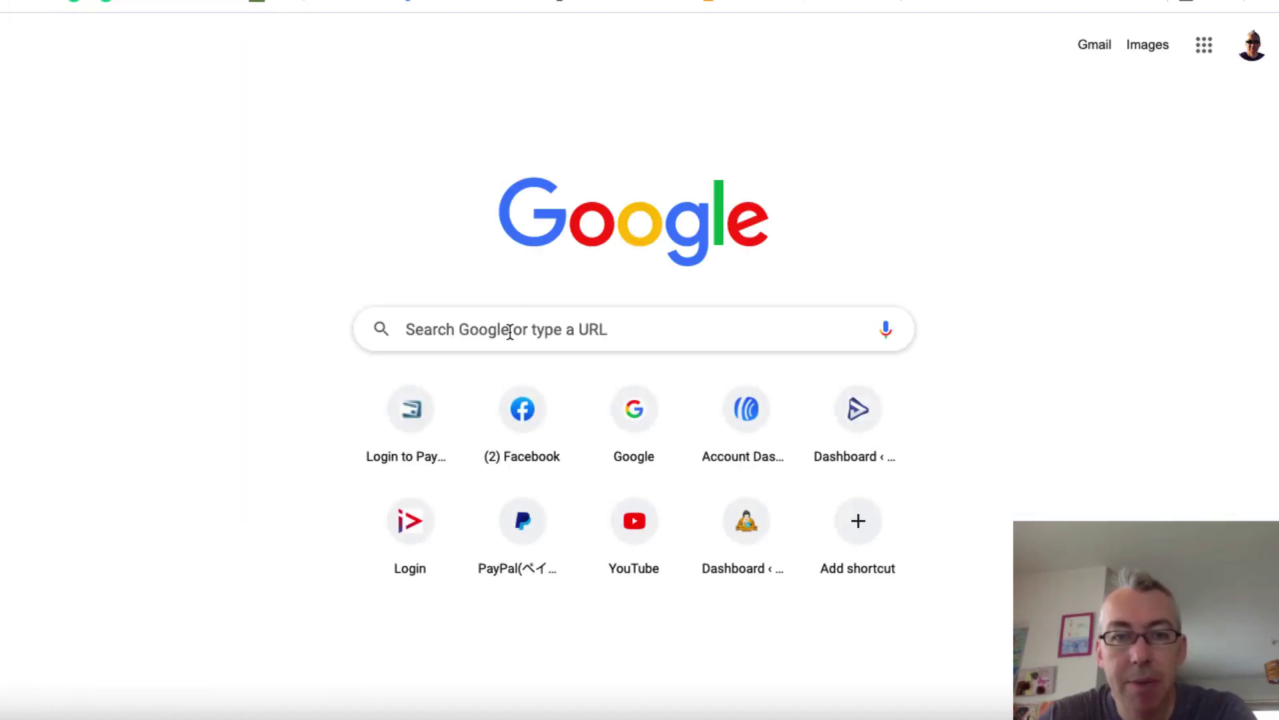
left_click(510, 330)
type("energy drink for")
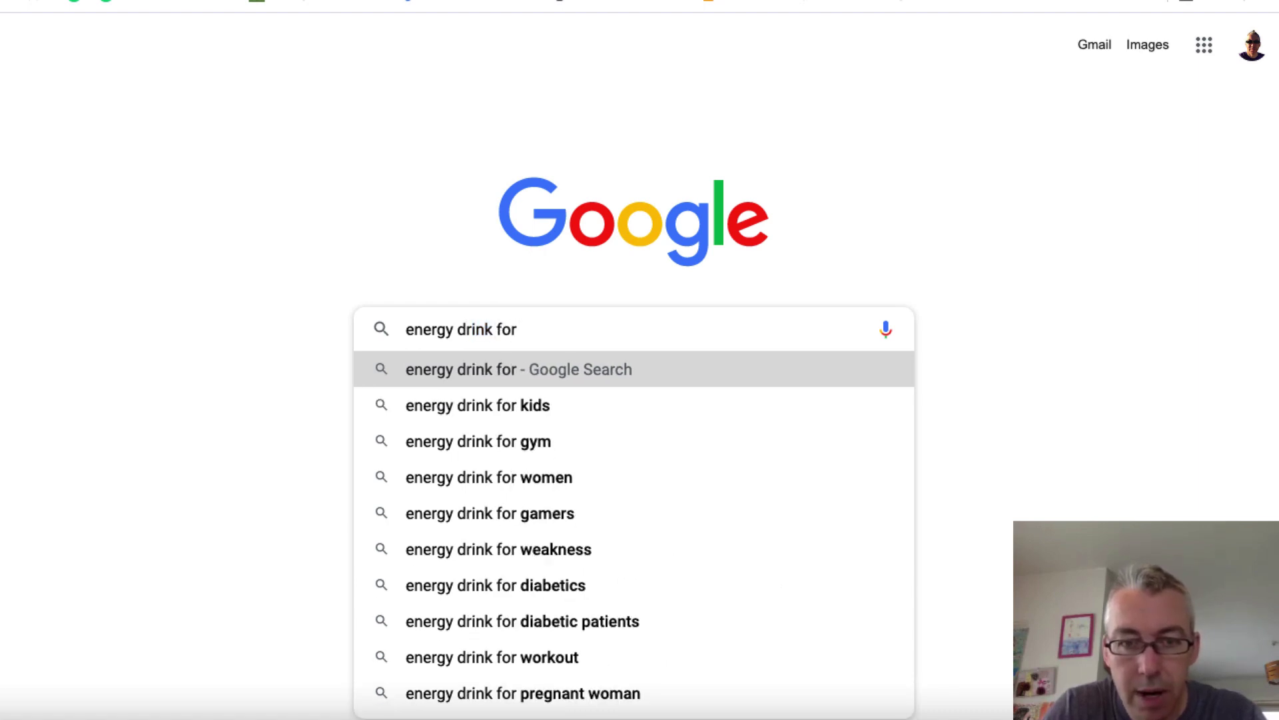
left_click(543, 656)
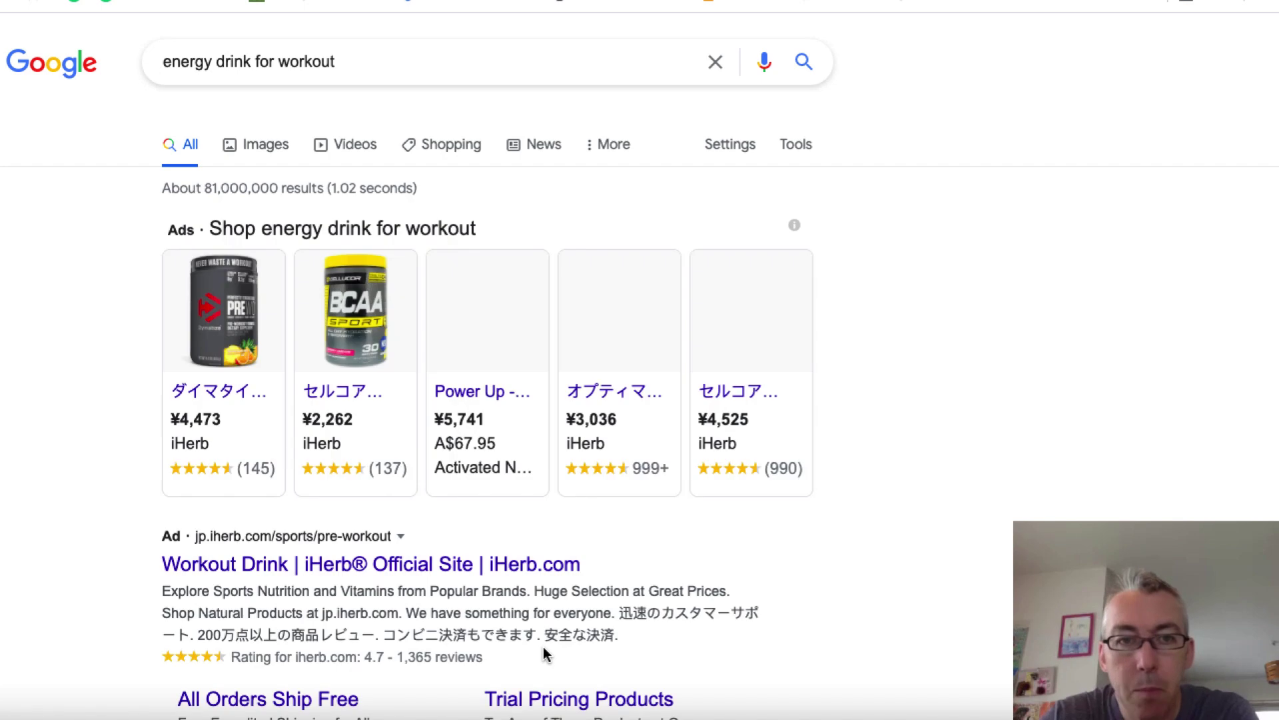
- Load more People also ask questions and expand the answer to "Are energy drinks good for workouts?"
scroll(846, 516, "down", 10)
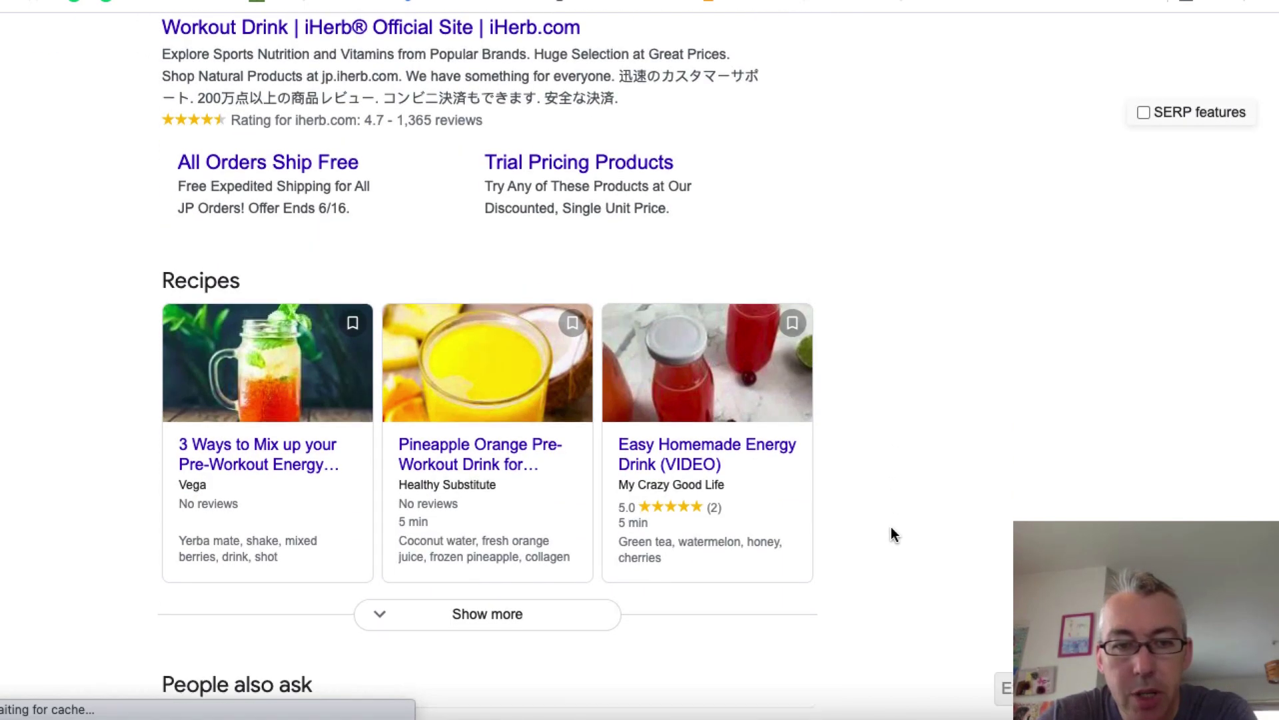
scroll(894, 534, "down", 1)
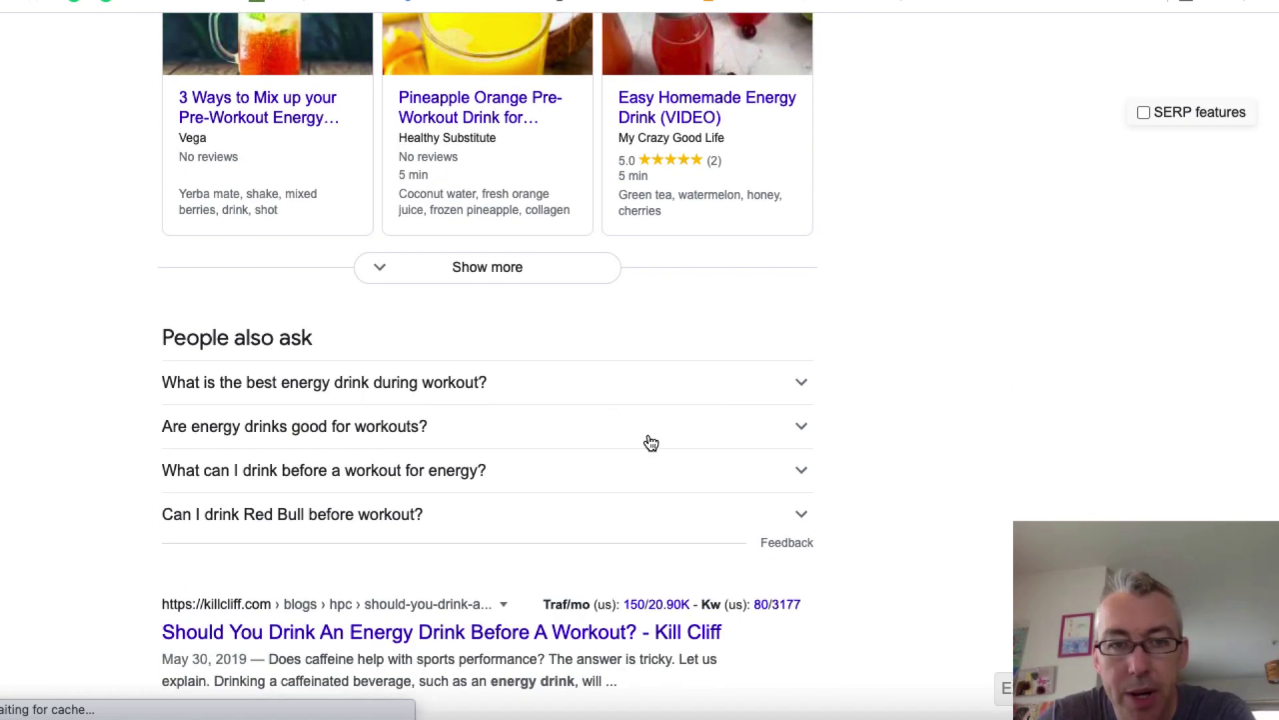
left_click(802, 428)
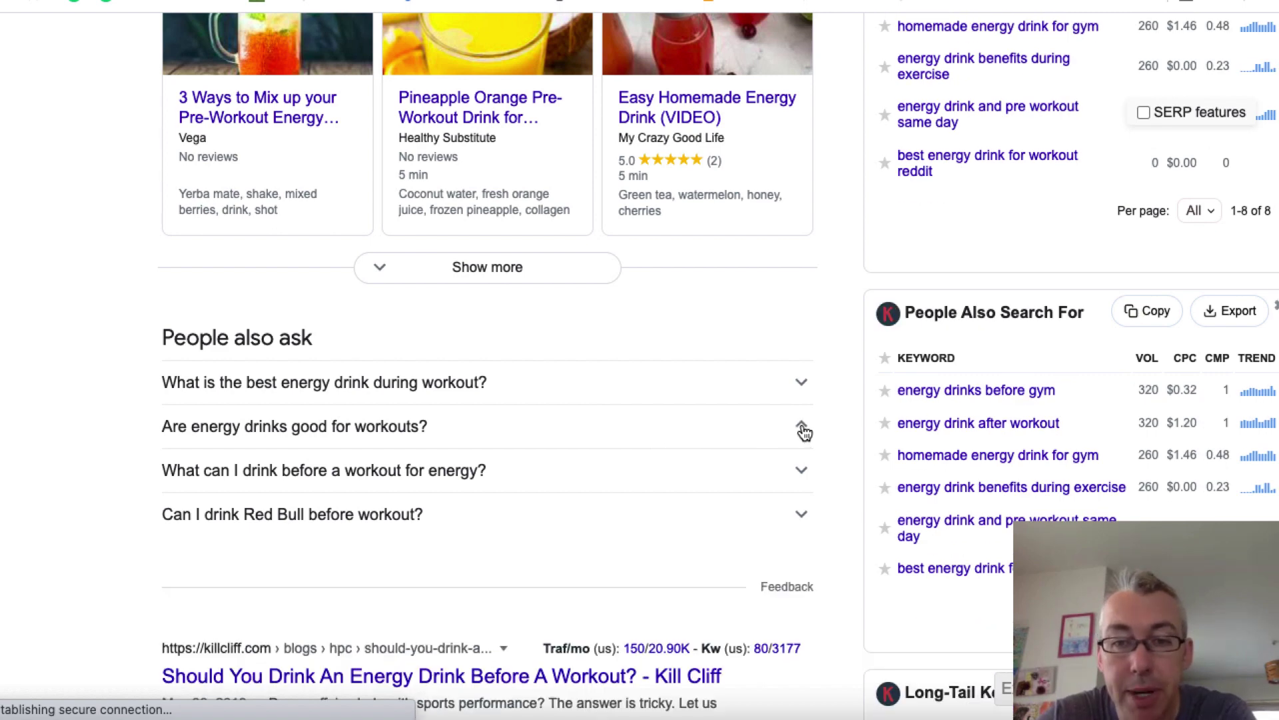
left_click(803, 431)
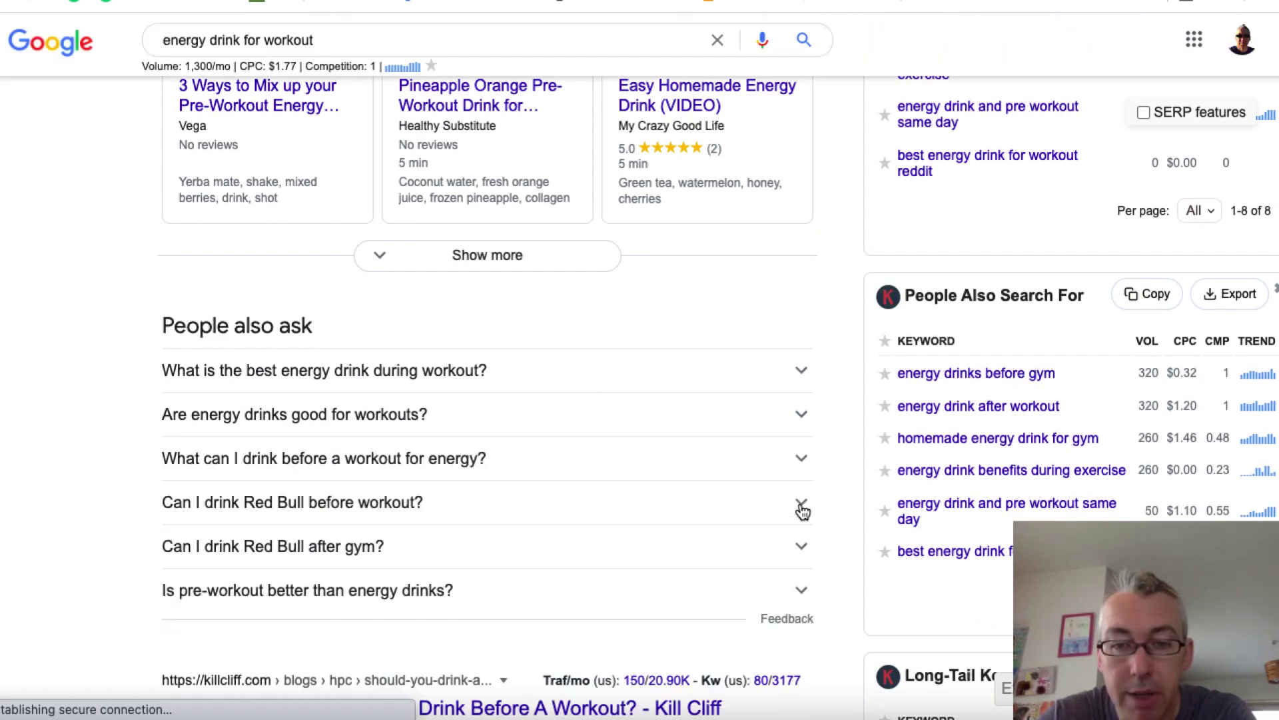
left_click(802, 506)
left_click(802, 505)
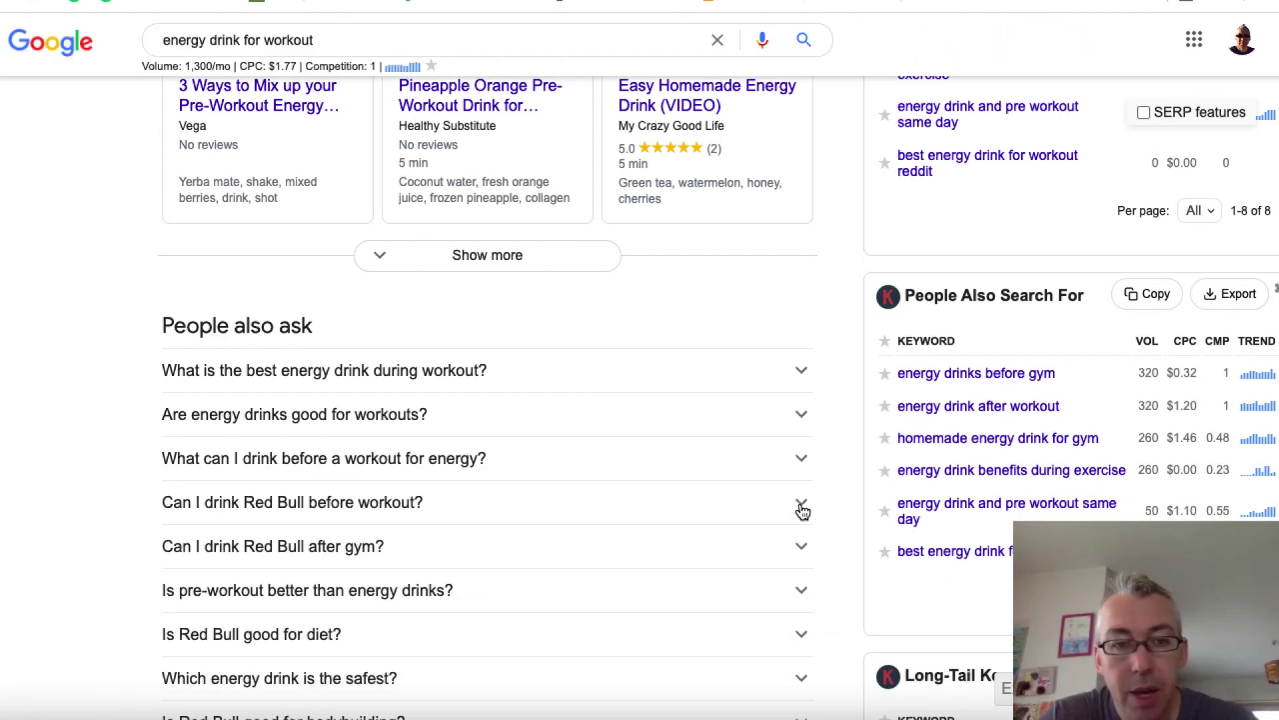
scroll(802, 511, "down", 1)
left_click(799, 390)
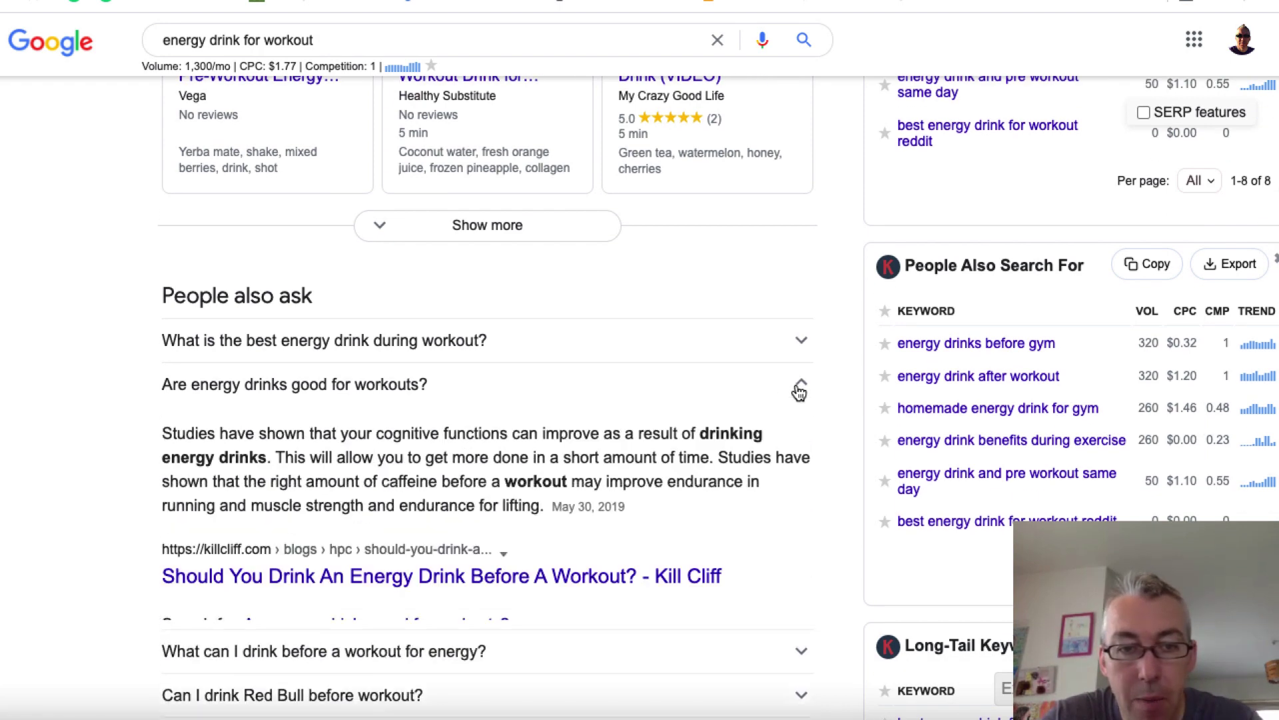
- Copy the expanded answer about energy drinks and workouts and paste it into the Content field of the Content improver
left_click_drag(541, 508, 165, 431)
key("ctrl+c")
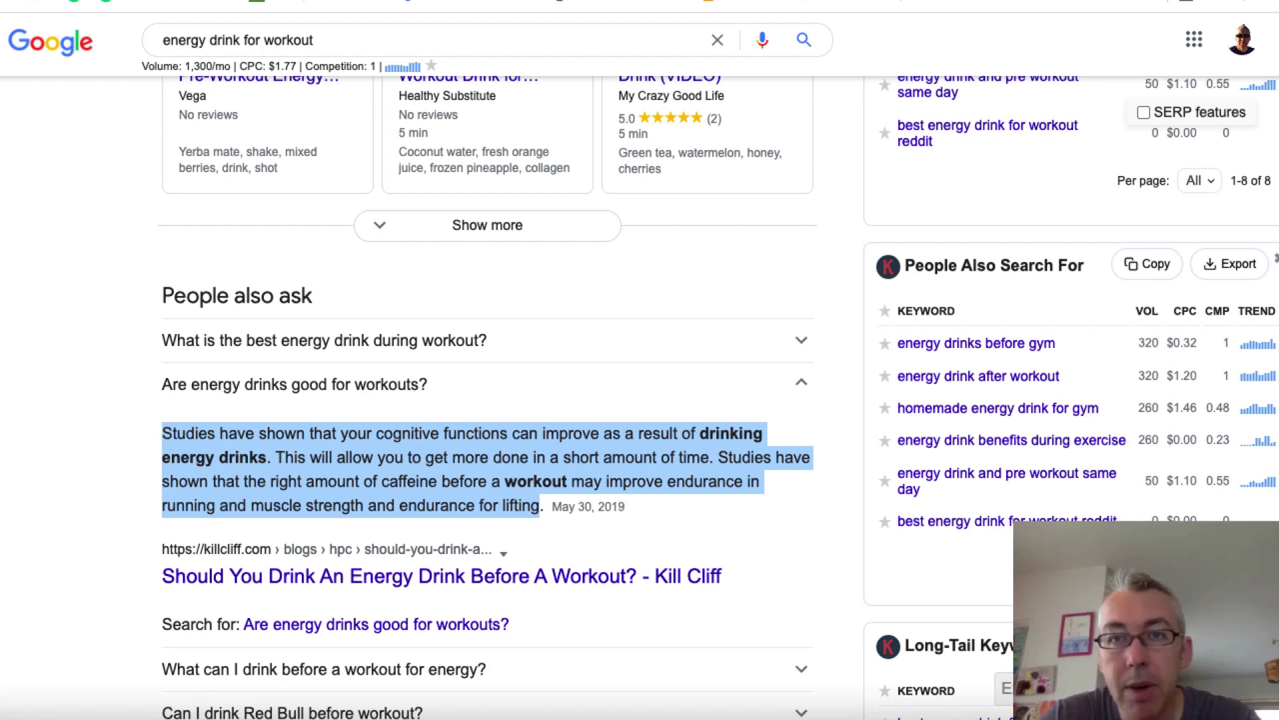
key("ctrl+Tab")
key("ctrl+v")
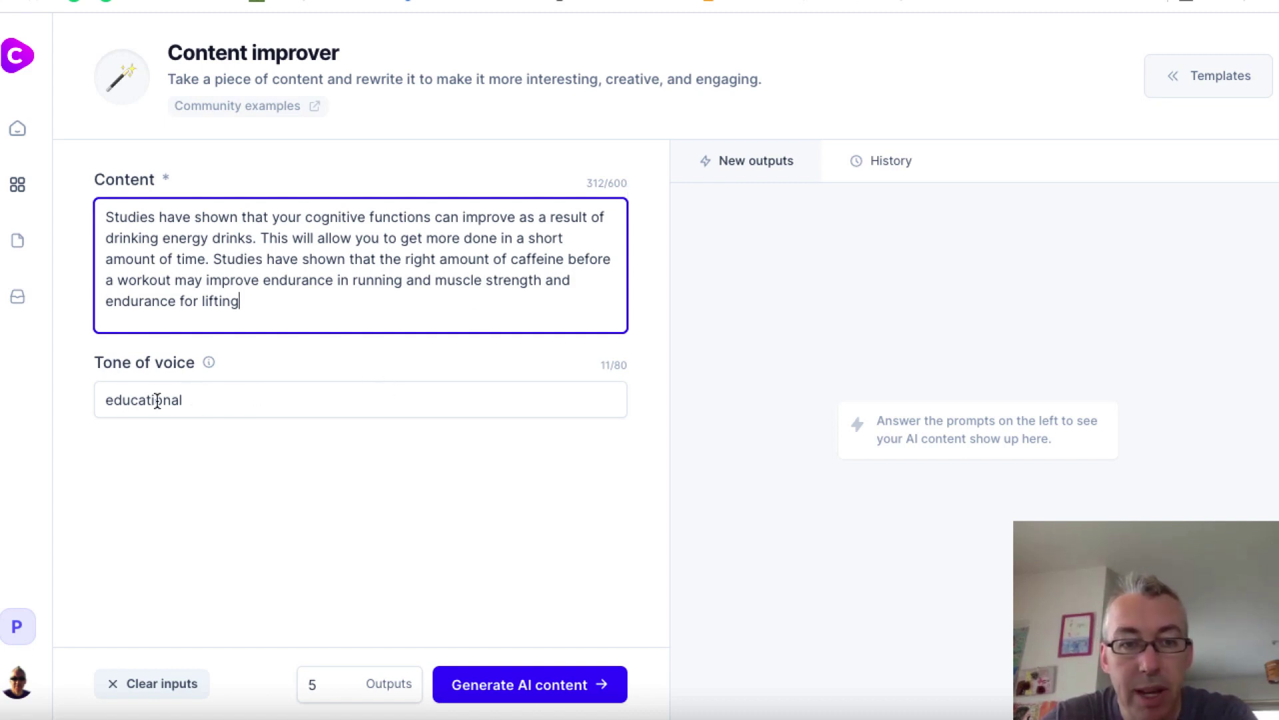
- Clear the tone of voice and generate five improved versions of the pasted content
left_click_drag(224, 401, 101, 400)
key("BackSpace")
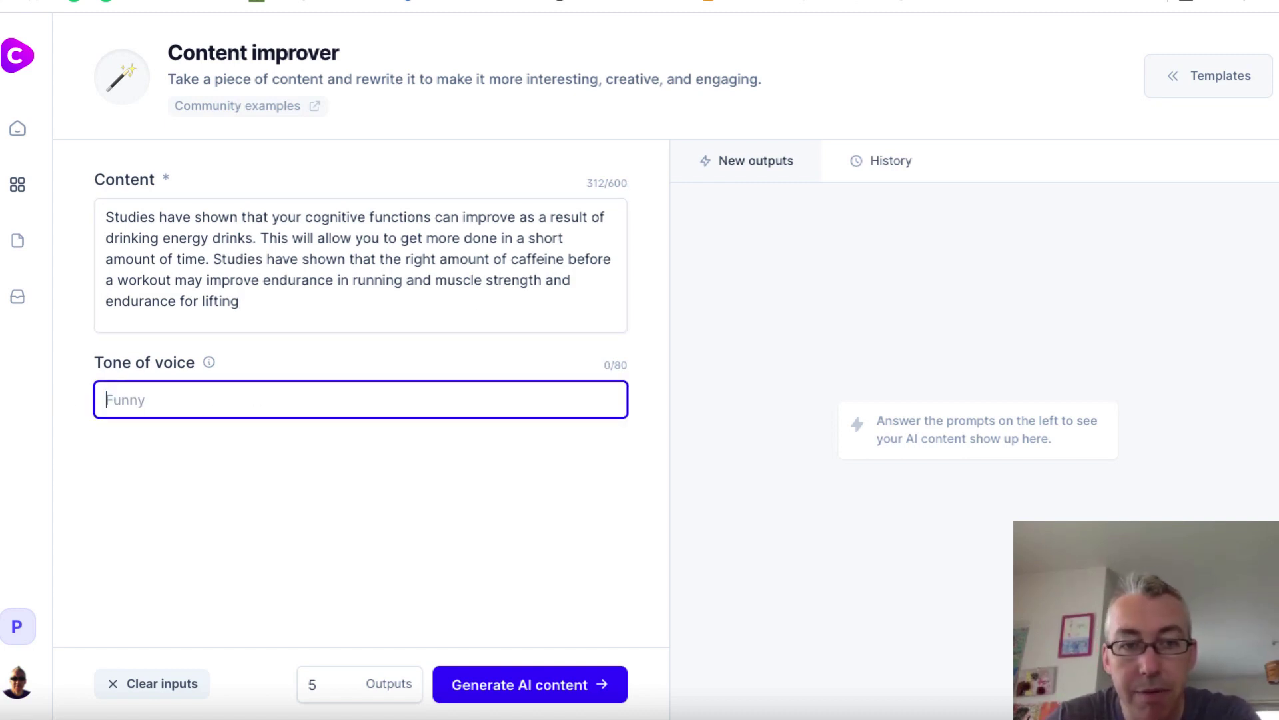
left_click(491, 685)
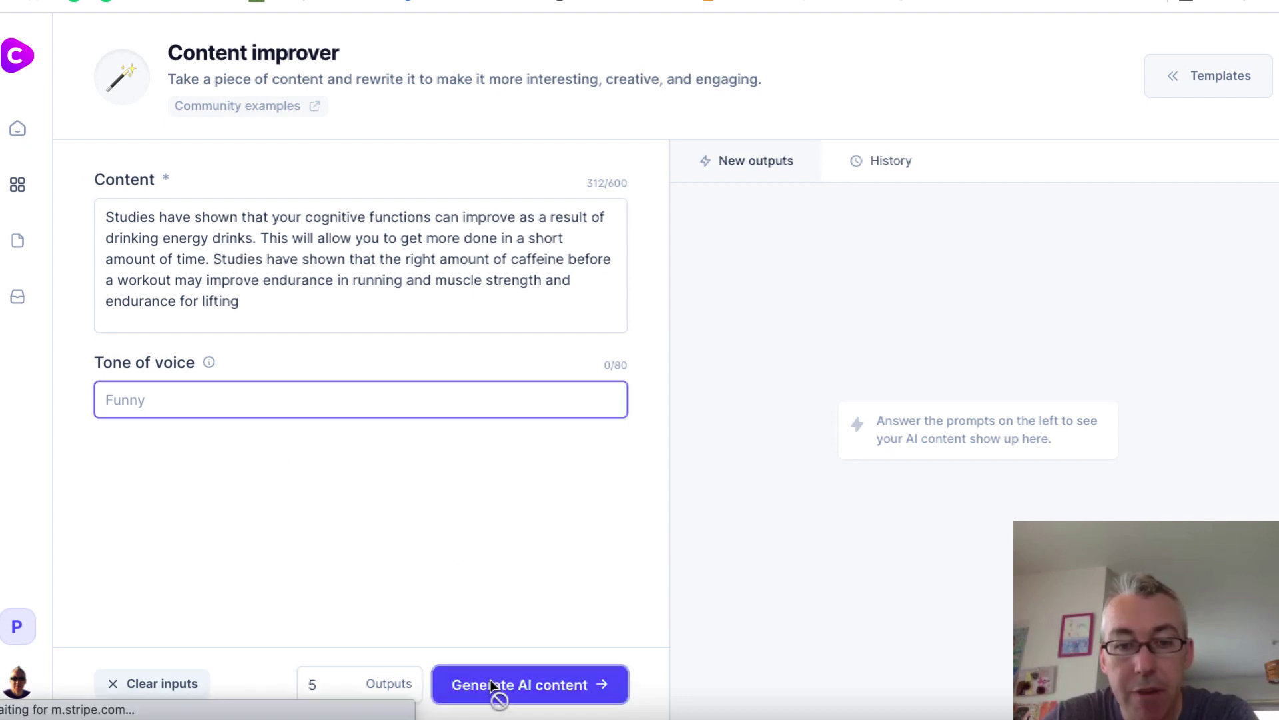
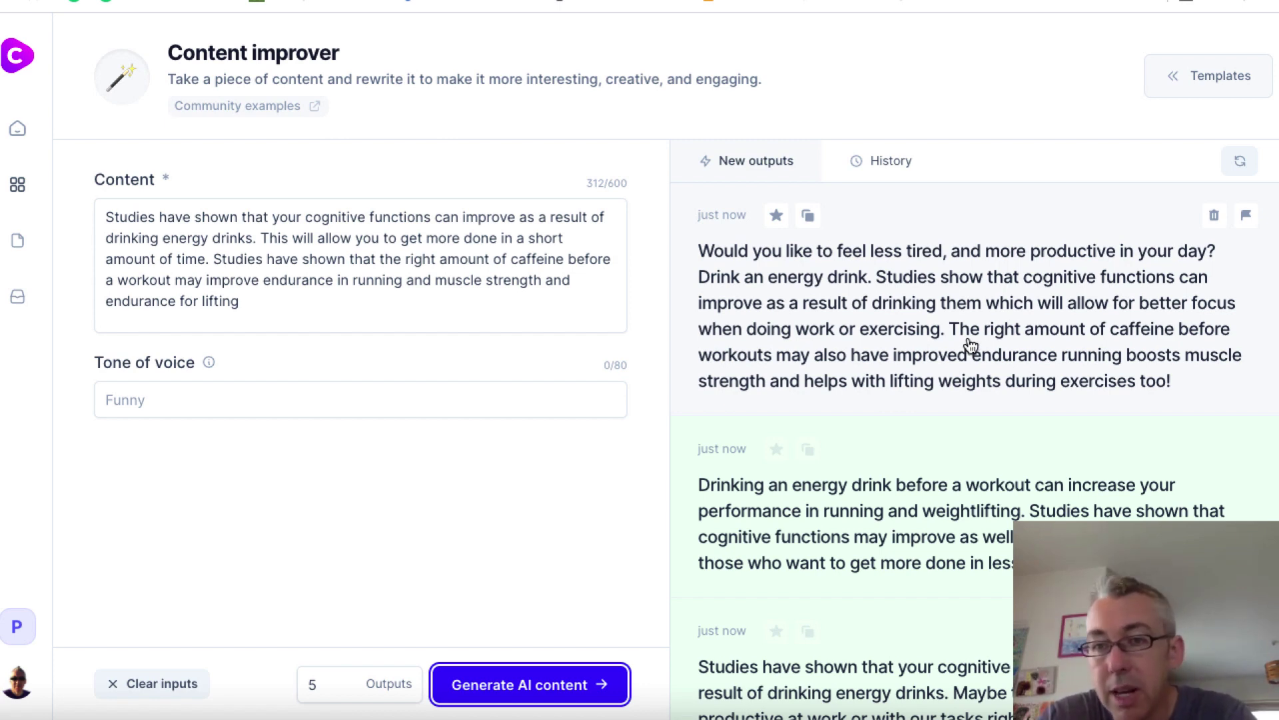
- Examine the first generated rewrite in its detail view and compare it with the source answer in the Google results
left_click(969, 340)
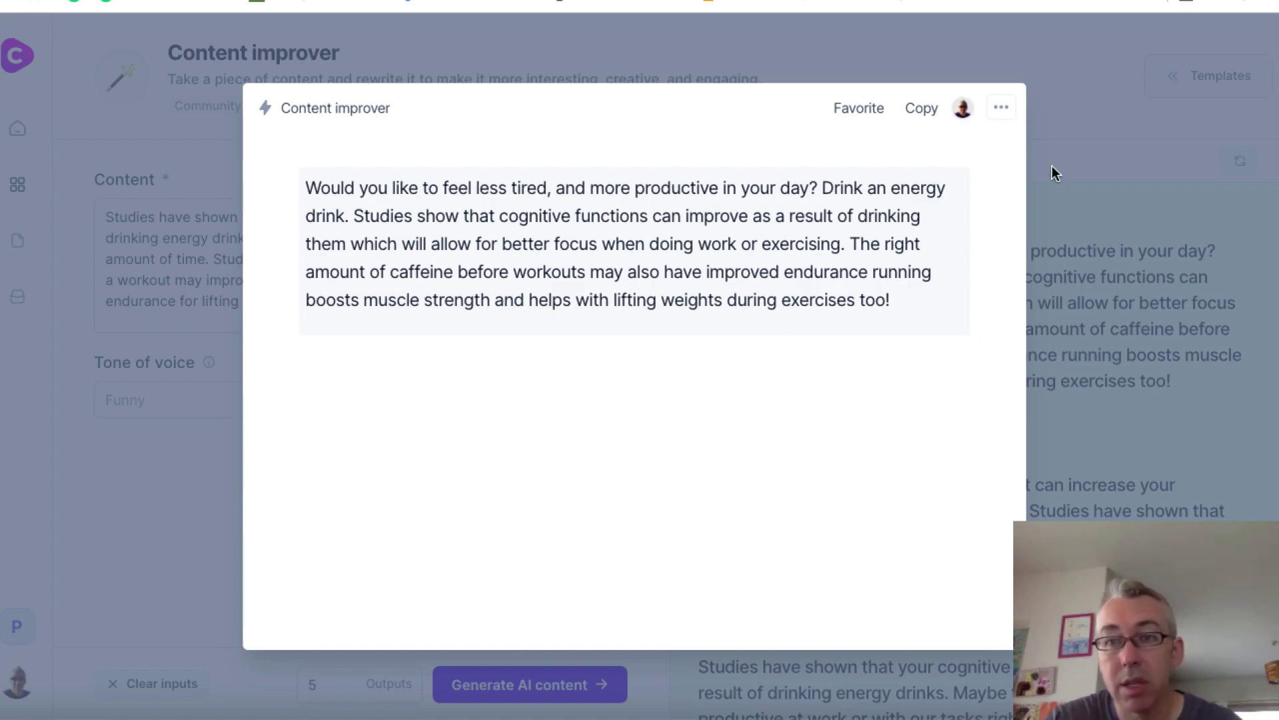
left_click(1109, 133)
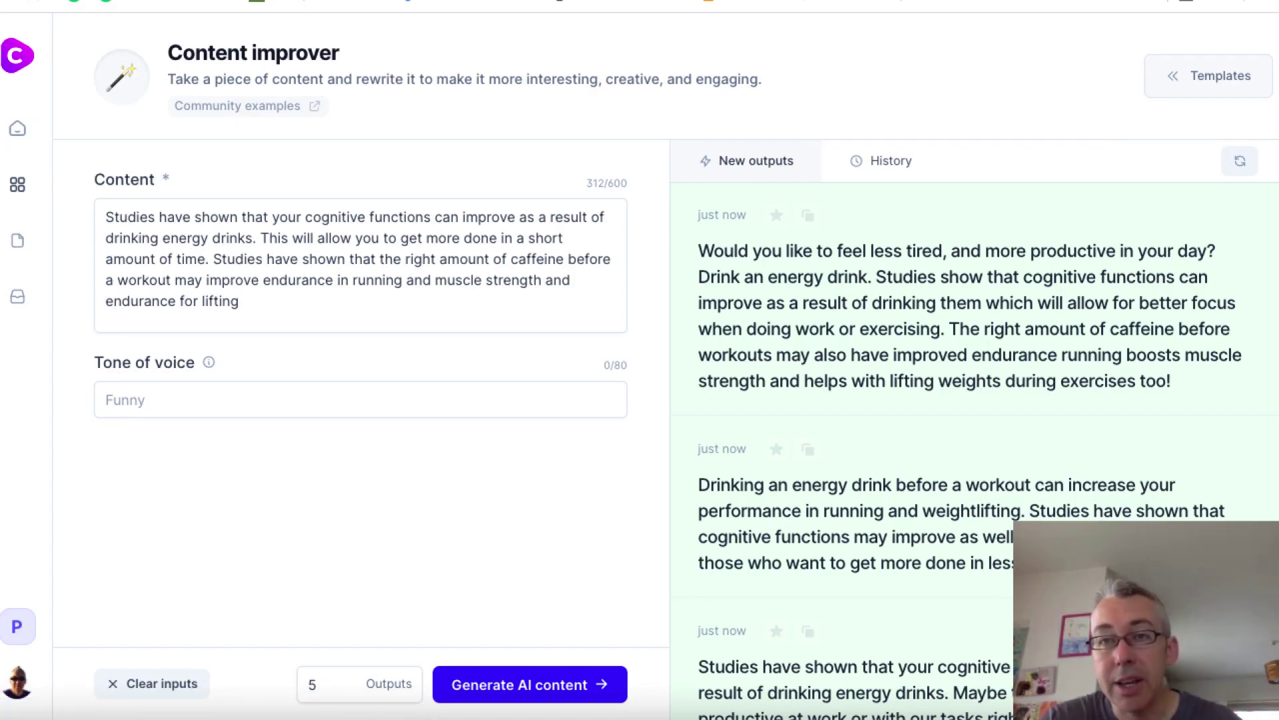
key("ctrl+Tab")
scroll(670, 393, "down", 4)
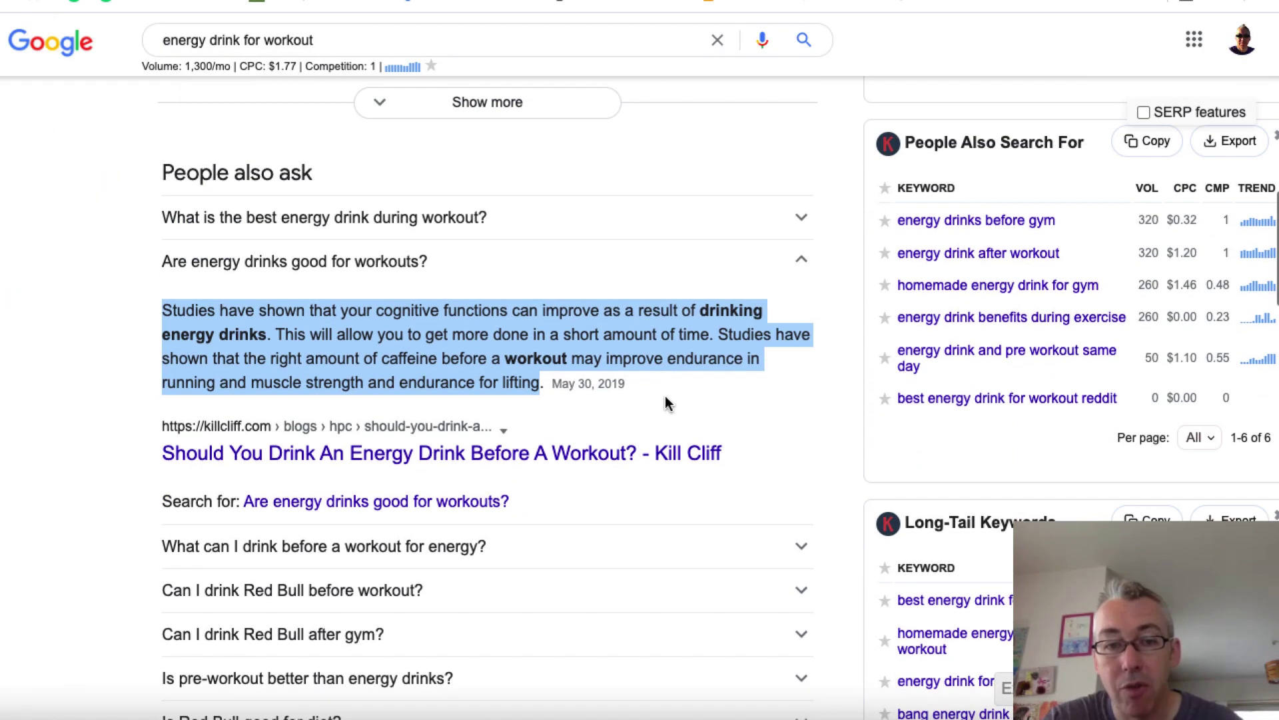
scroll(665, 396, "down", 1)
scroll(667, 402, "up", 5)
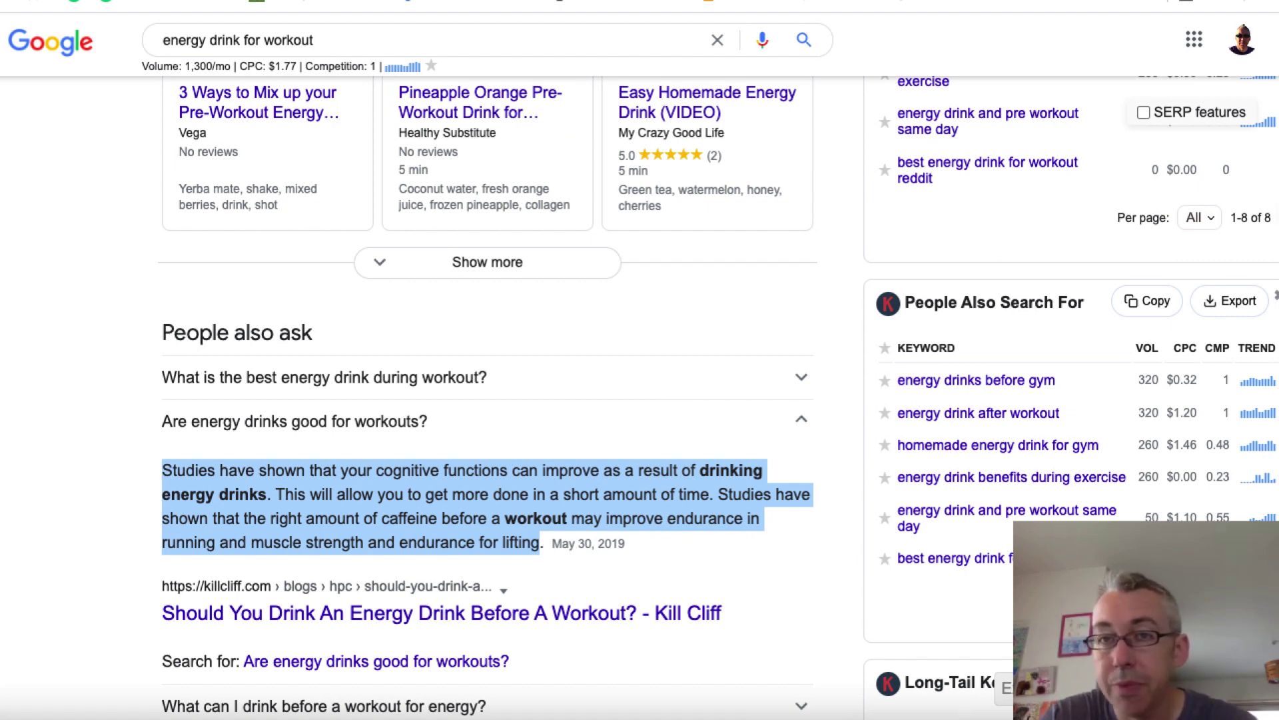
- Return to Jarvis, switch to the Facebook ad headline template, and set the company/product name to Vidnetics
key("ctrl+Tab")
left_click(1207, 76)
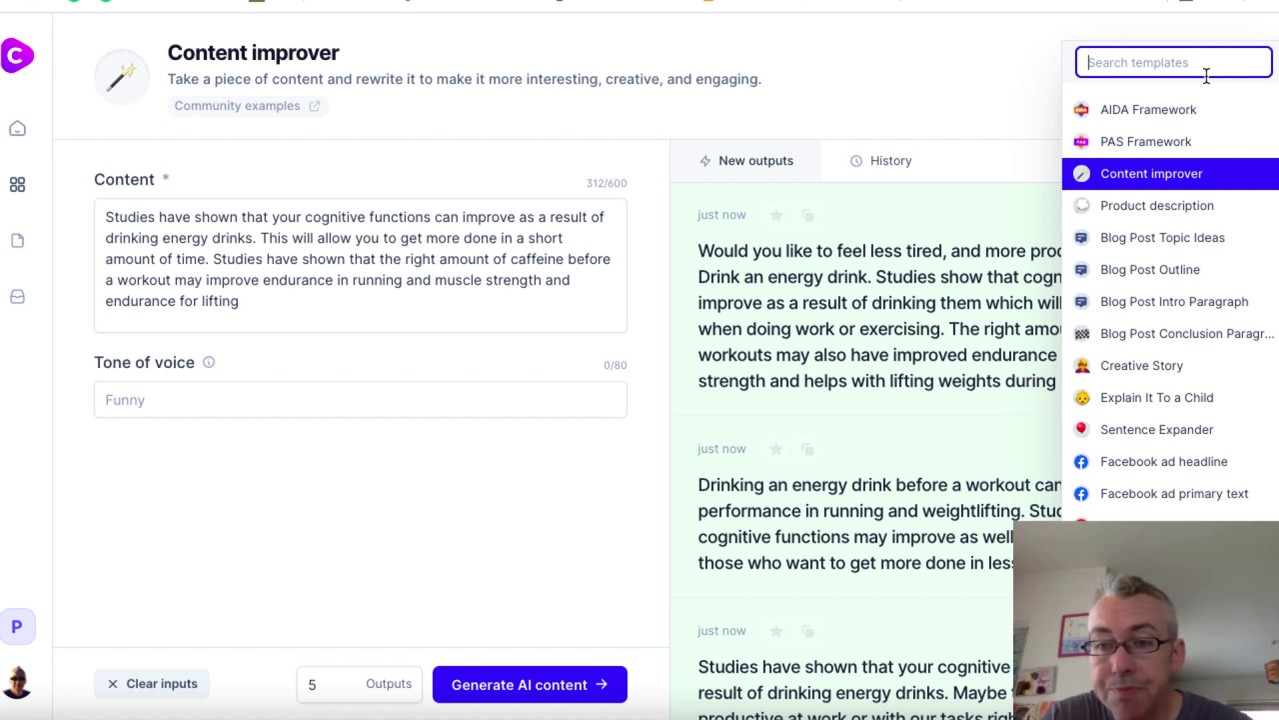
left_click(1149, 465)
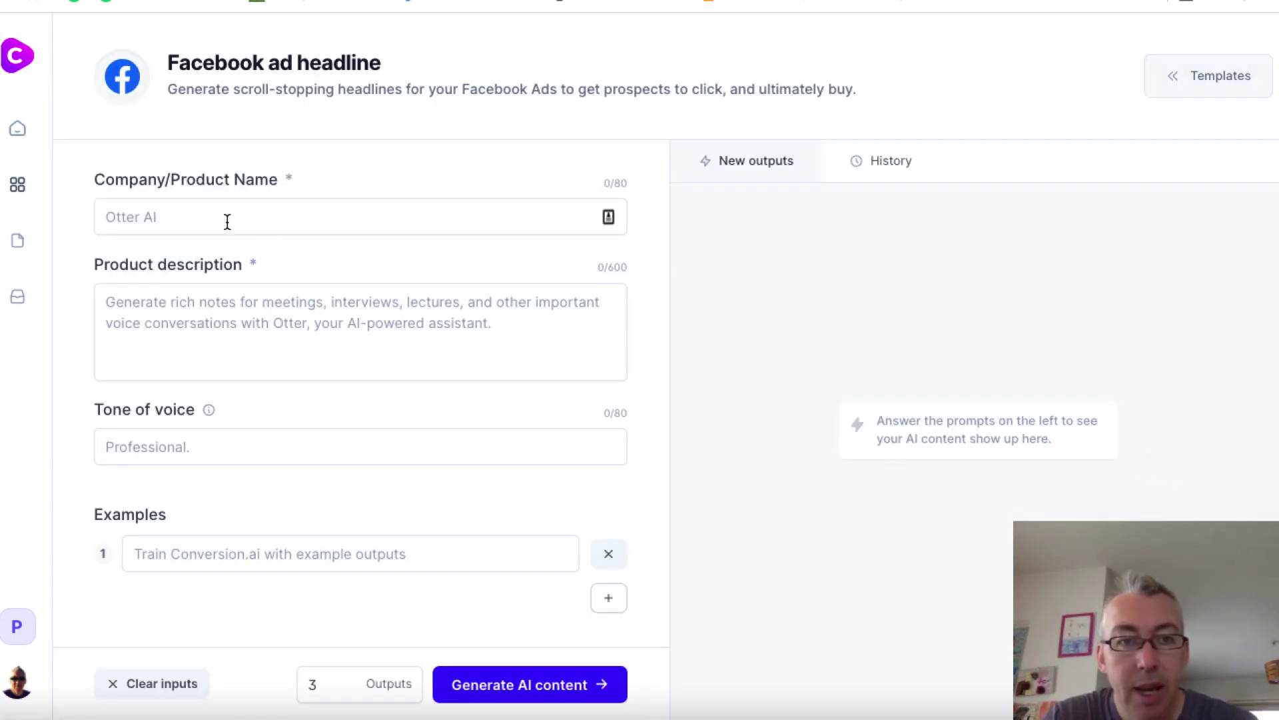
left_click(227, 221)
type("Vidnetics")
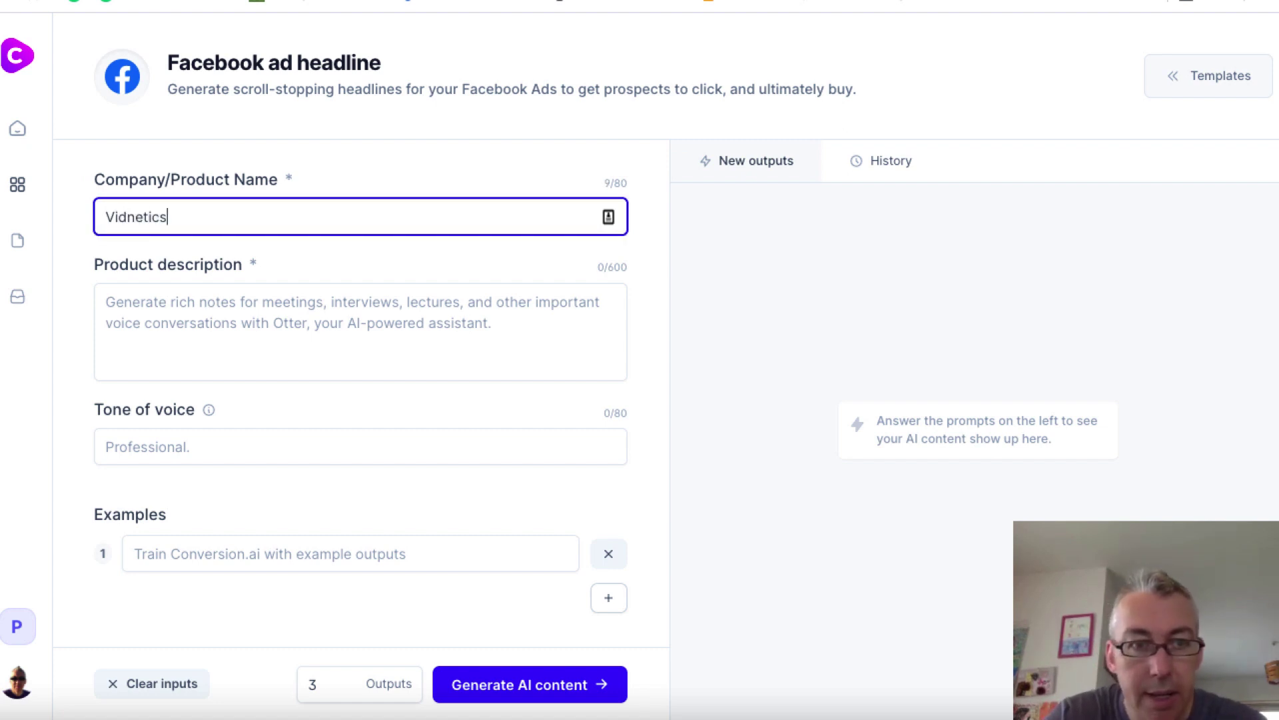
- Fill in the product description with the Vidnetics YouTube Ads campaign management blurb and generate three ad headlines
left_click(227, 299)
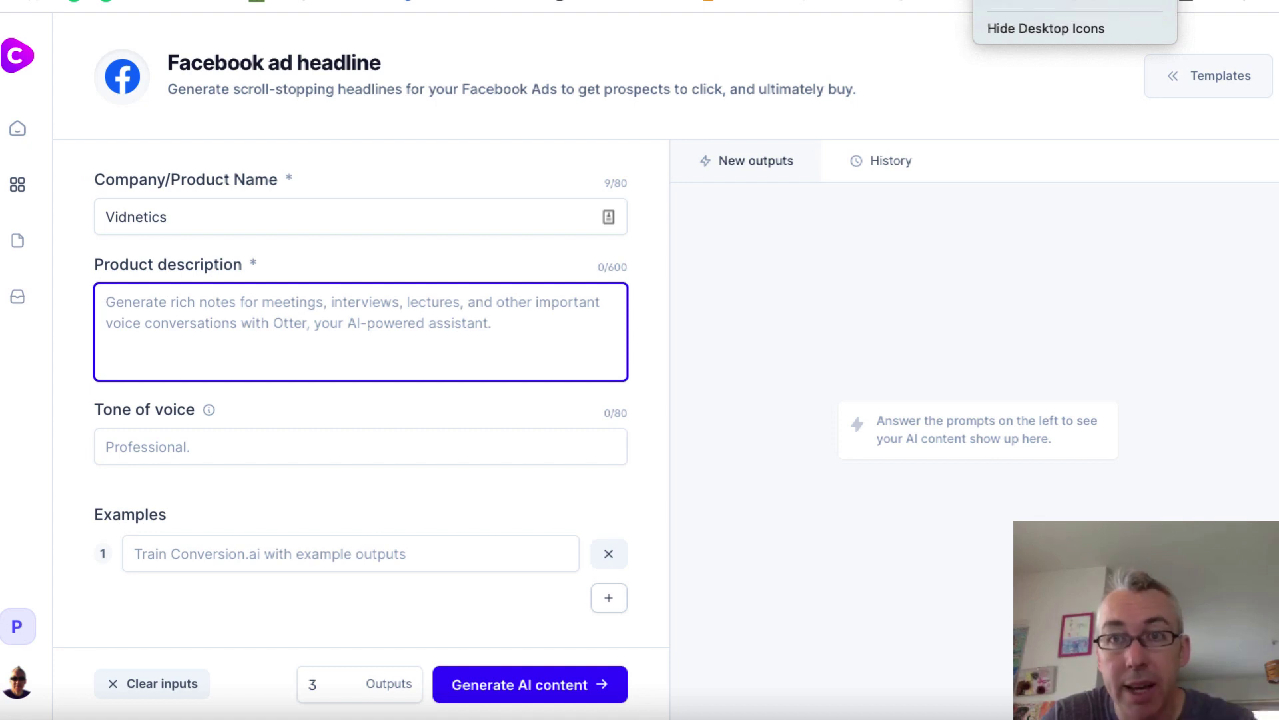
type("Vidnetics helps Online marketing professionals and business owners research, manage and optimize their YouTube Ads campaigns. Our mission is simple: build things that improve the day-to-day experiences of Youtube Ads creators around the world while providing a level of support not seen anywhere else")
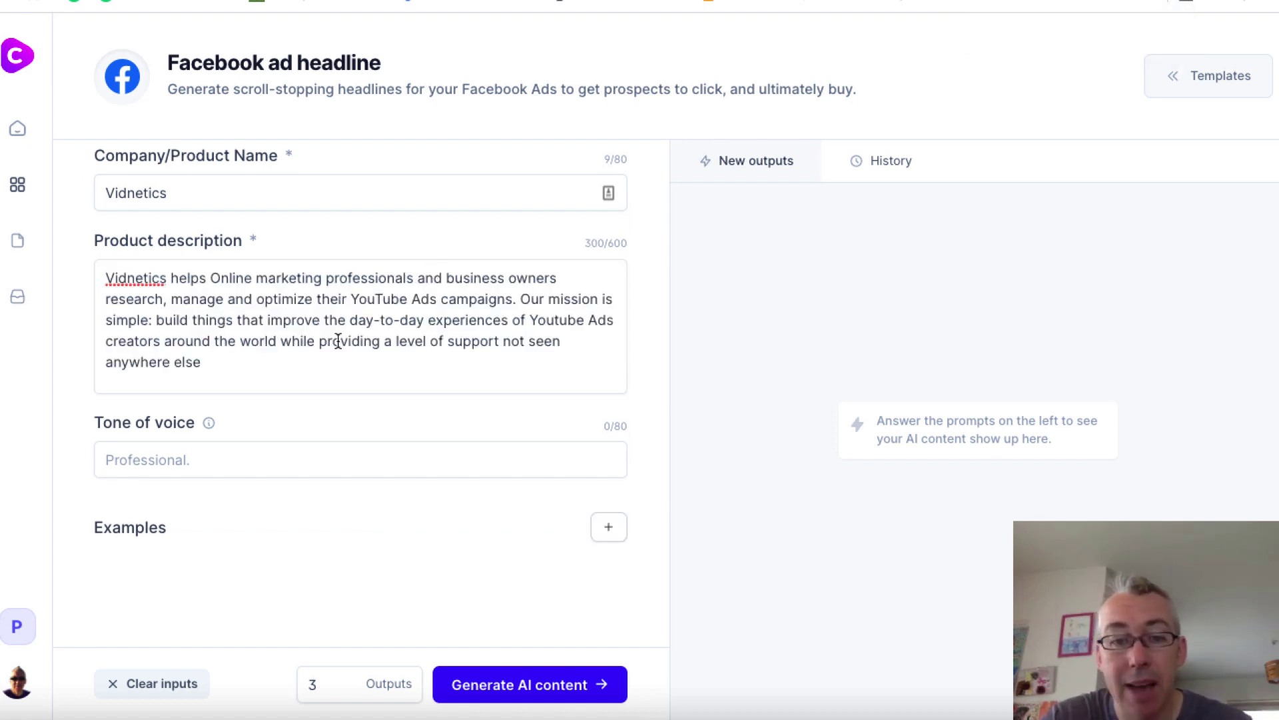
left_click(496, 686)
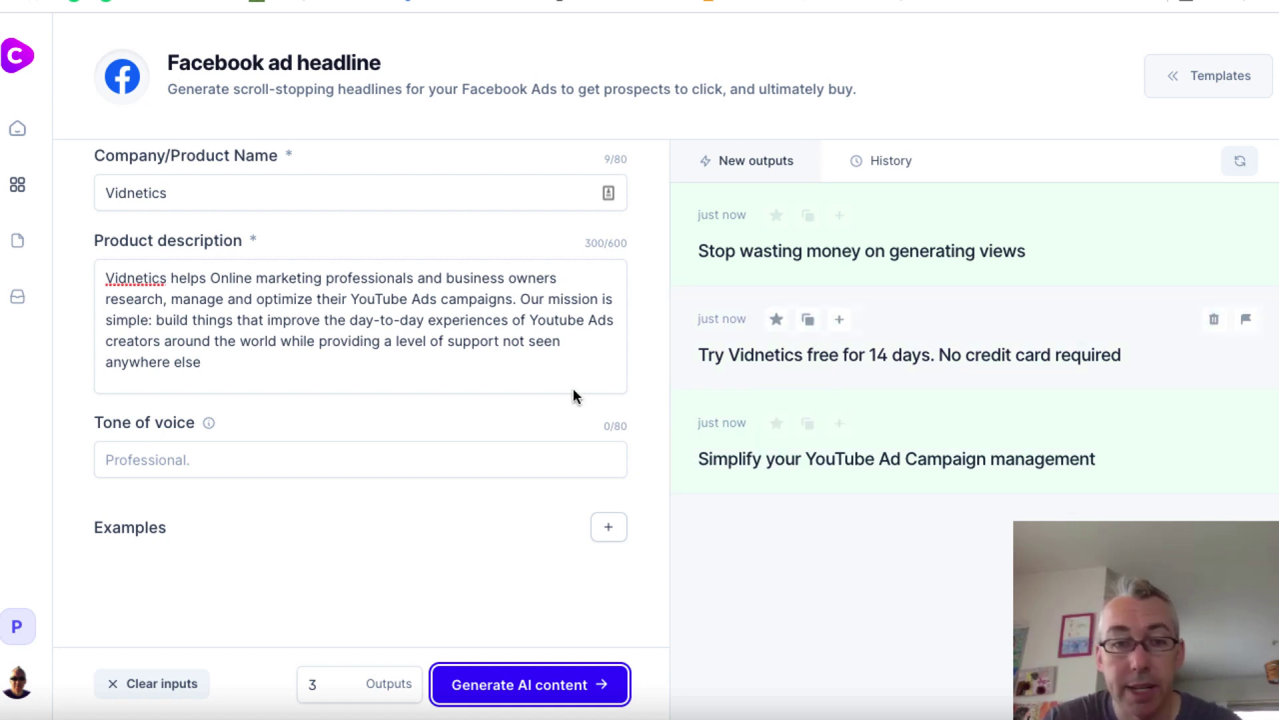
- Set the tone of voice to Fun and generate three more Facebook ad headlines for Vidnetics
left_click(265, 459)
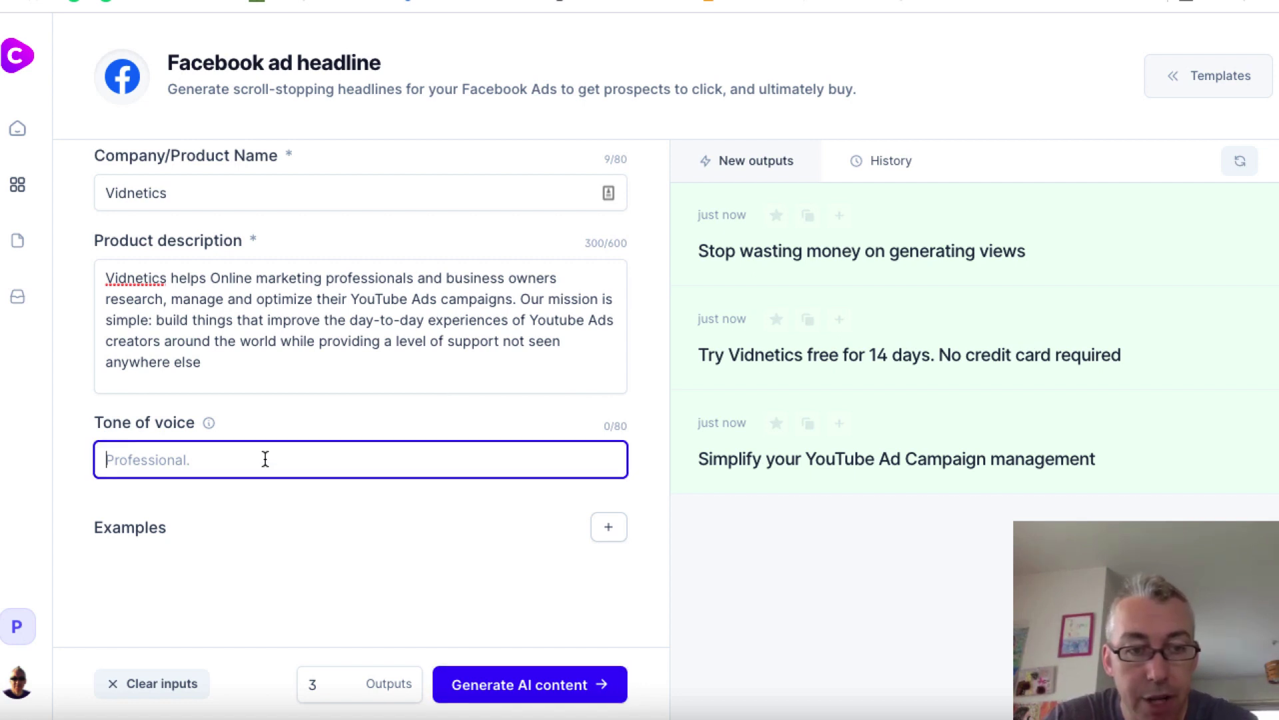
type("Fun")
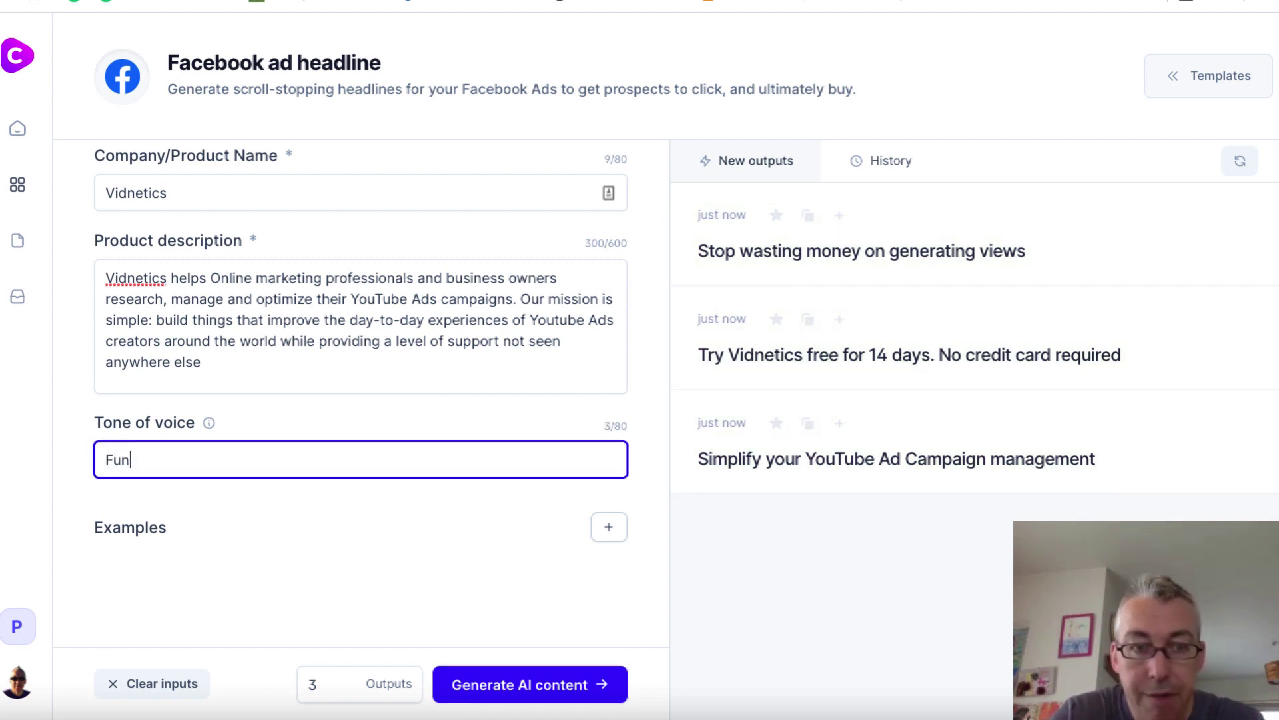
left_click(504, 679)
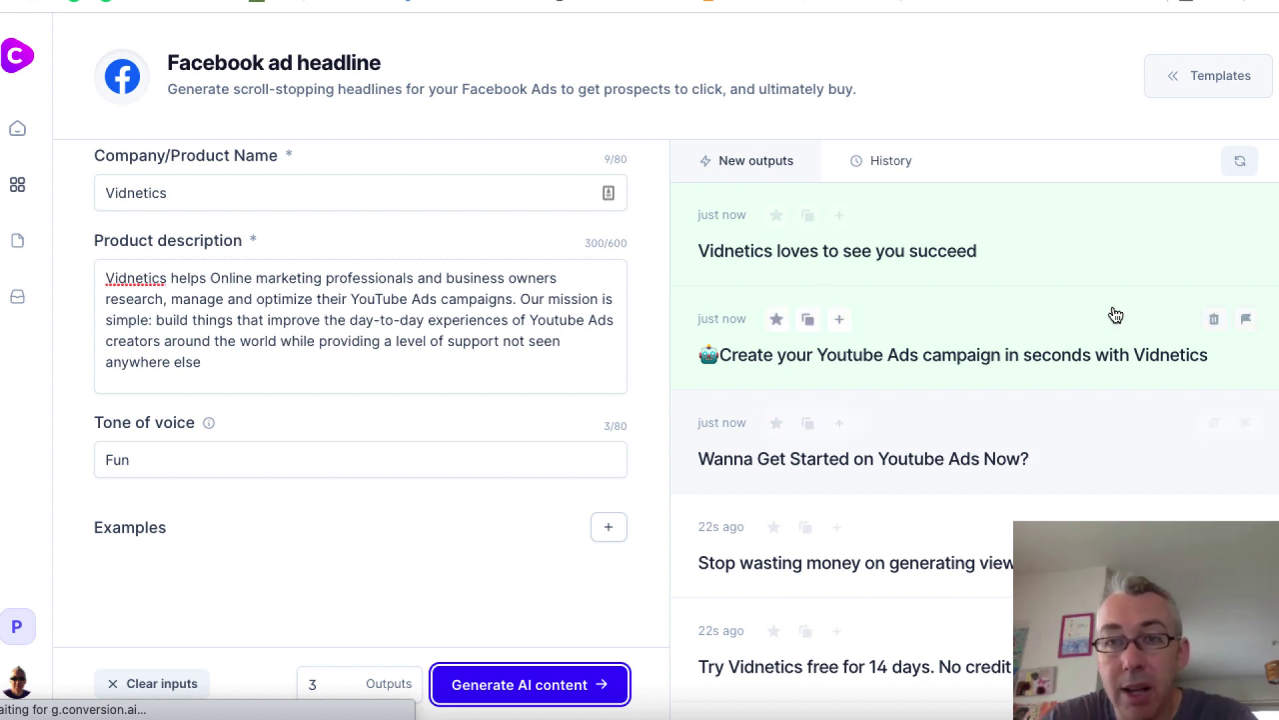
- Switch to the Facebook ad primary text template and fill in the Vidnetics product description and company name
left_click(1174, 74)
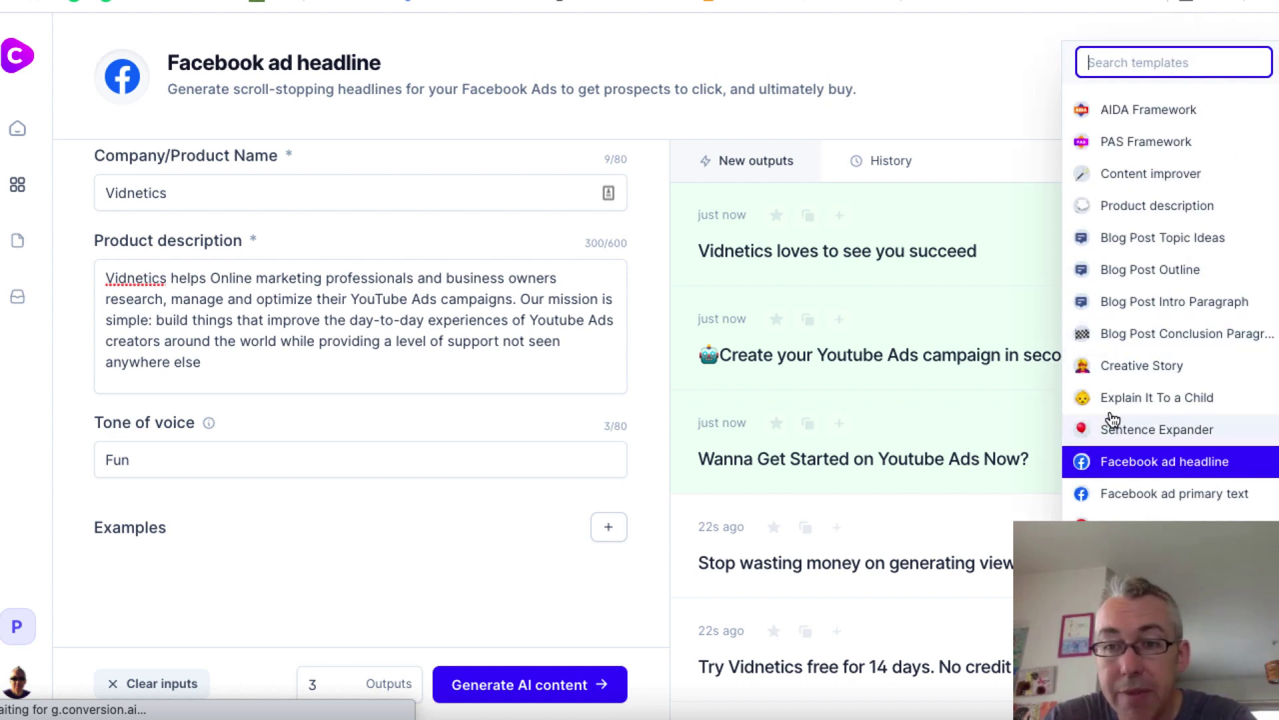
left_click(1111, 500)
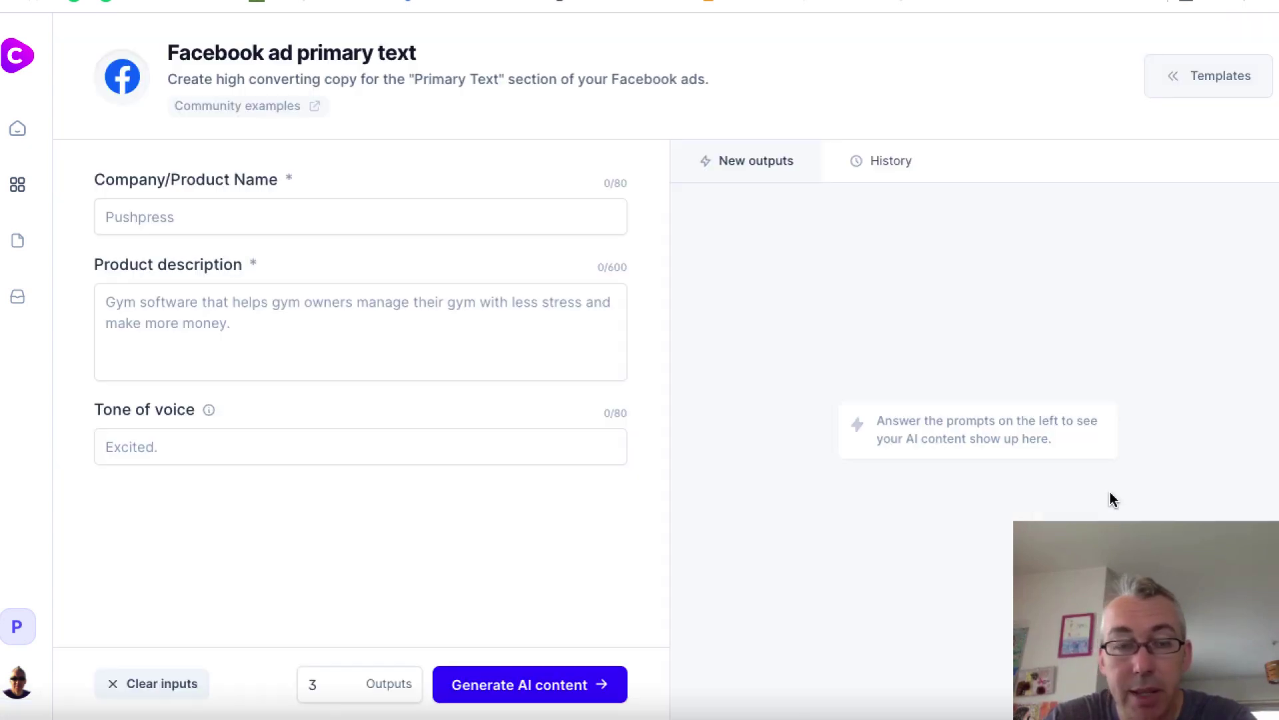
left_click(337, 333)
type("Vidnetics helps Online marketing professionals and business owners research, manage and optimize their YouTube Ads campaigns. Our mission is simple: build things that improve the day-to-day experiences of Youtube Ads creators around the world while providing a level of support not seen anywhere else")
left_click(232, 216)
type("Vidnetics")
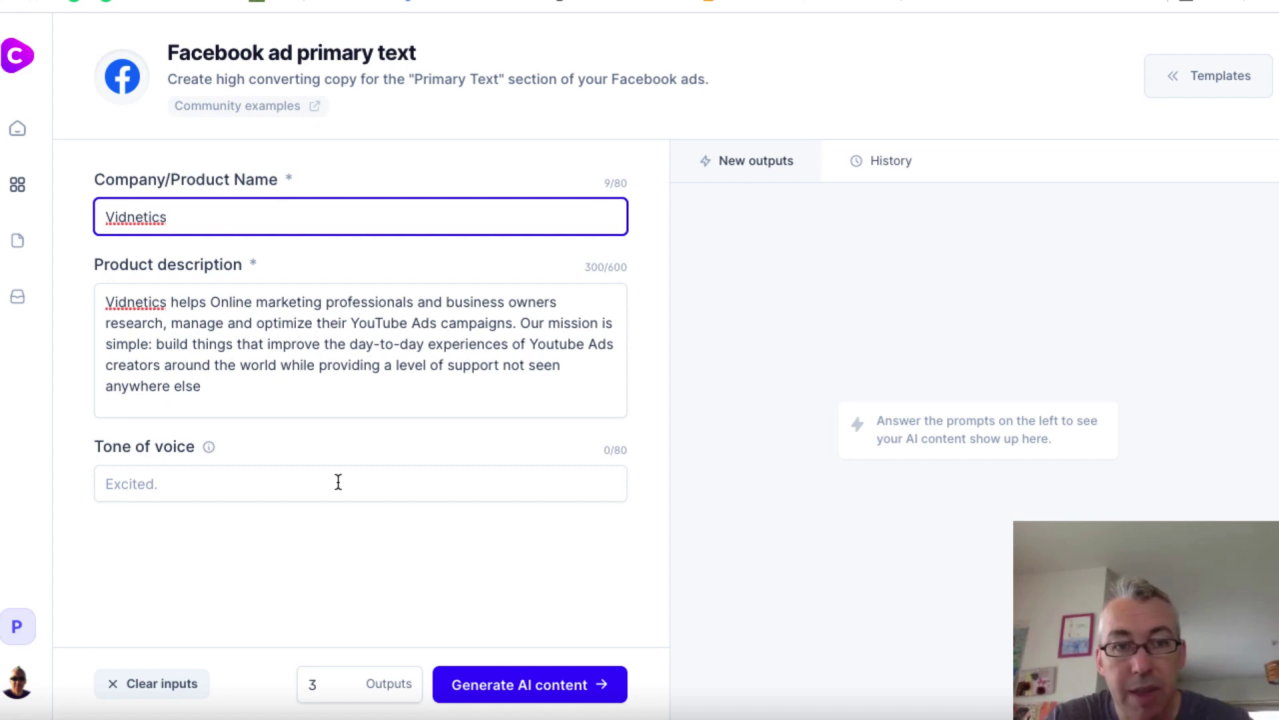
- Generate three Facebook ad primary texts for Vidnetics and read through the outputs
left_click(496, 687)
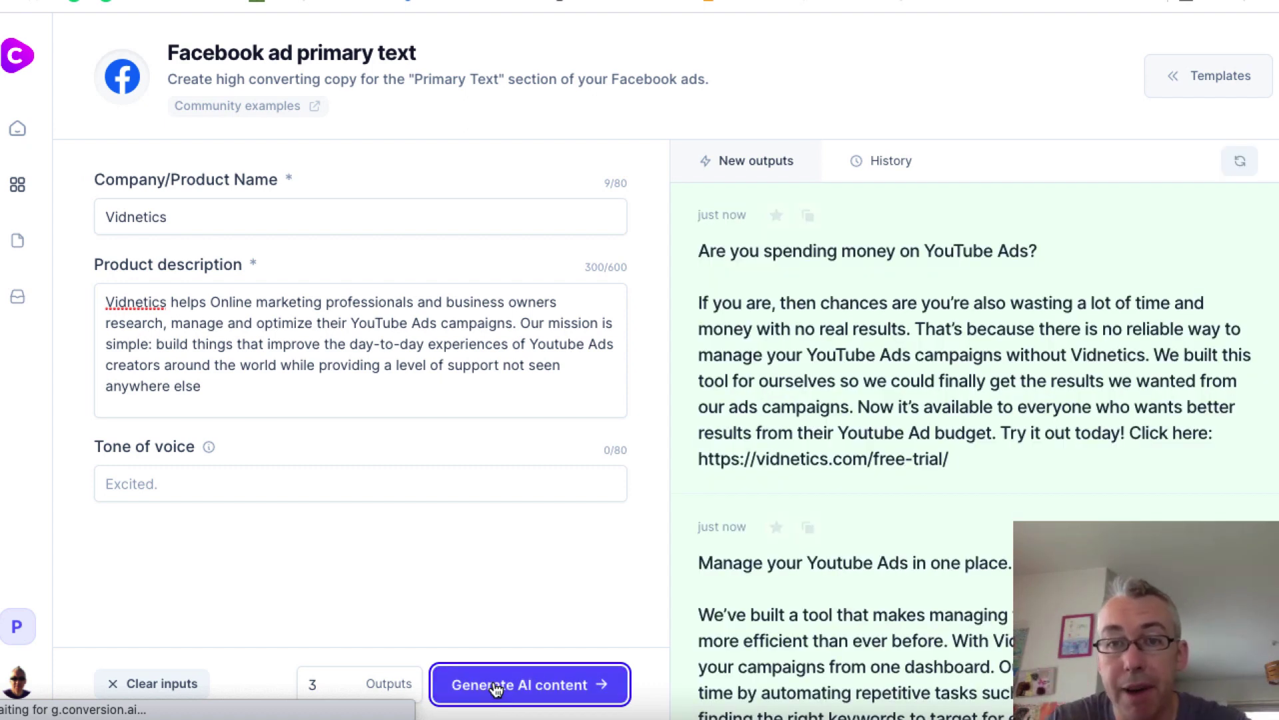
scroll(921, 405, "down", 3)
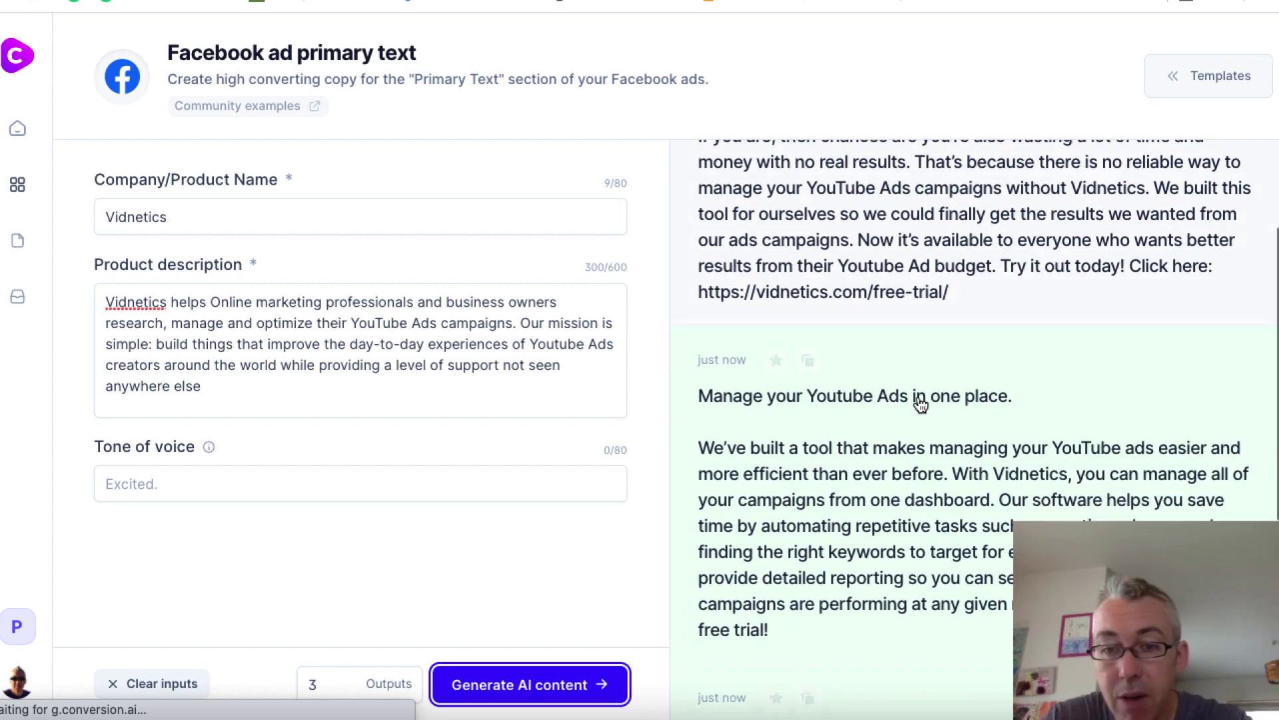
scroll(921, 404, "down", 2)
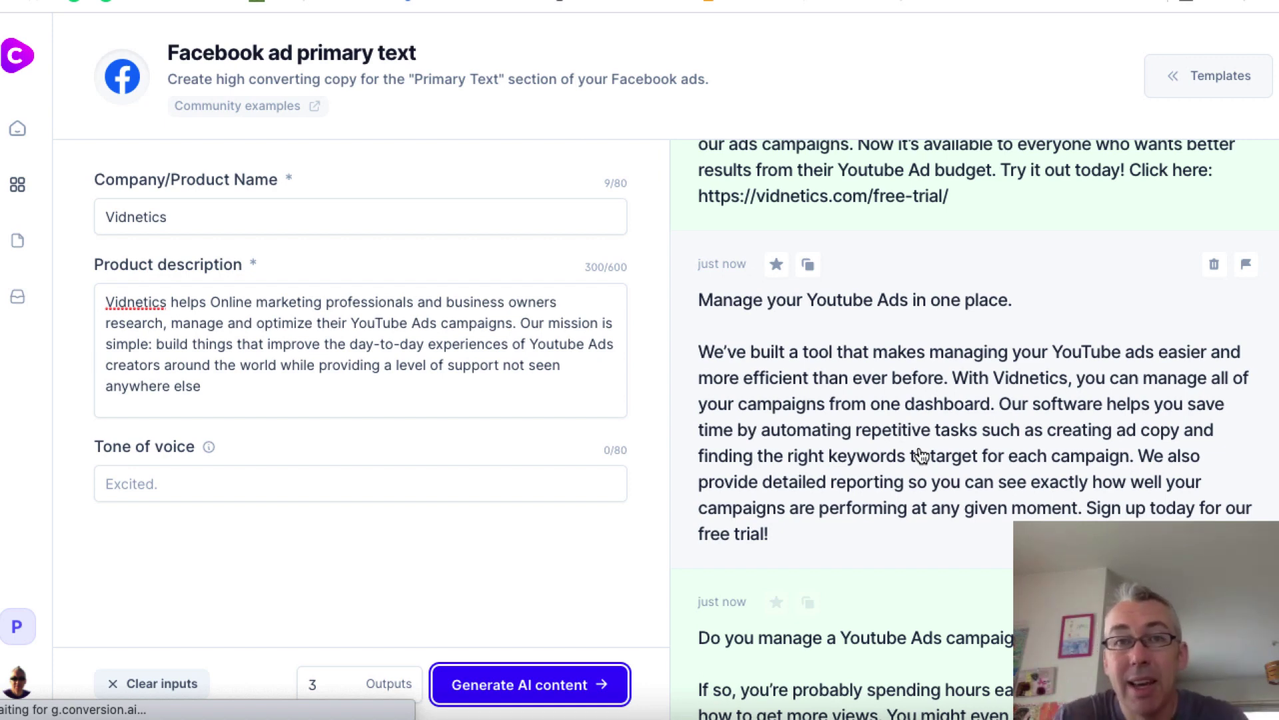
- Go to the full template library and open the Long-form assistant
left_click(26, 187)
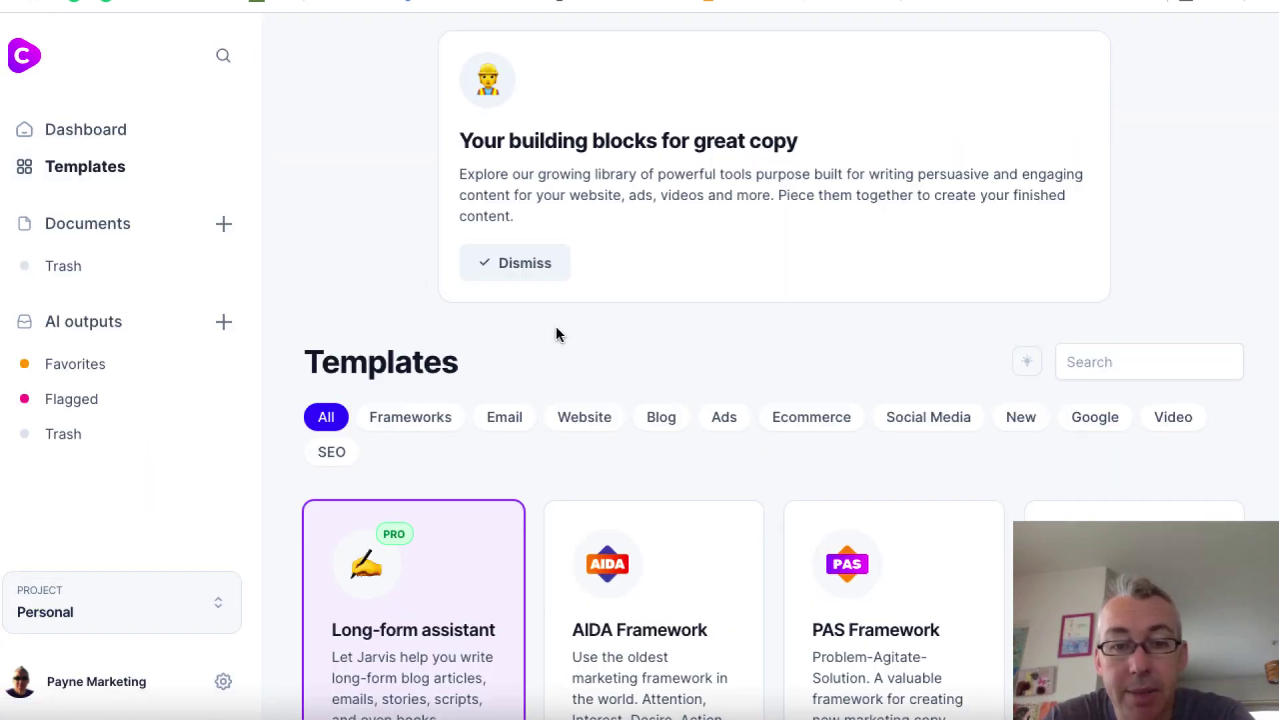
scroll(559, 336, "down", 4)
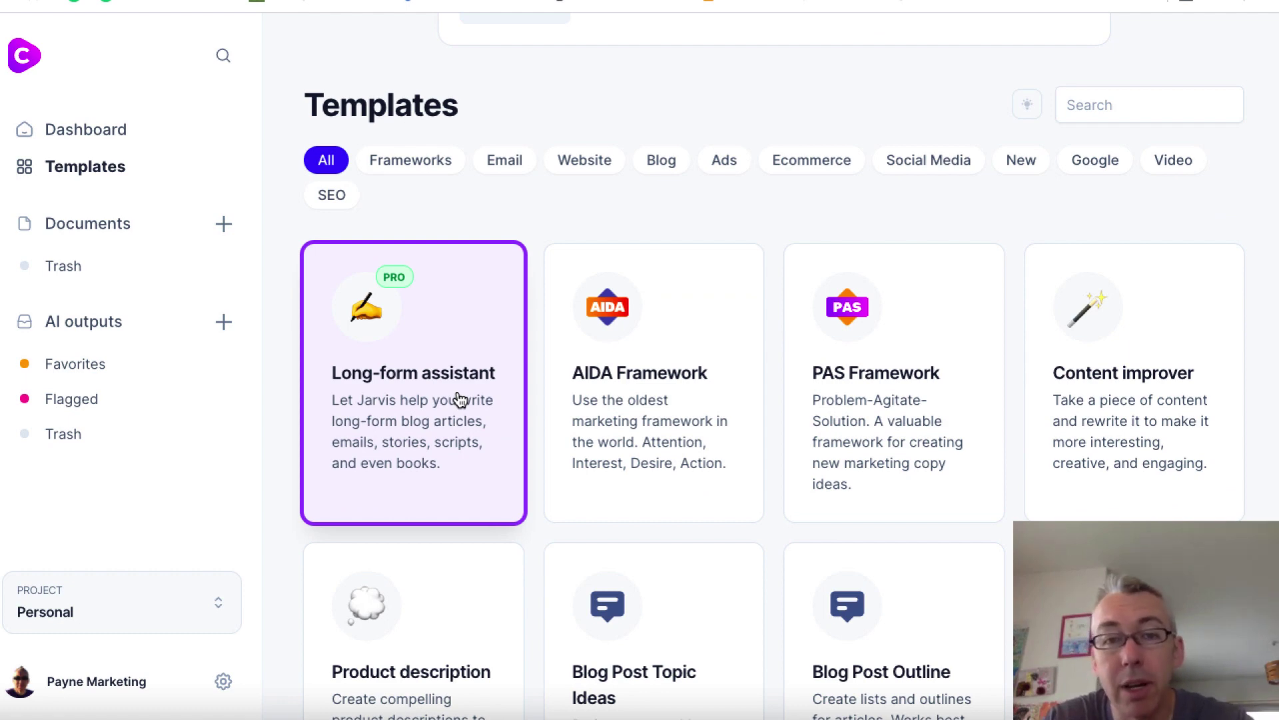
left_click(429, 371)
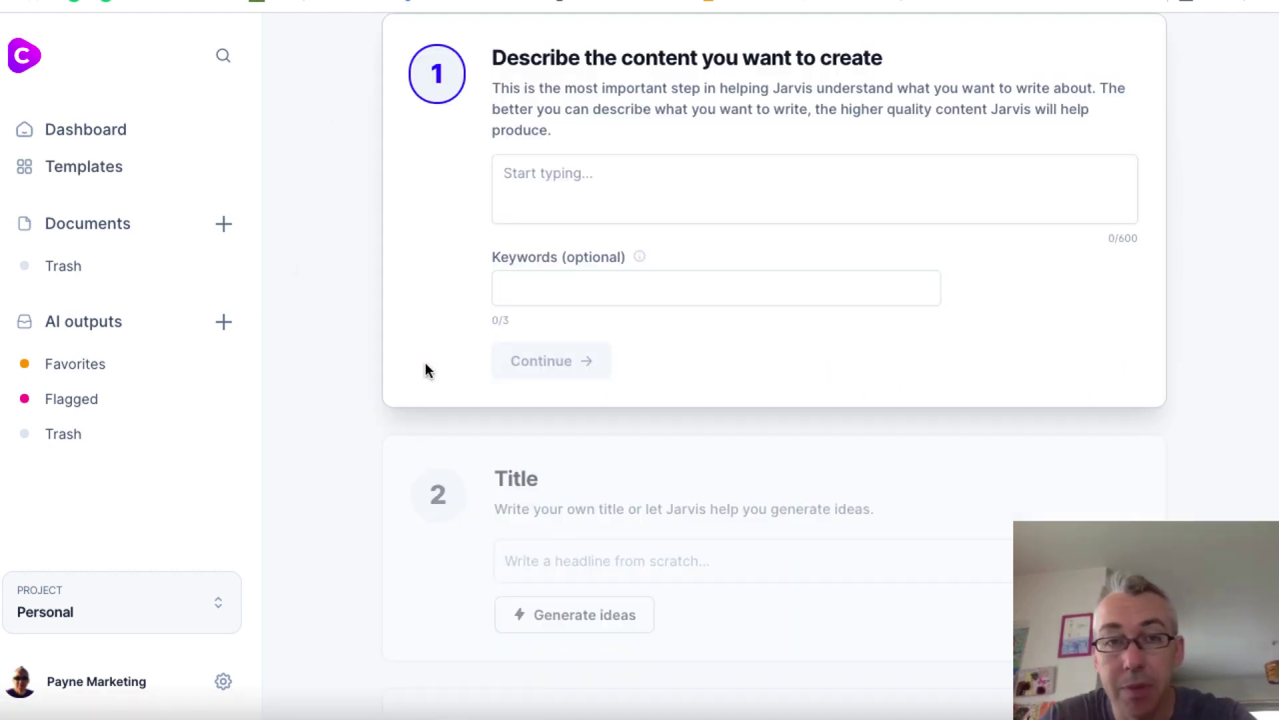
- Describe the content as "A blog post about growing organic strawberries" and continue to the title stage without keywords
left_click(613, 191)
type("A b")
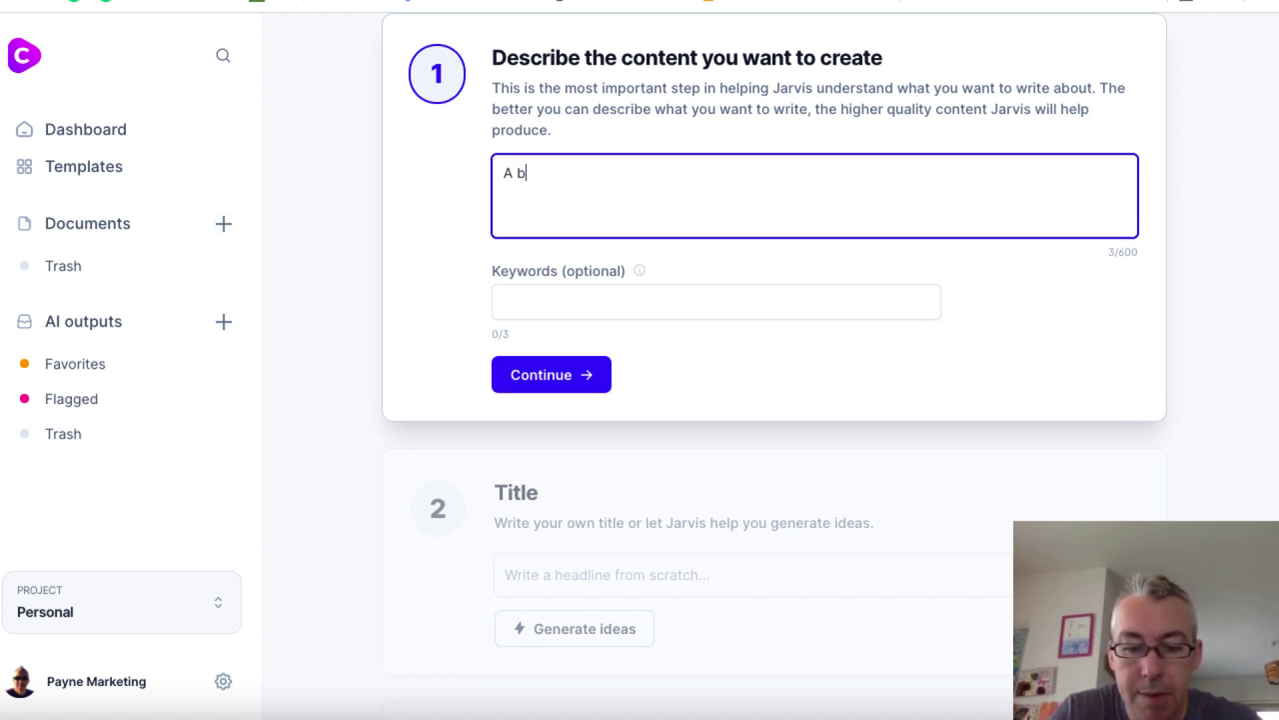
type("log post about ")
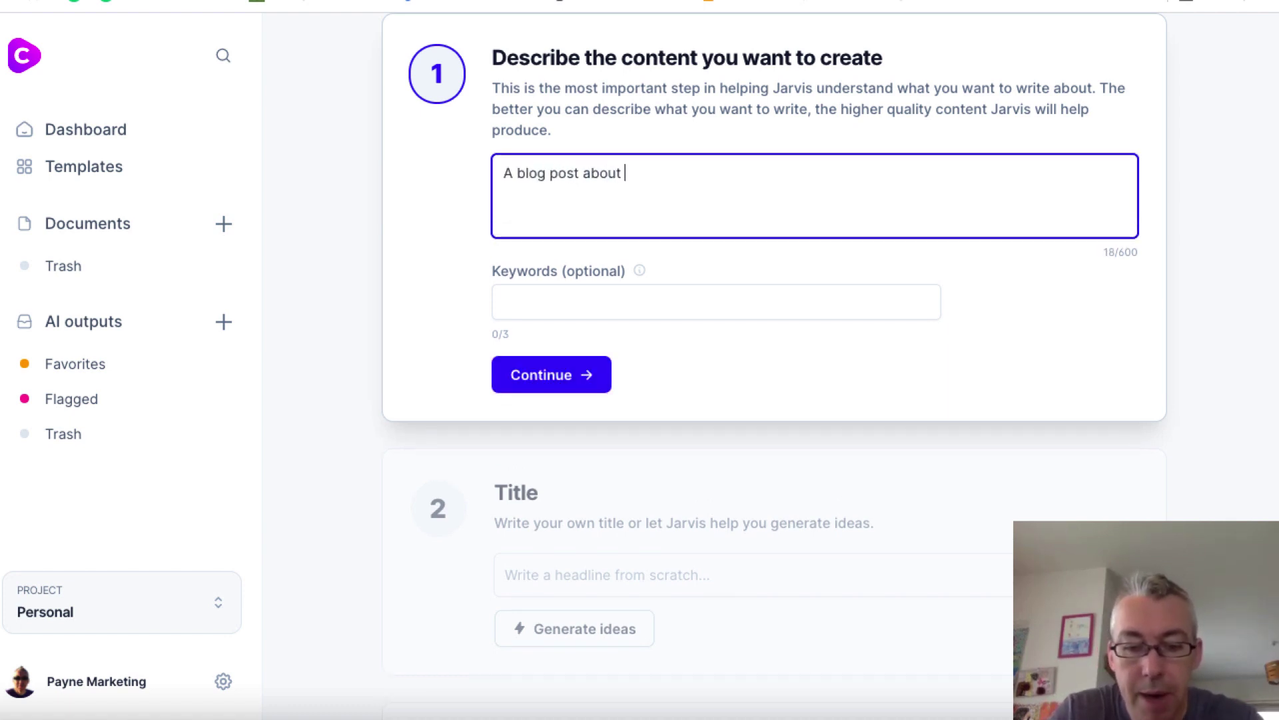
type("growing ")
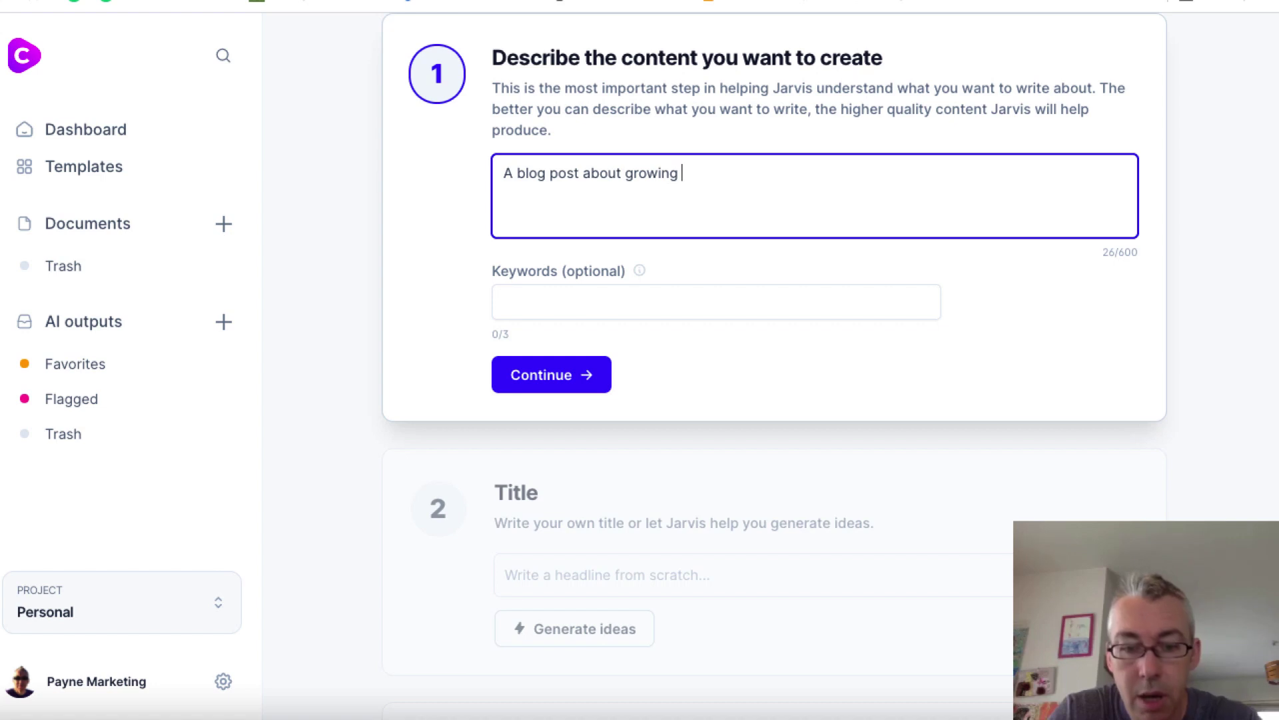
type("organic strawberries")
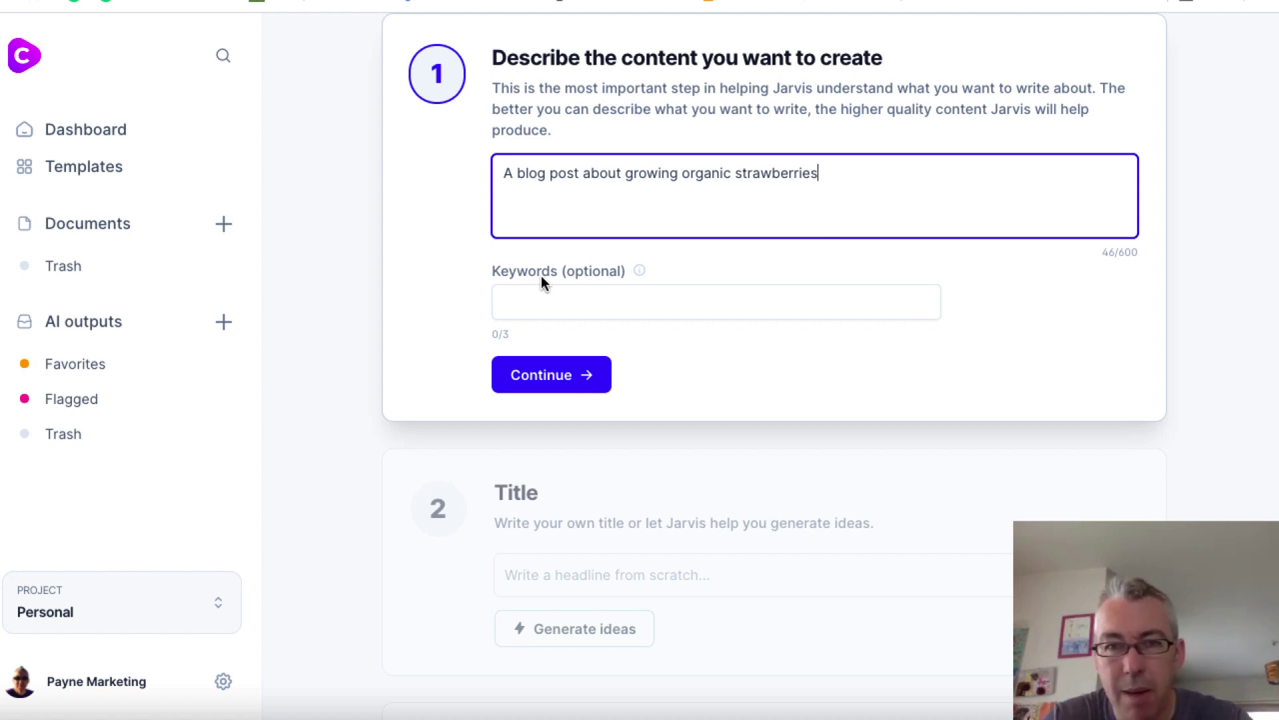
left_click(542, 375)
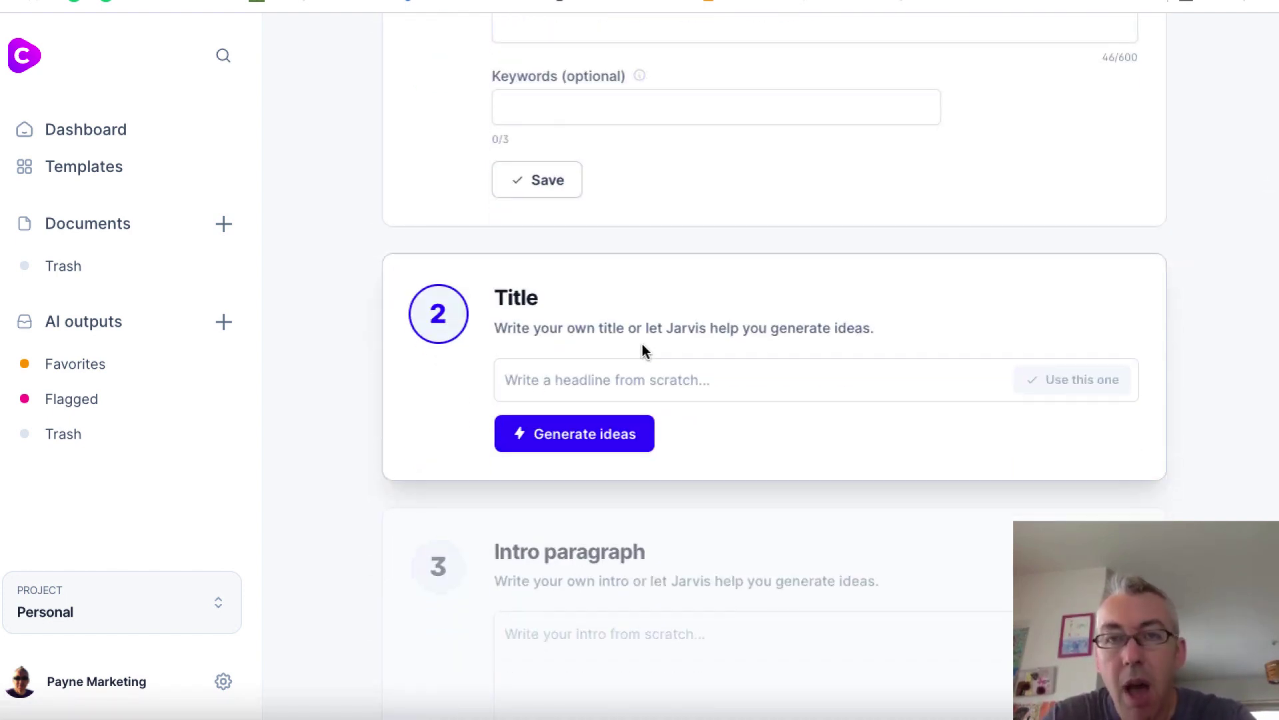
- Generate title ideas and use "How to Grow Delicious, Organic Strawberry Plants" as the blog post title
left_click(586, 436)
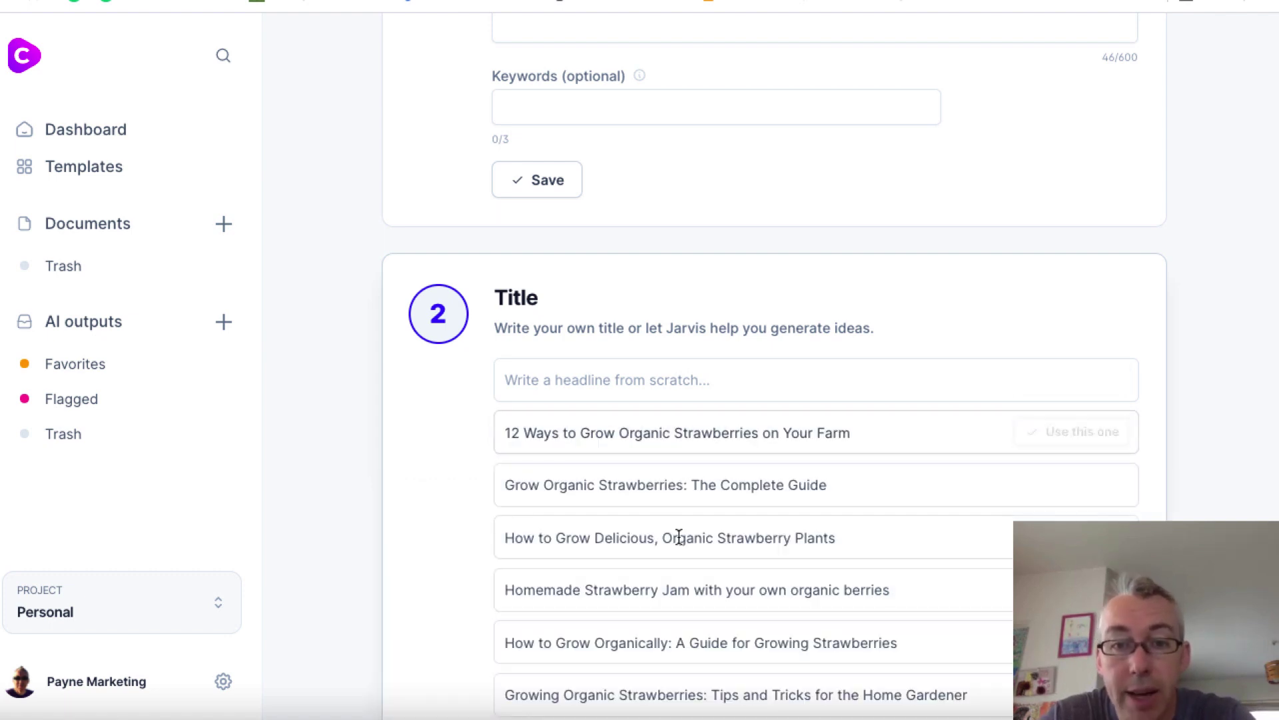
scroll(679, 536, "down", 2)
scroll(679, 536, "down", 1)
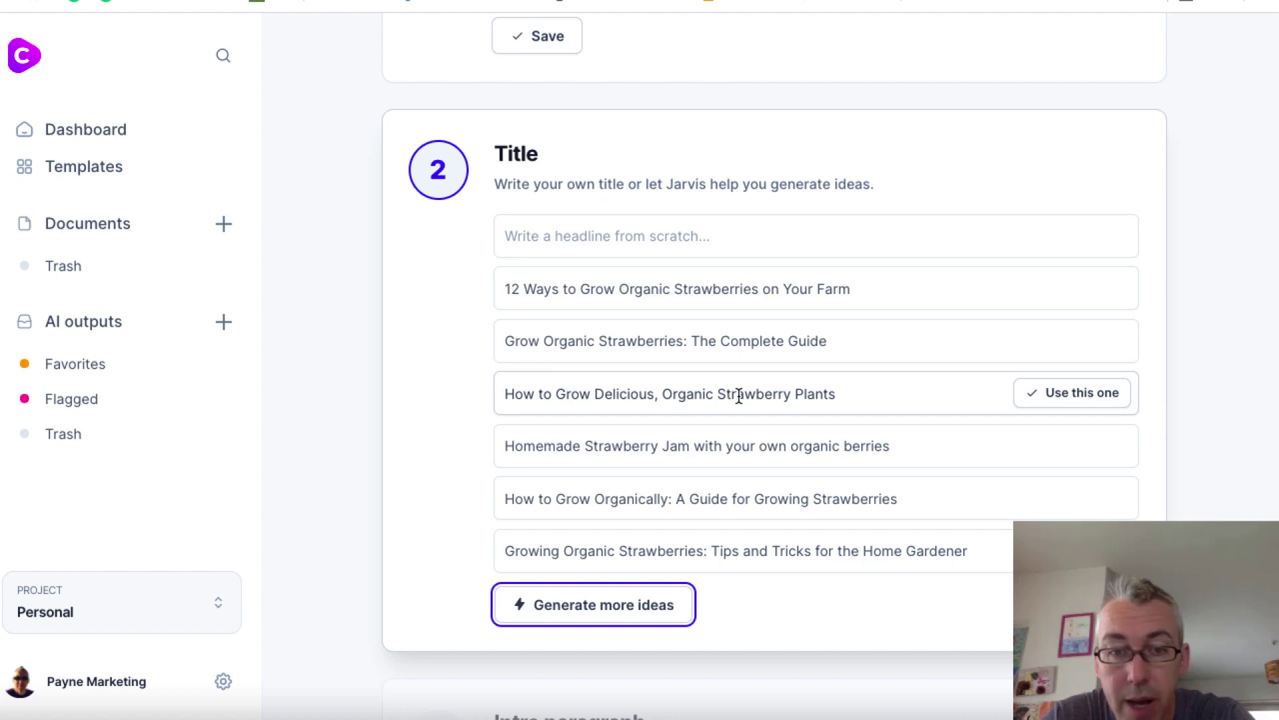
left_click(1086, 395)
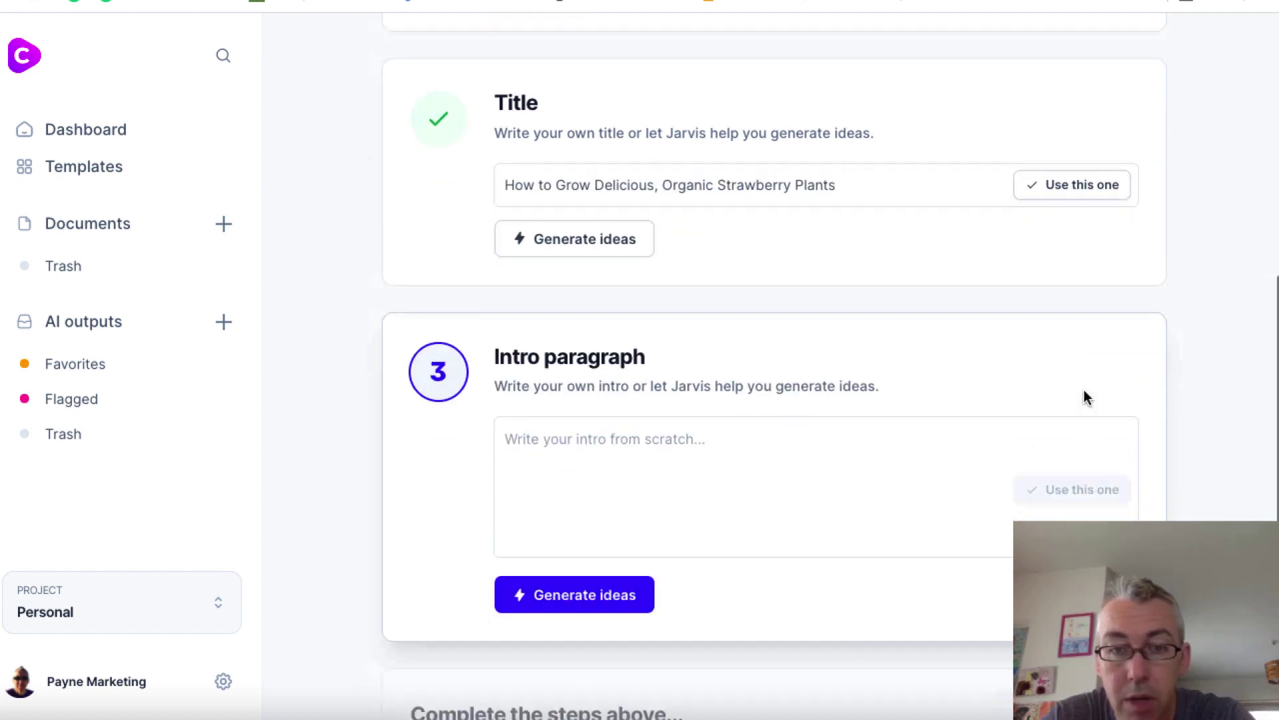
- Generate intro paragraph ideas for the strawberry blog post and review the suggestions
scroll(1085, 397, "down", 3)
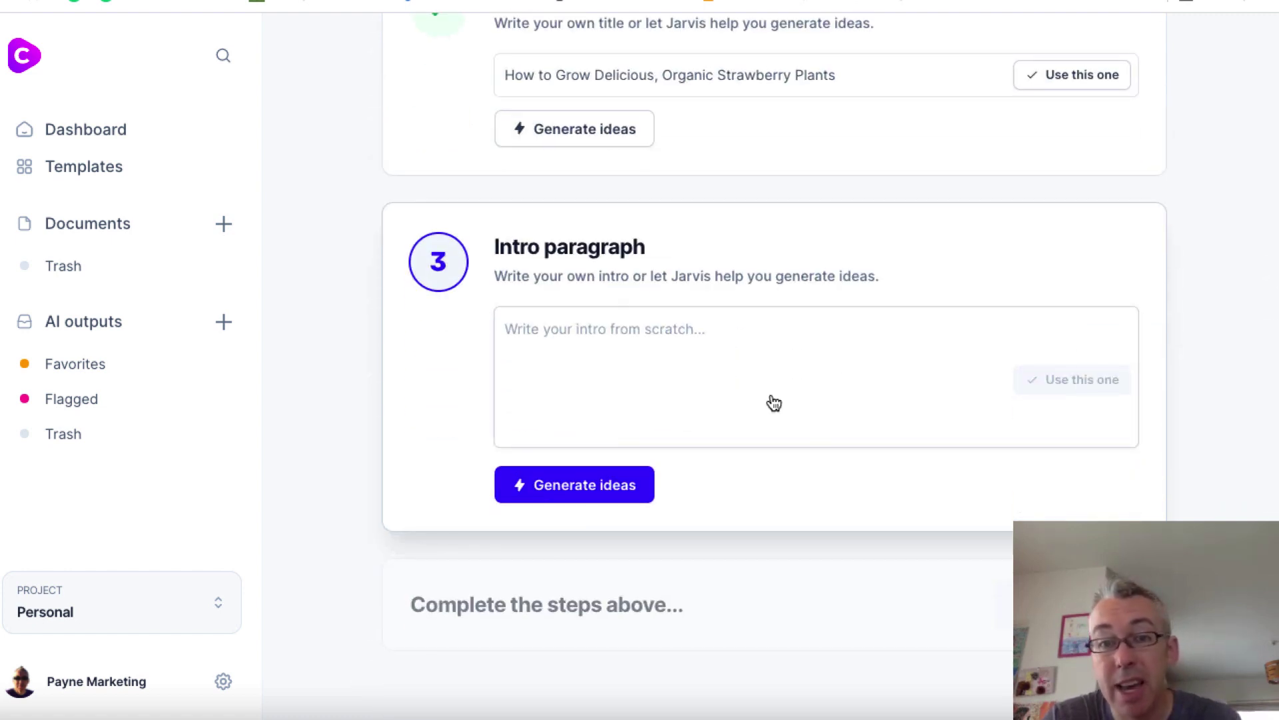
left_click(551, 493)
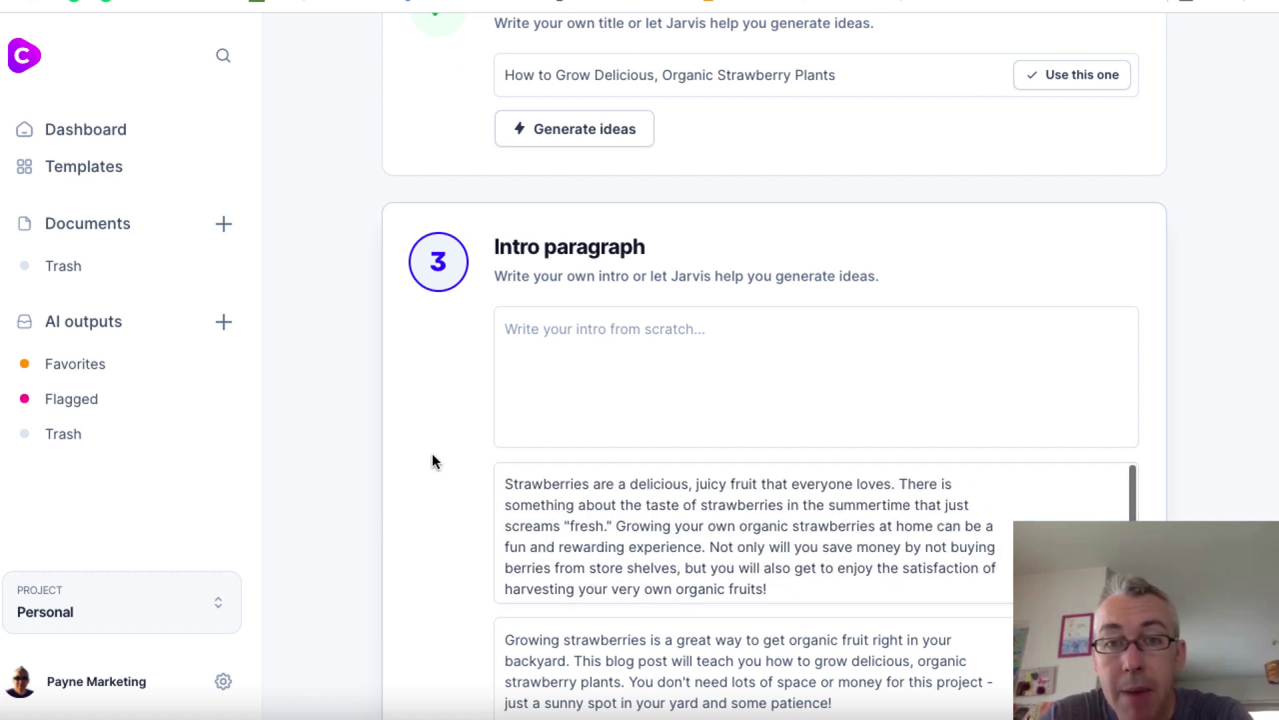
scroll(433, 460, "down", 2)
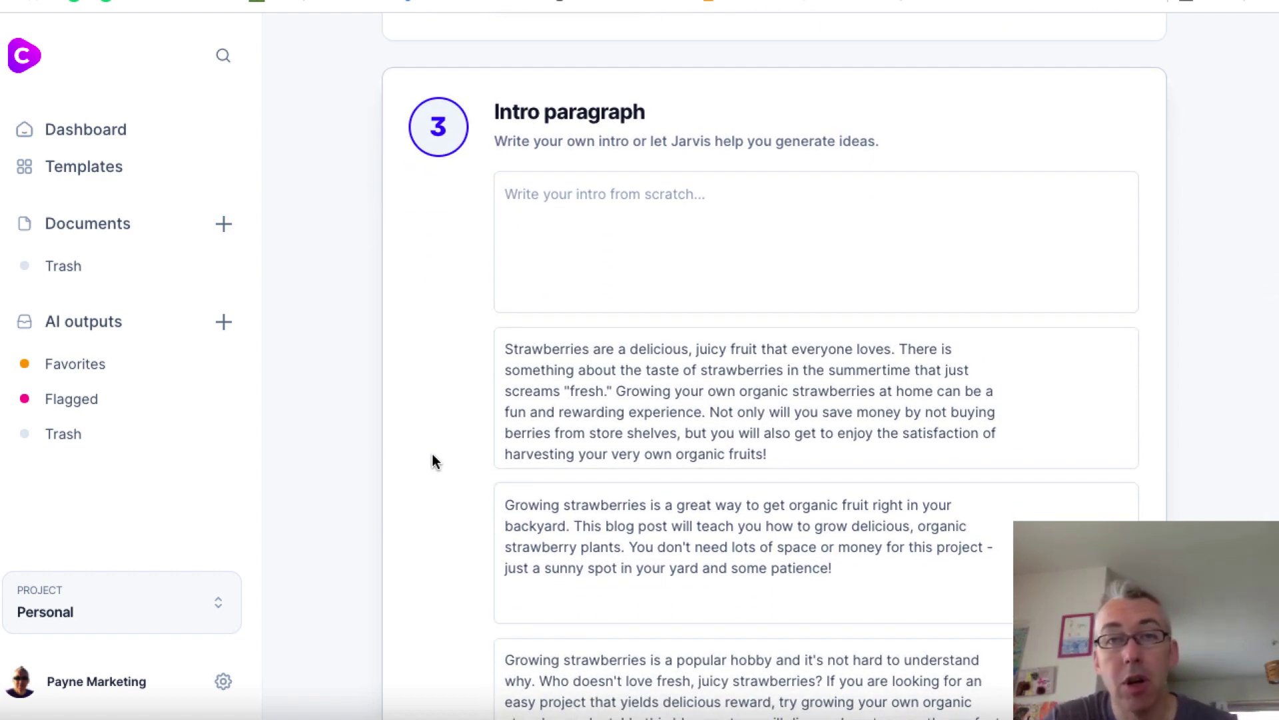
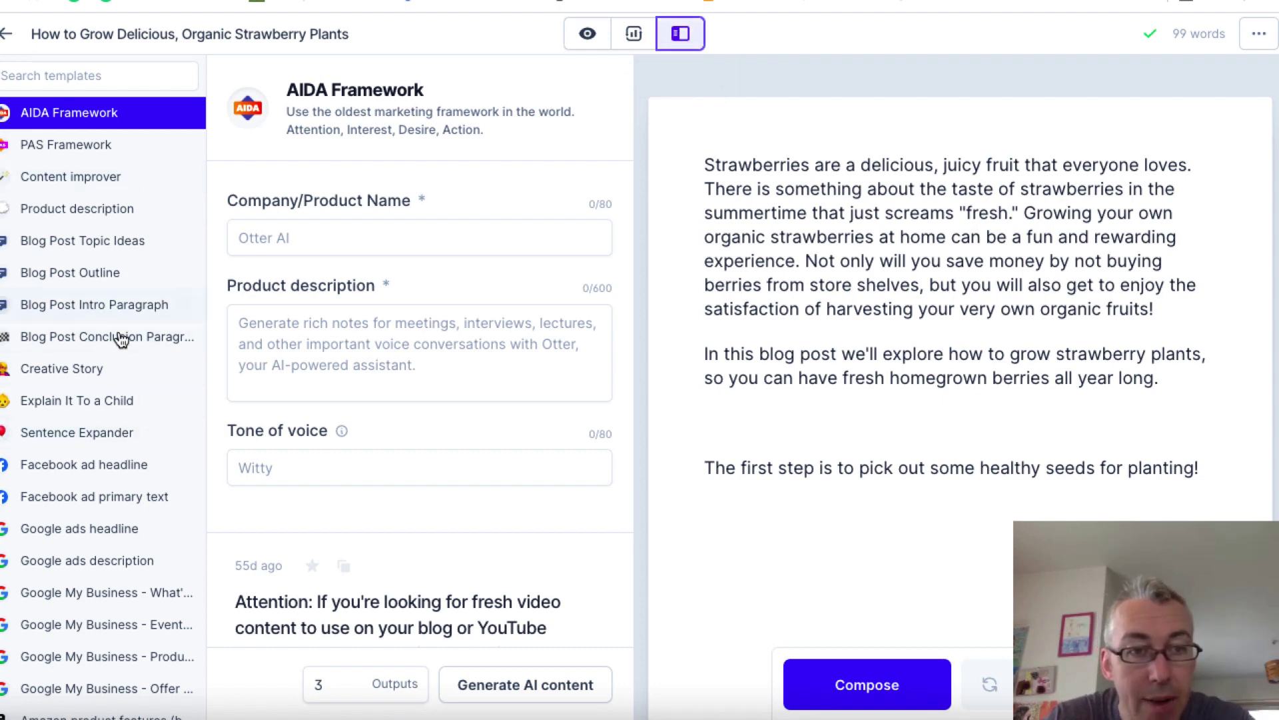
- Generate three Blog Post Outline outputs for "How to Grow Delicious, Organic Strawberry Plants" with an educational tone of voice
left_click(109, 278)
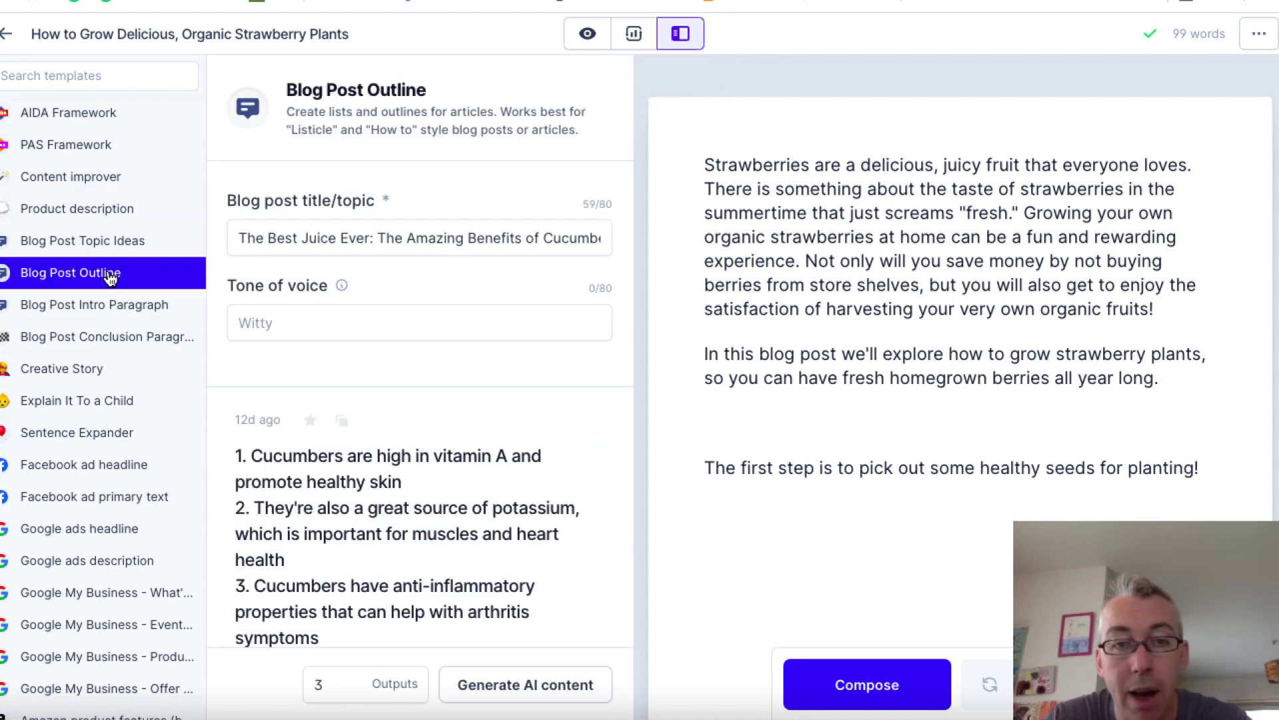
left_click_drag(238, 240, 744, 246)
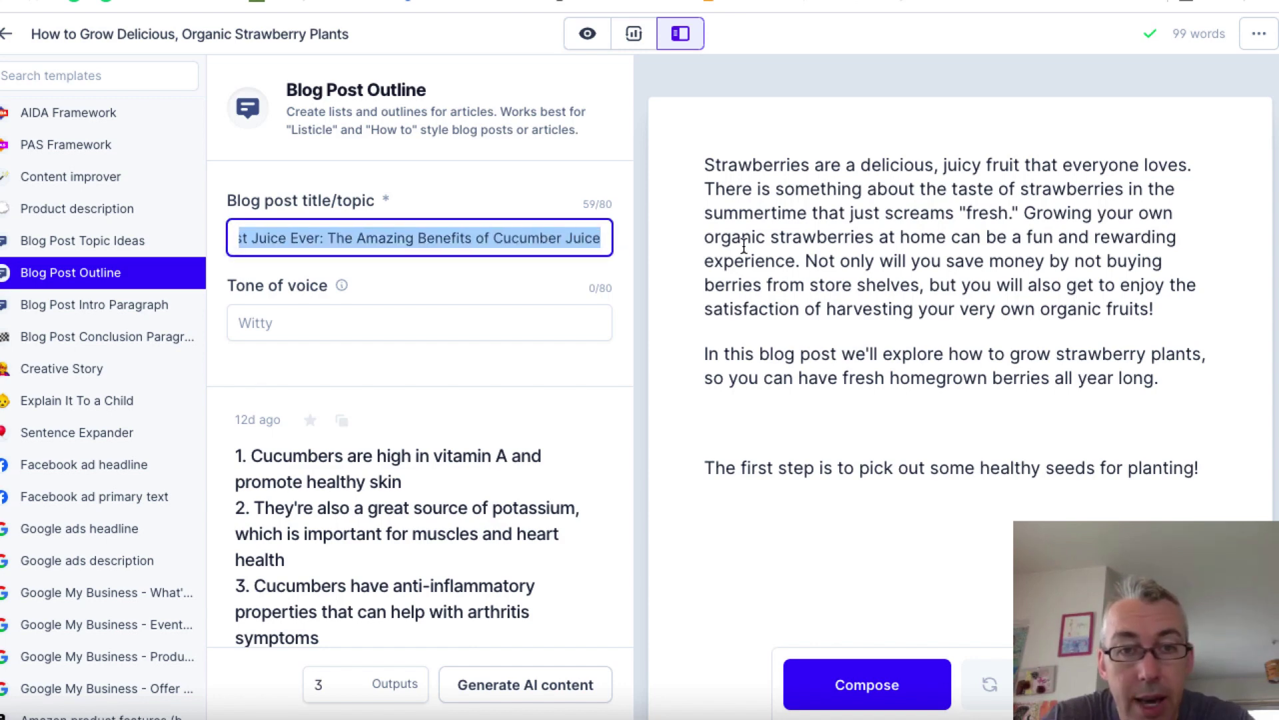
type("How to Grow Delicious, Organic Strawberry Plants")
left_click(302, 322)
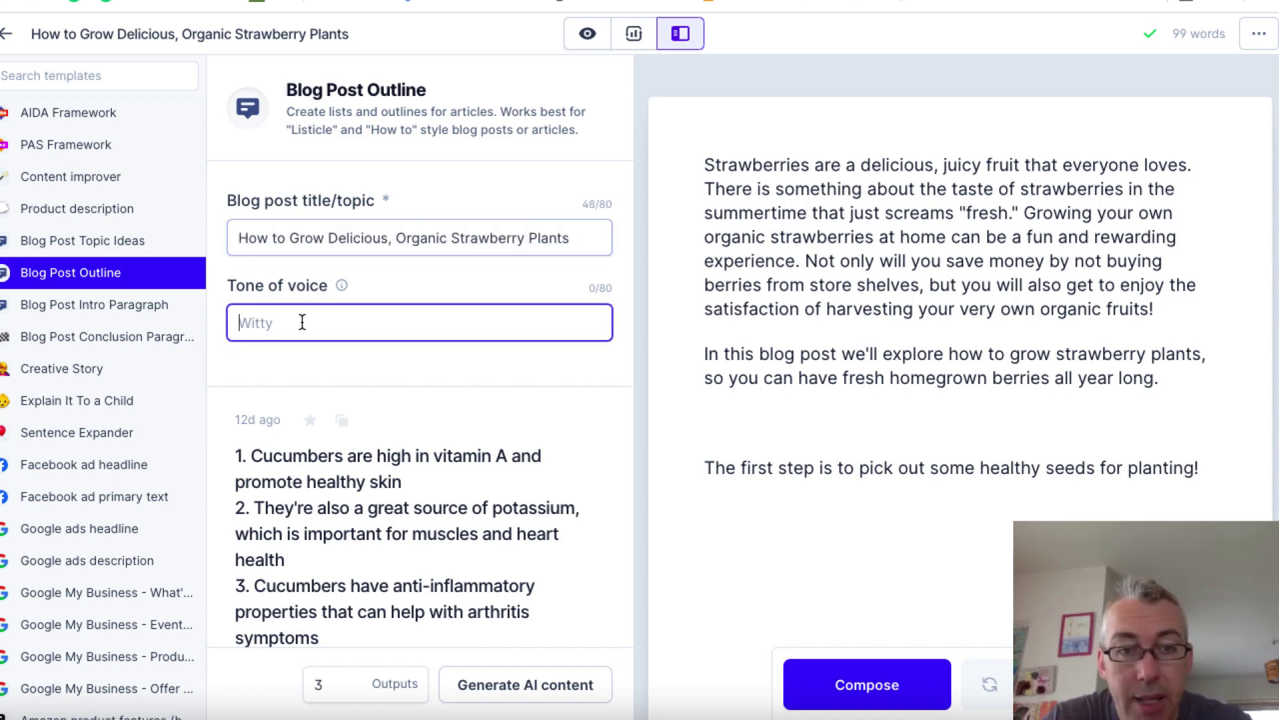
type("educational")
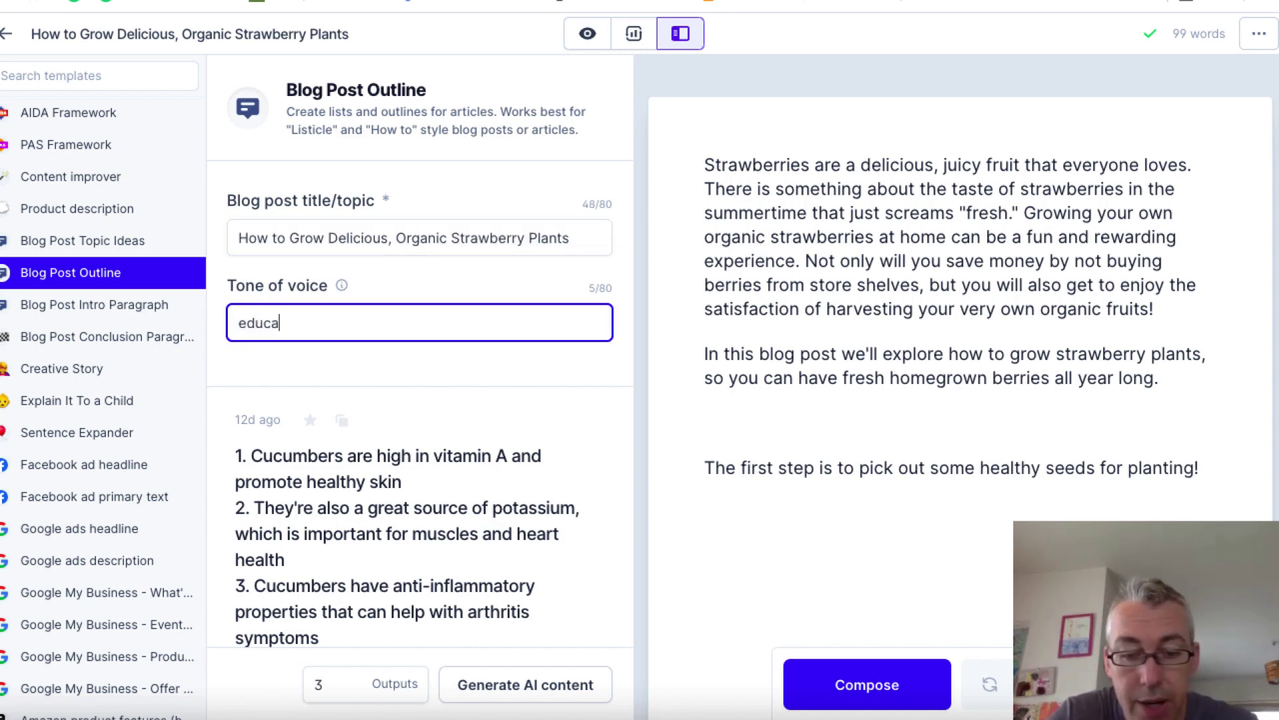
left_click(504, 681)
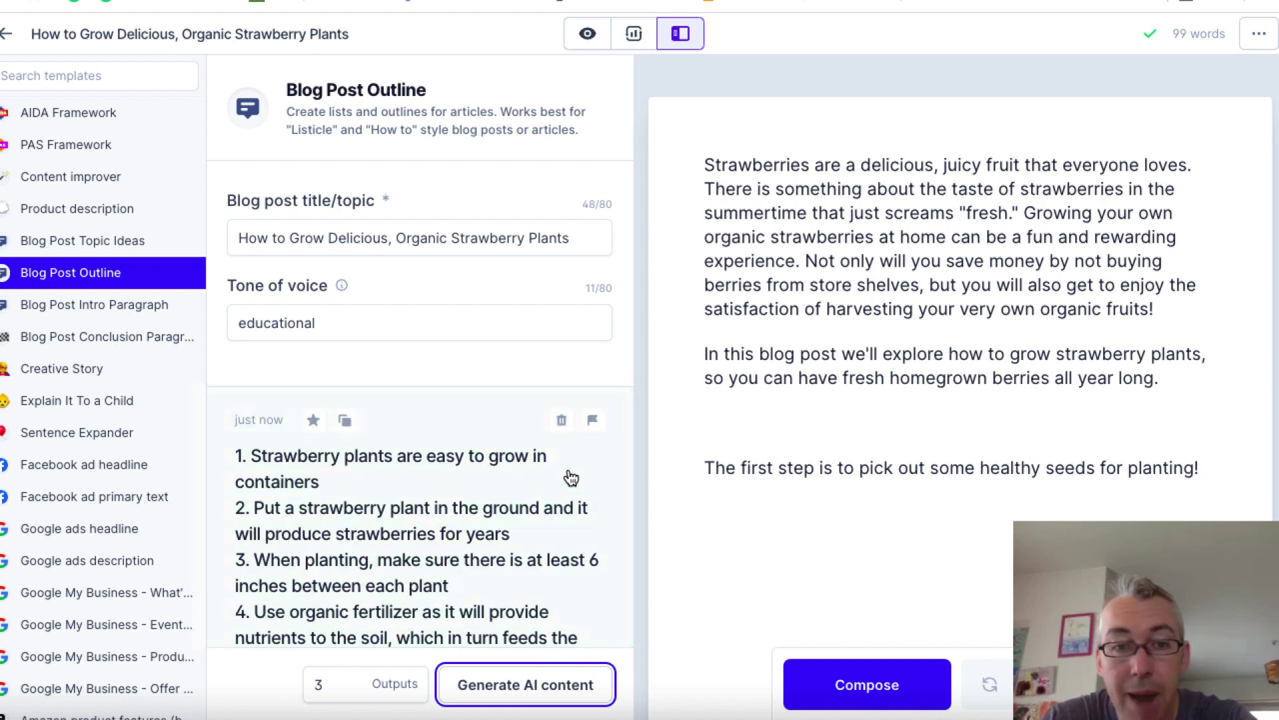
- Copy the first generated outline and paste it below the sentence about picking healthy seeds in the blog post
scroll(420, 491, "down", 2)
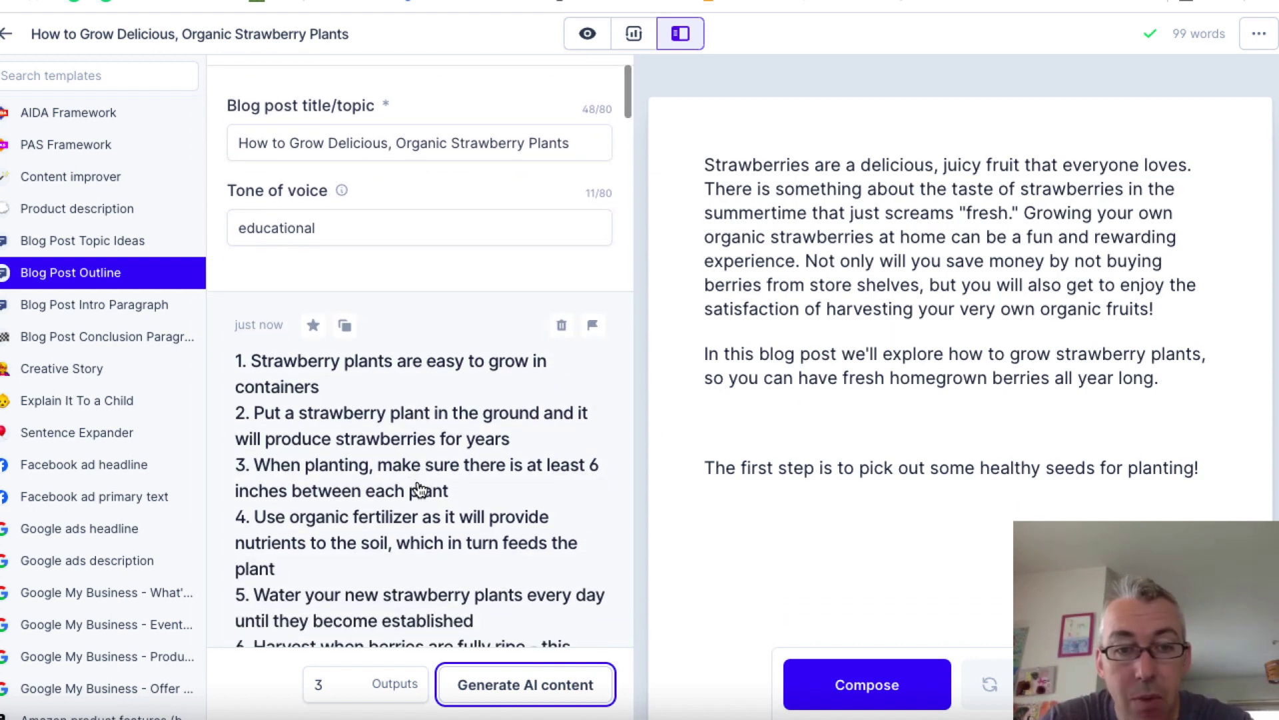
scroll(420, 491, "down", 1)
scroll(367, 421, "down", 1)
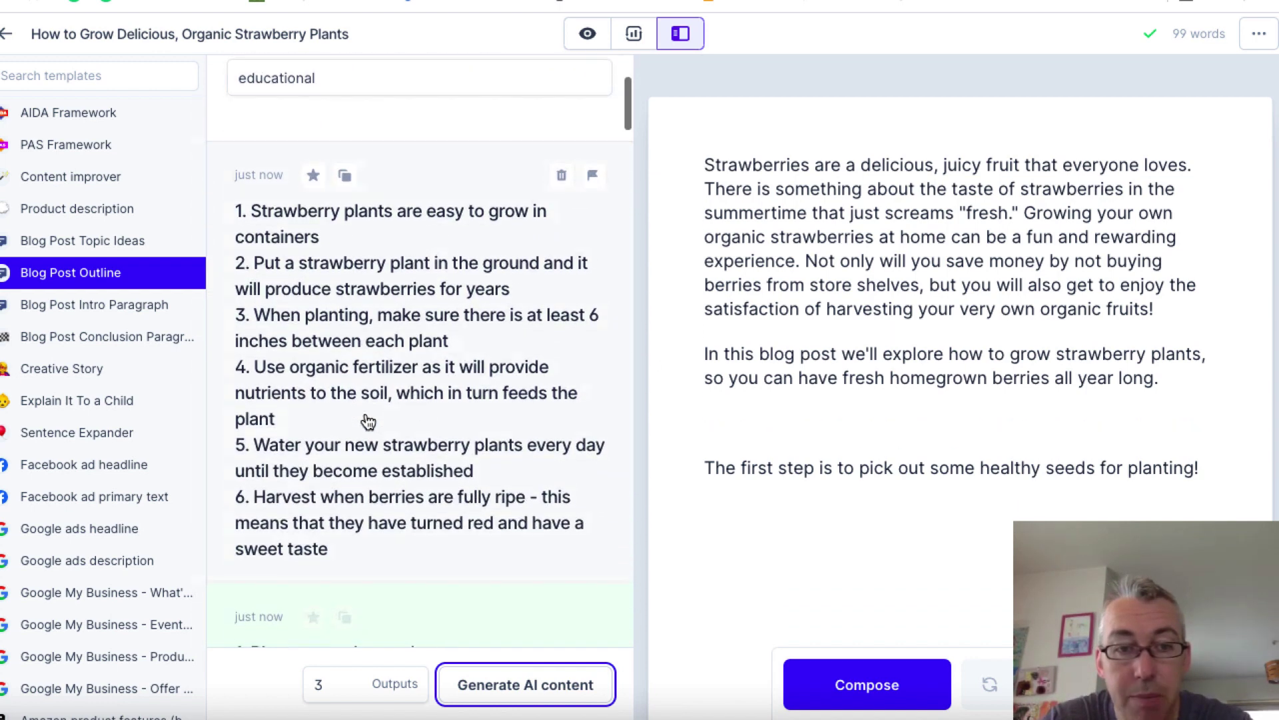
scroll(363, 420, "up", 2)
left_click(346, 292)
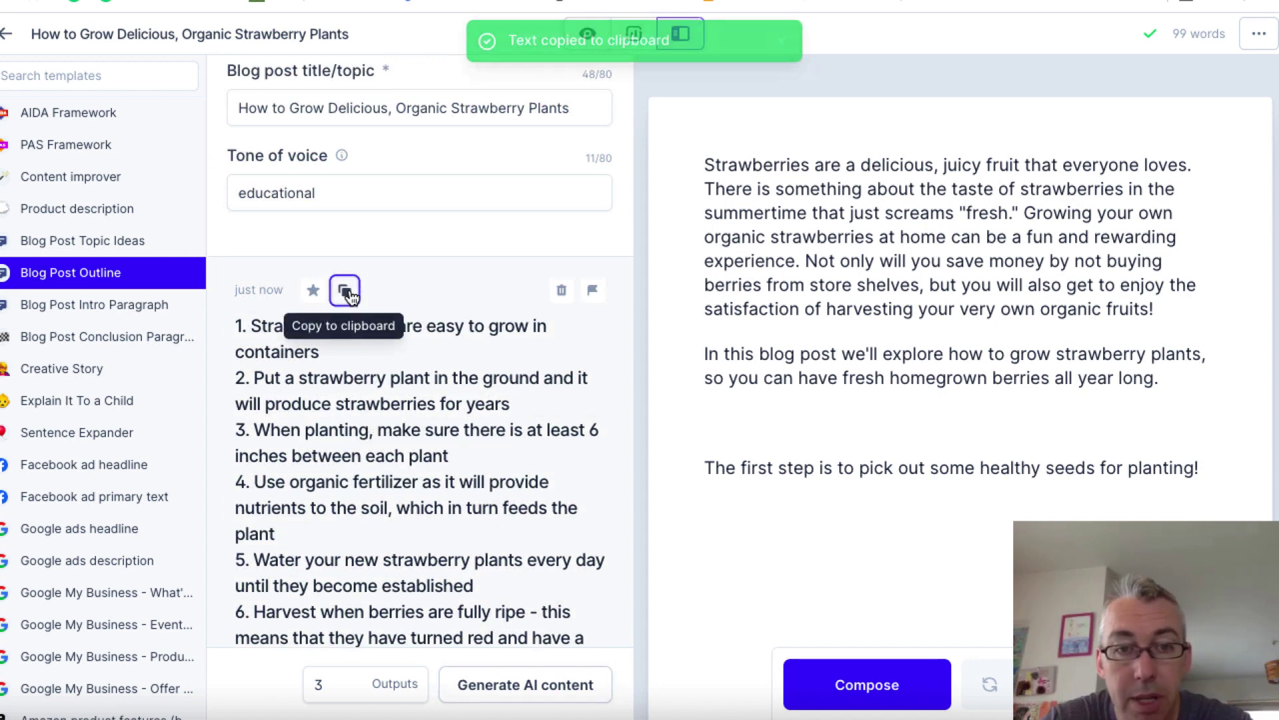
left_click(1214, 466)
key("Return")
key("Return")
key("ctrl+v")
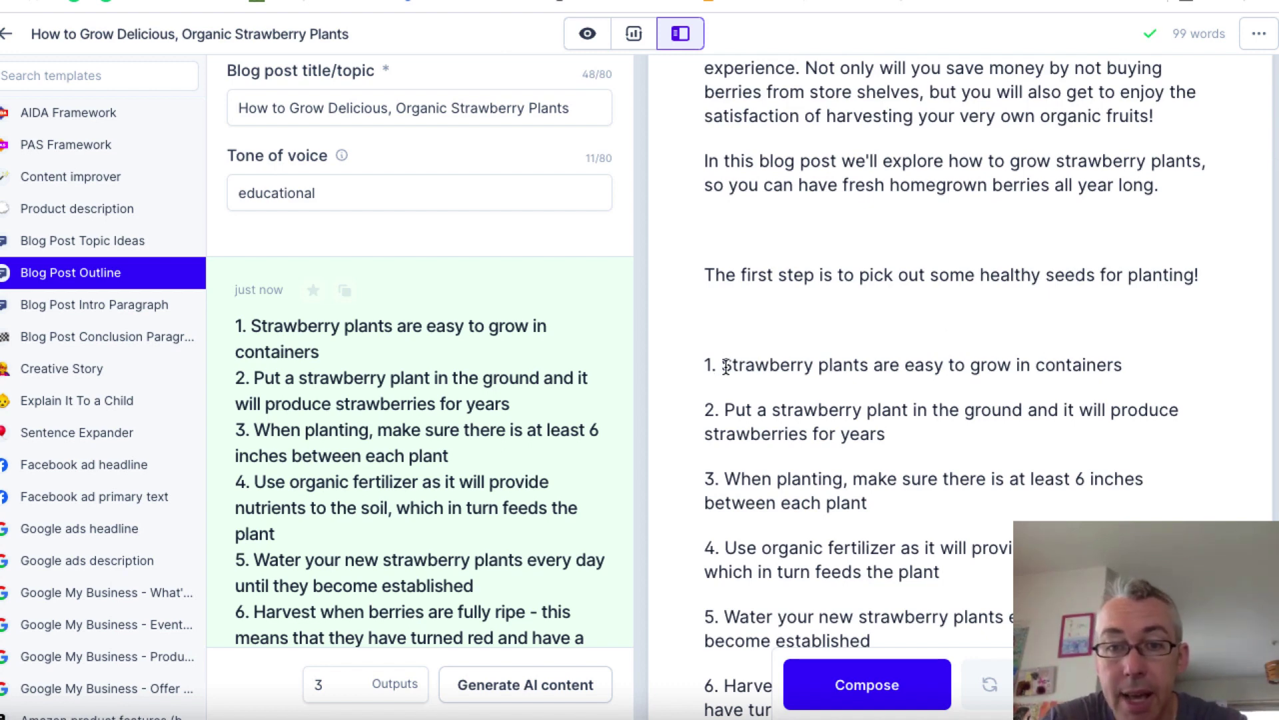
- Replace the number before "Strawberry plants are easy to grow in containers" with "##"
left_click_drag(725, 366, 698, 365)
key("BackSpace")
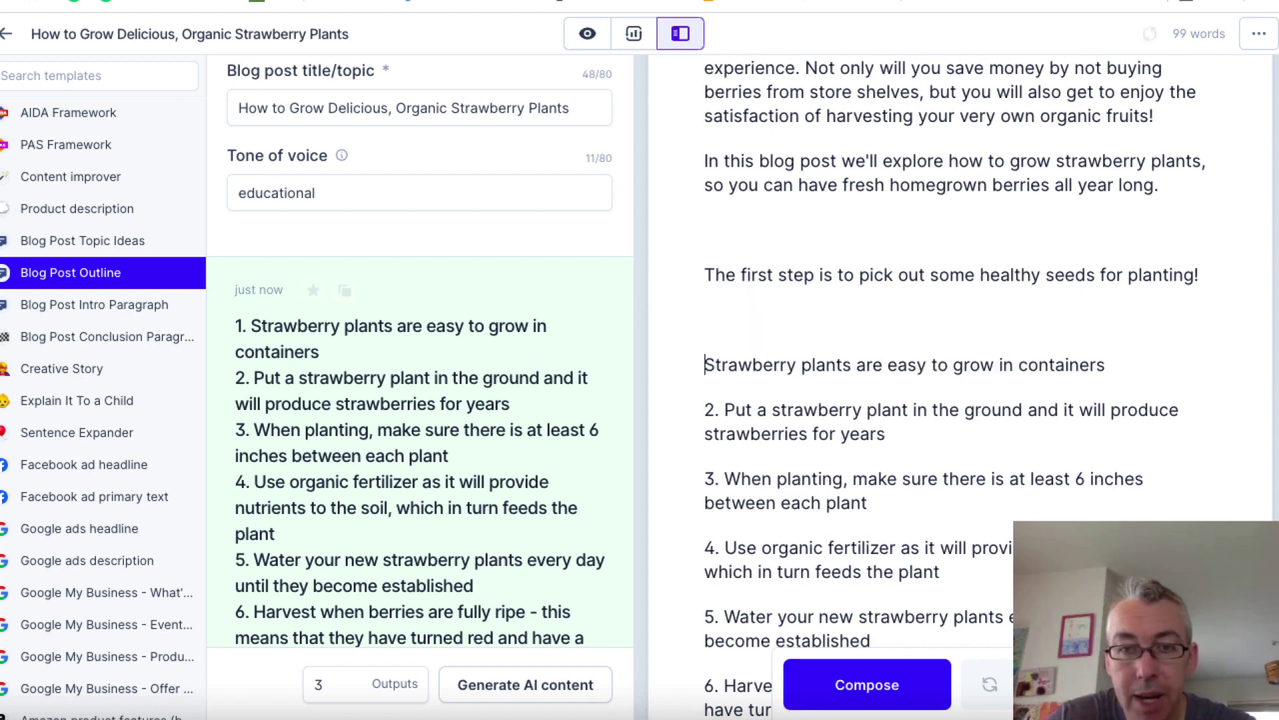
type("##")
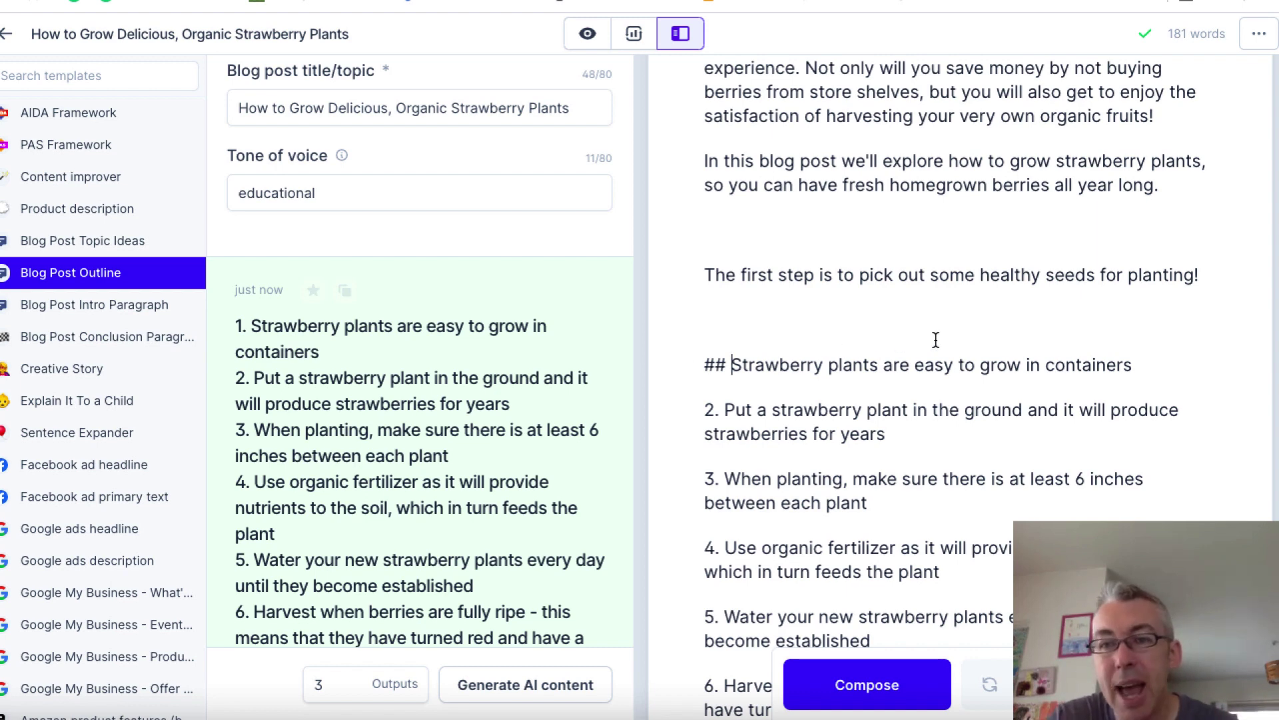
left_click_drag(1142, 365, 714, 354)
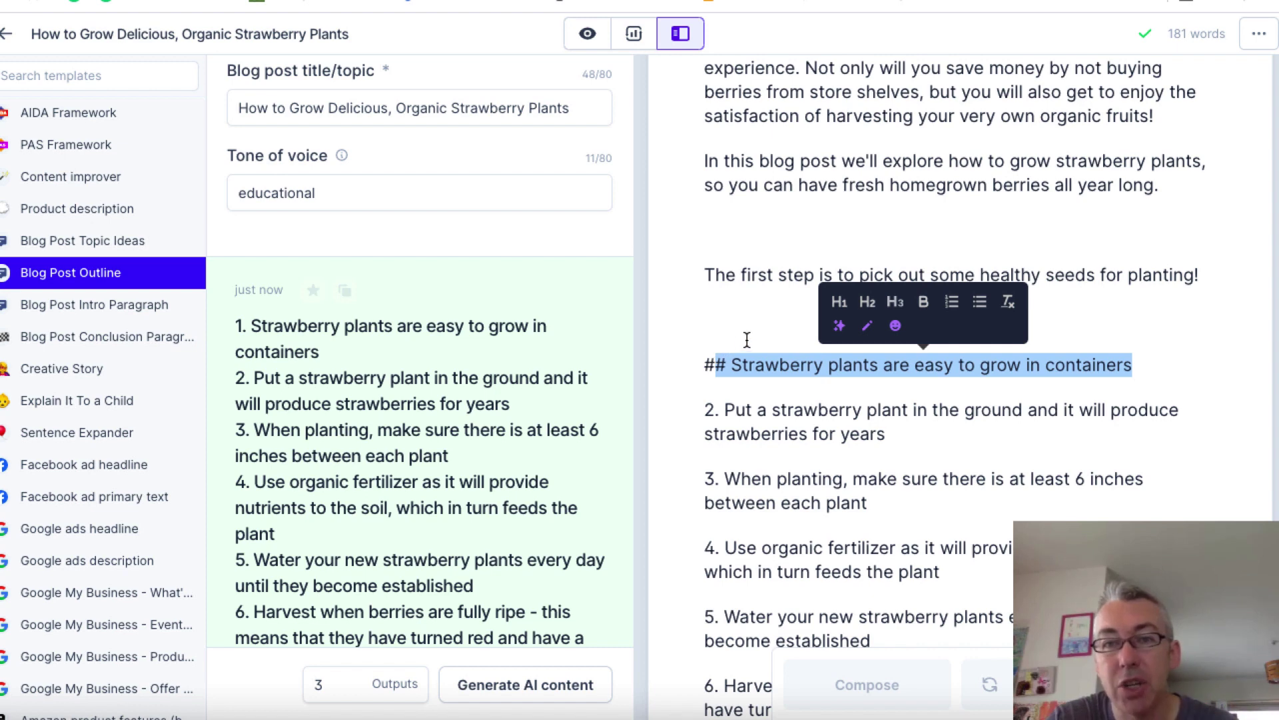
left_click(796, 332)
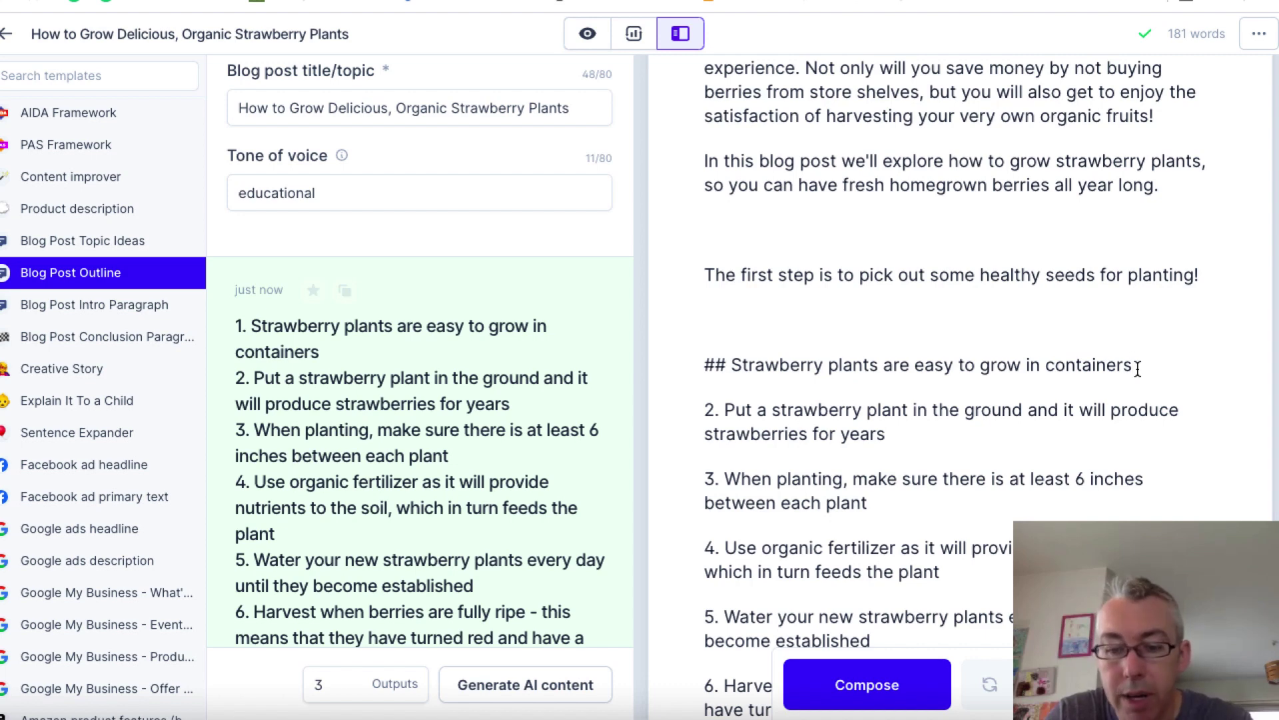
- Continue the containers line with ". The first thing" and have the AI compose the following text
type(". The ")
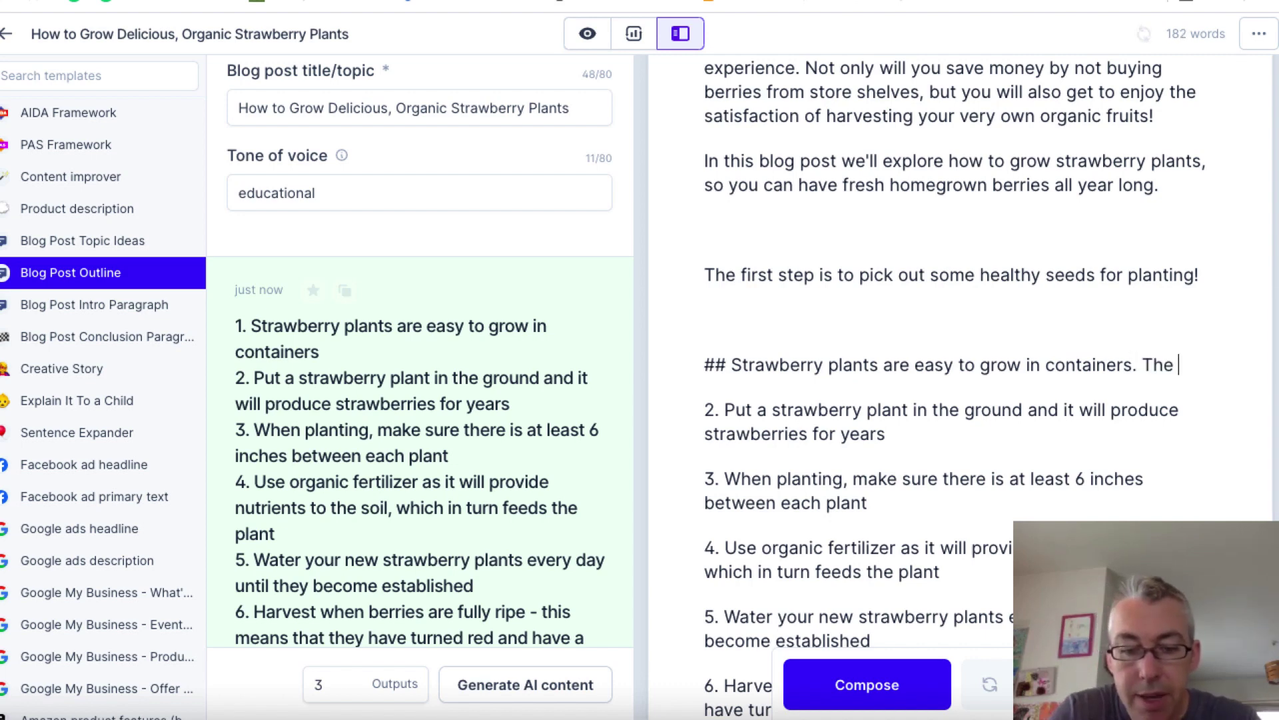
type("first thing")
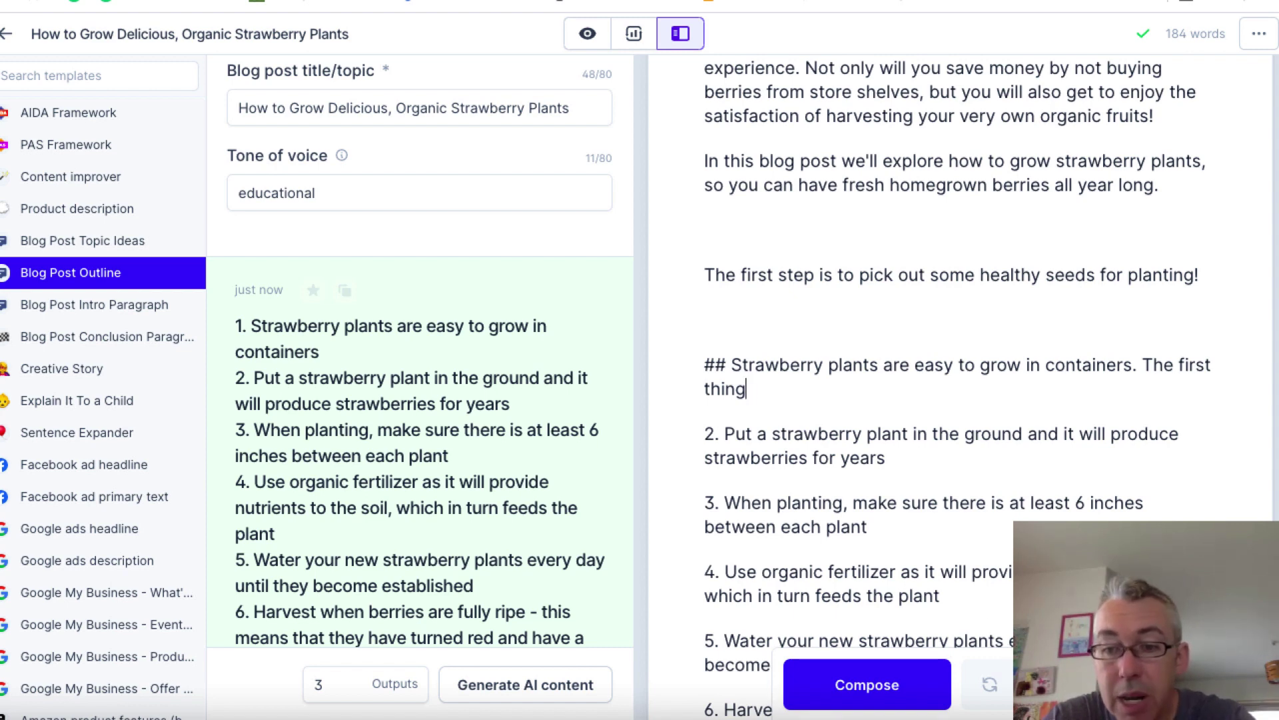
left_click(874, 673)
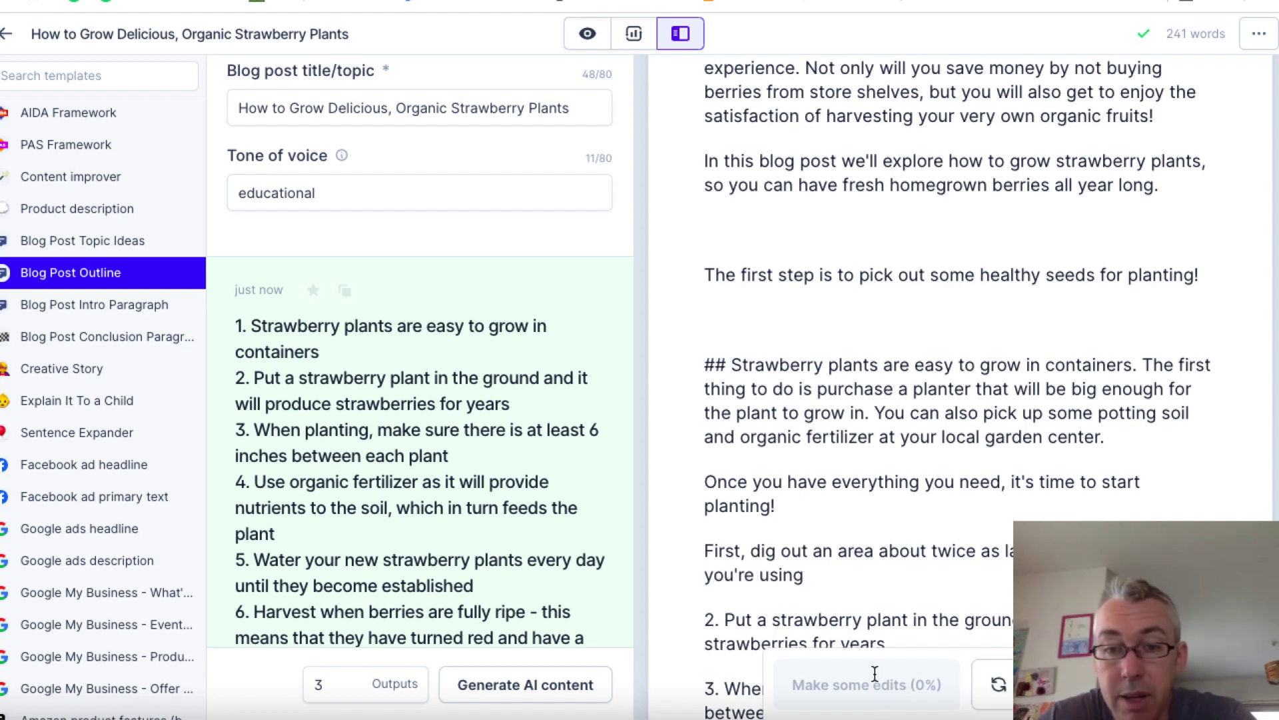
- Add ". Once that is done," after "the container you're using" and compose more text from there
scroll(816, 493, "down", 1)
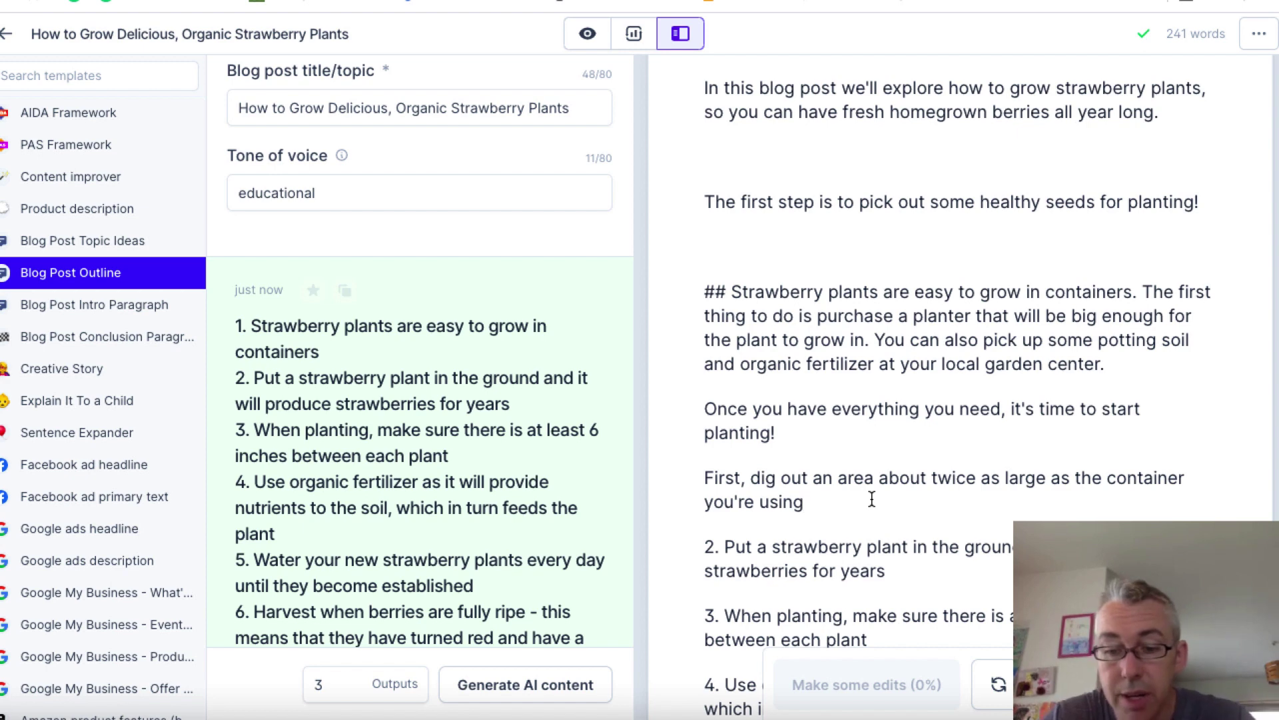
type(". Once th")
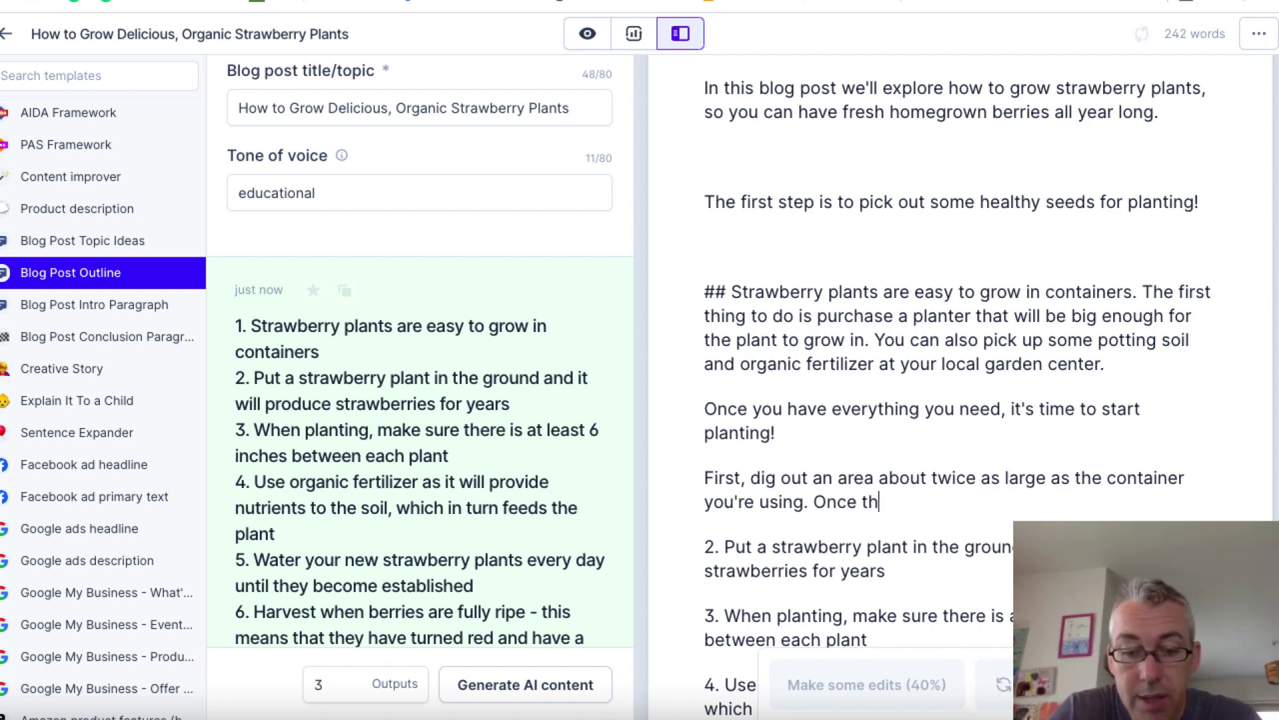
type("at is done,")
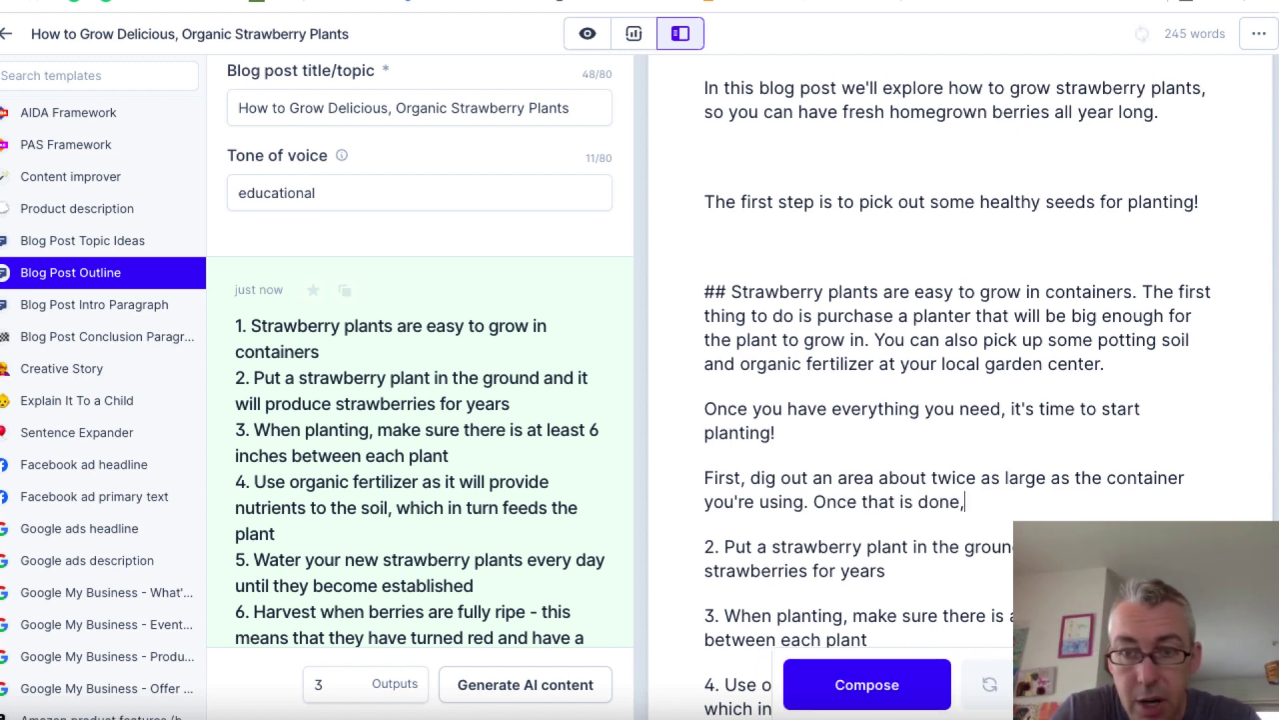
left_click(868, 665)
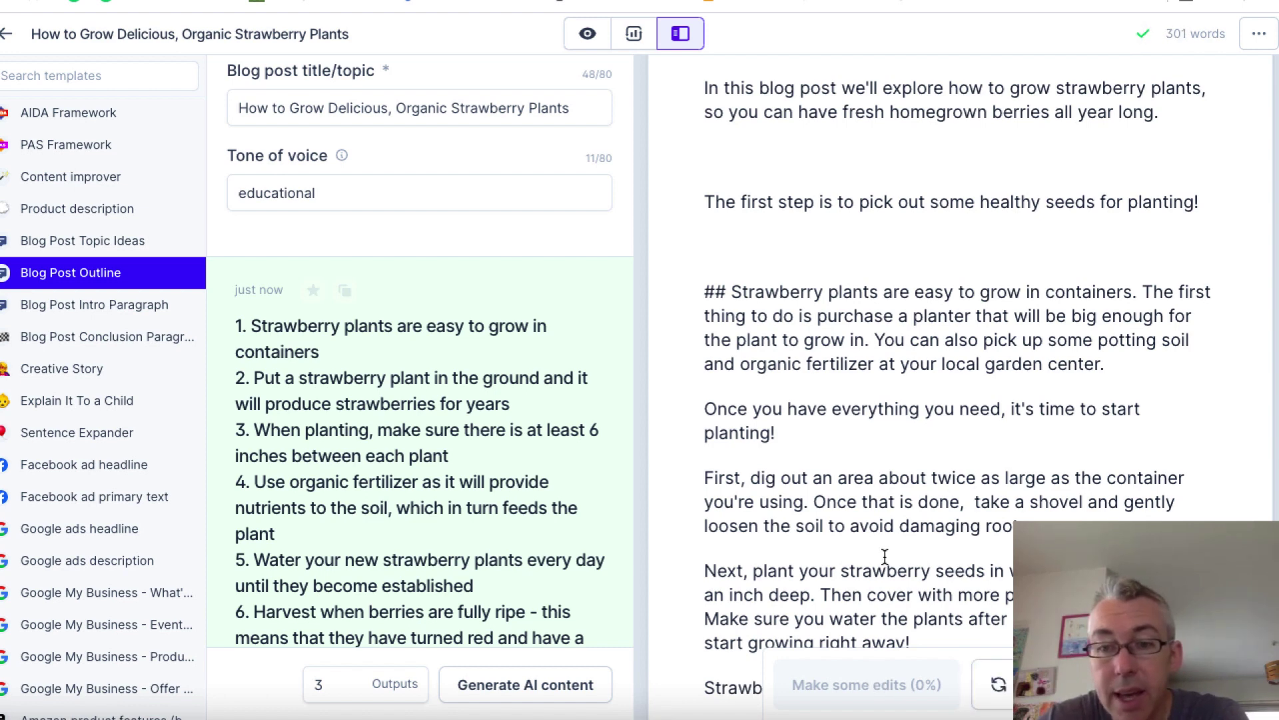
- Extend the six hours of sunlight sentence with "so we recommend that you" and compose more text from there
scroll(886, 547, "down", 2)
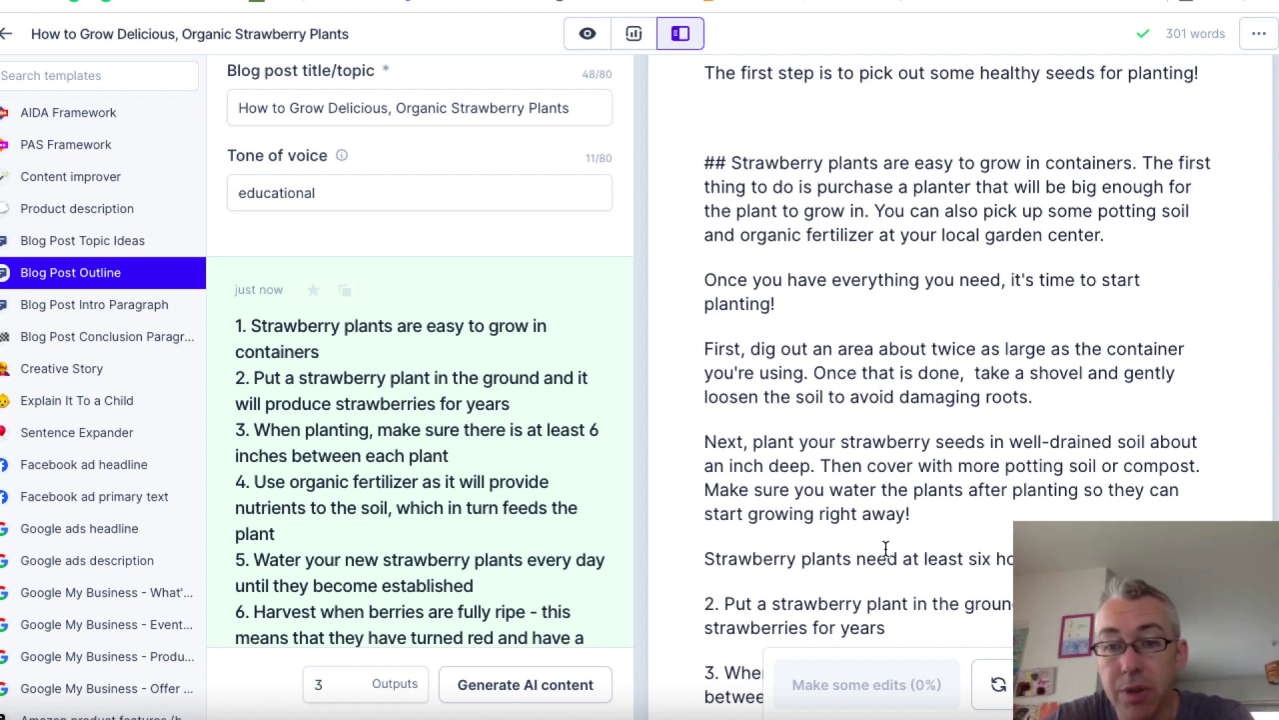
scroll(886, 547, "down", 3)
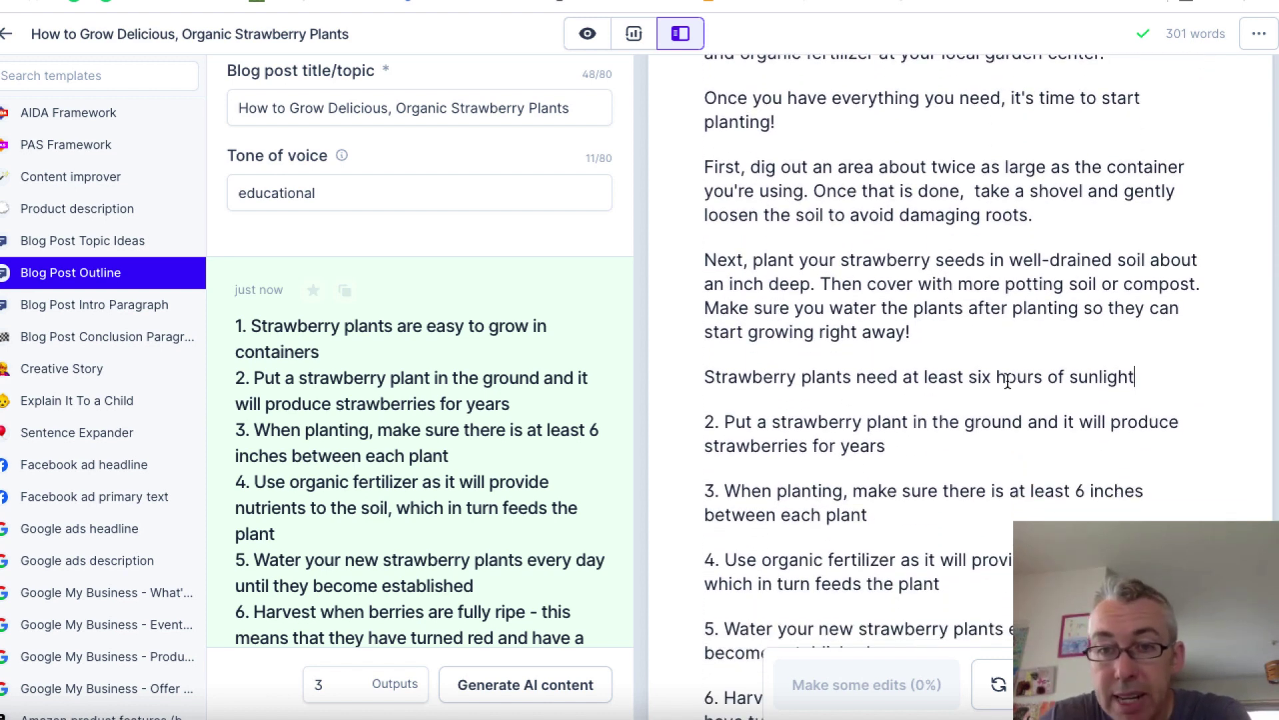
left_click(1138, 378)
type("so we")
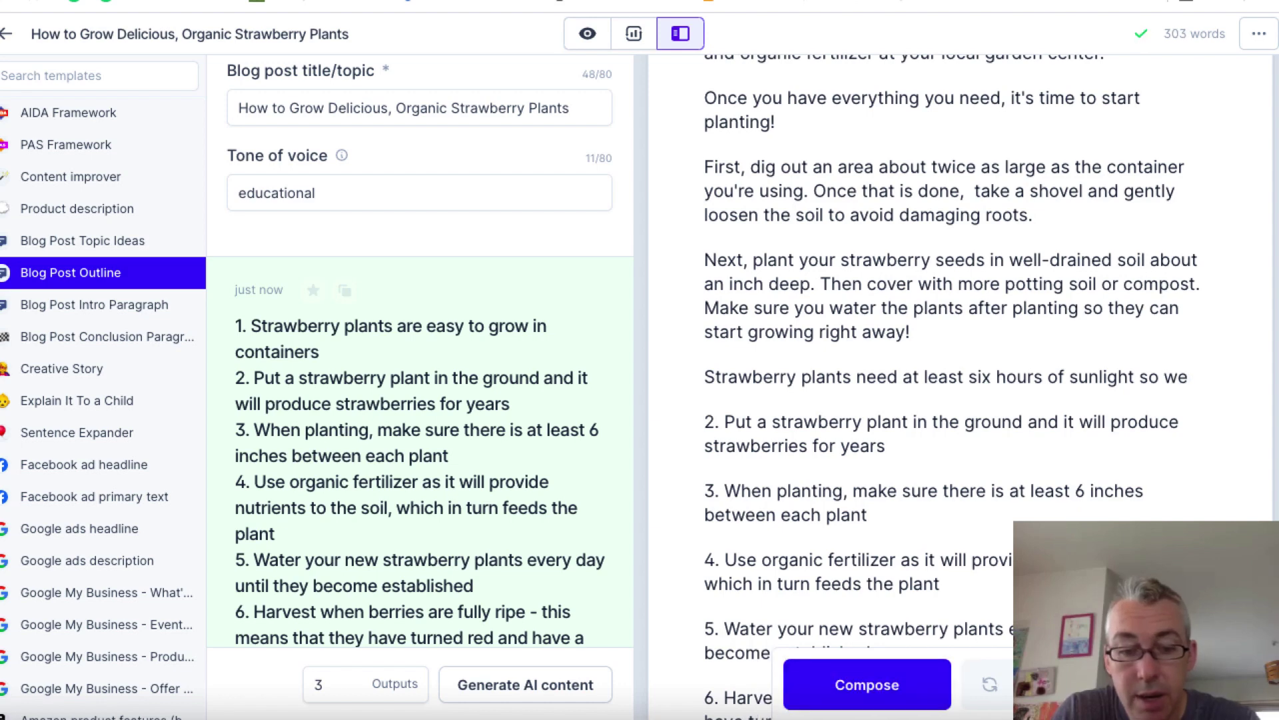
type(" recommend")
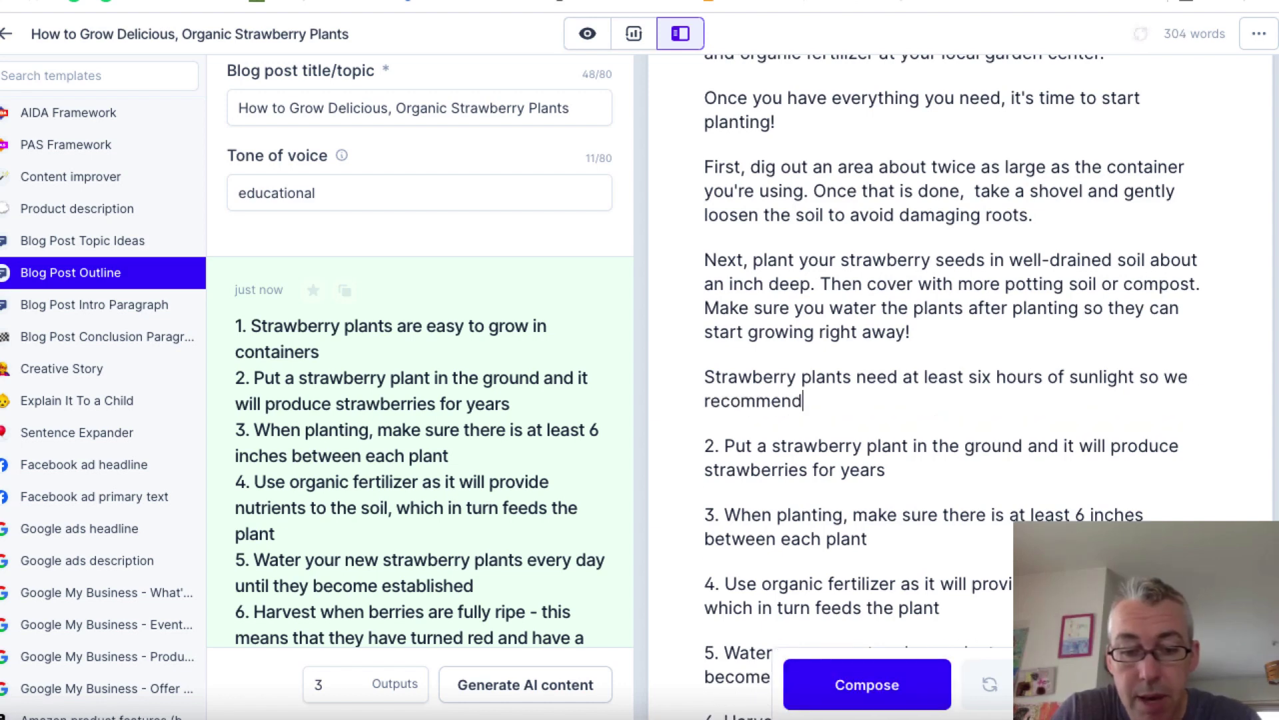
type(" that you")
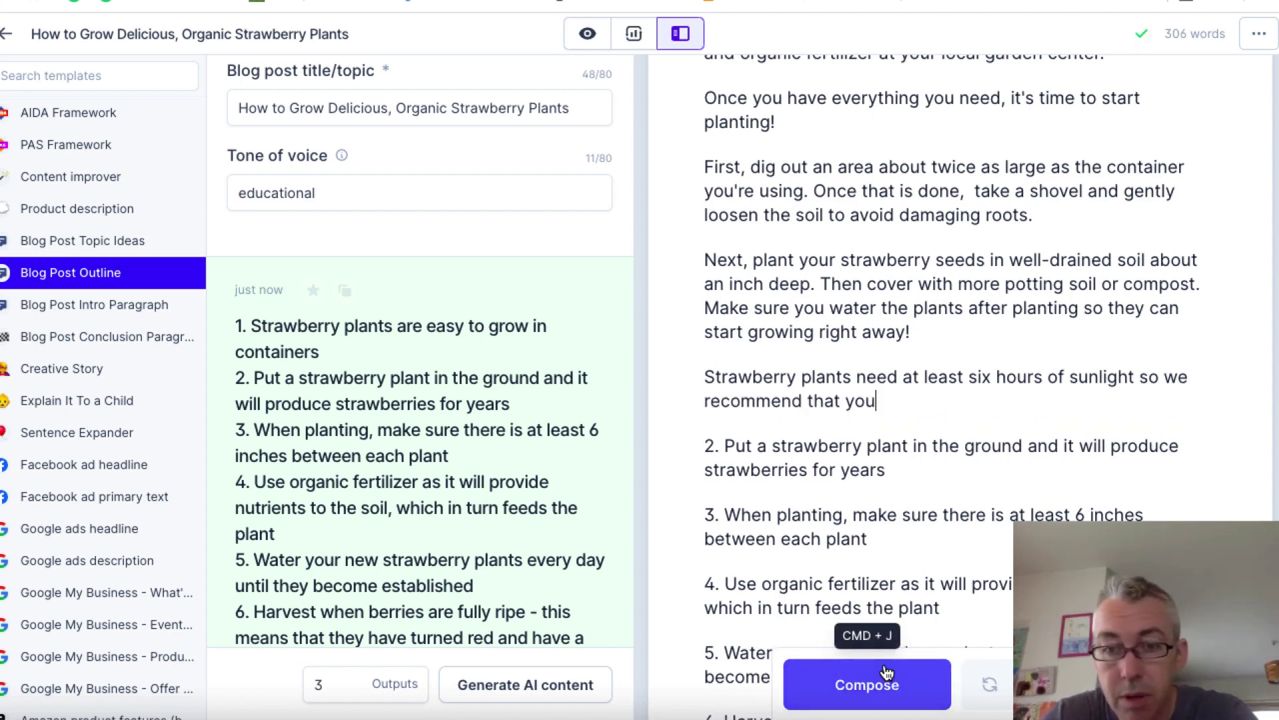
left_click(886, 671)
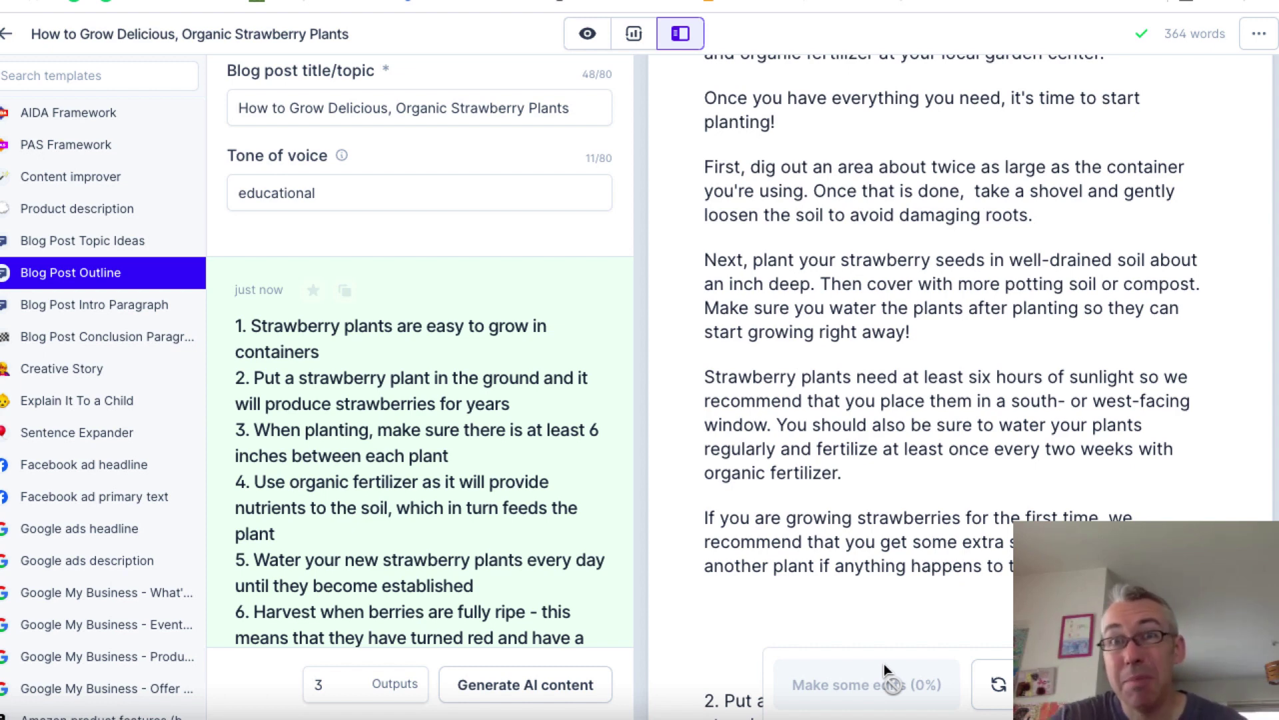
- Remove the blank lines between the composed paragraph about extra seeds and outline item 2
scroll(935, 499, "down", 1)
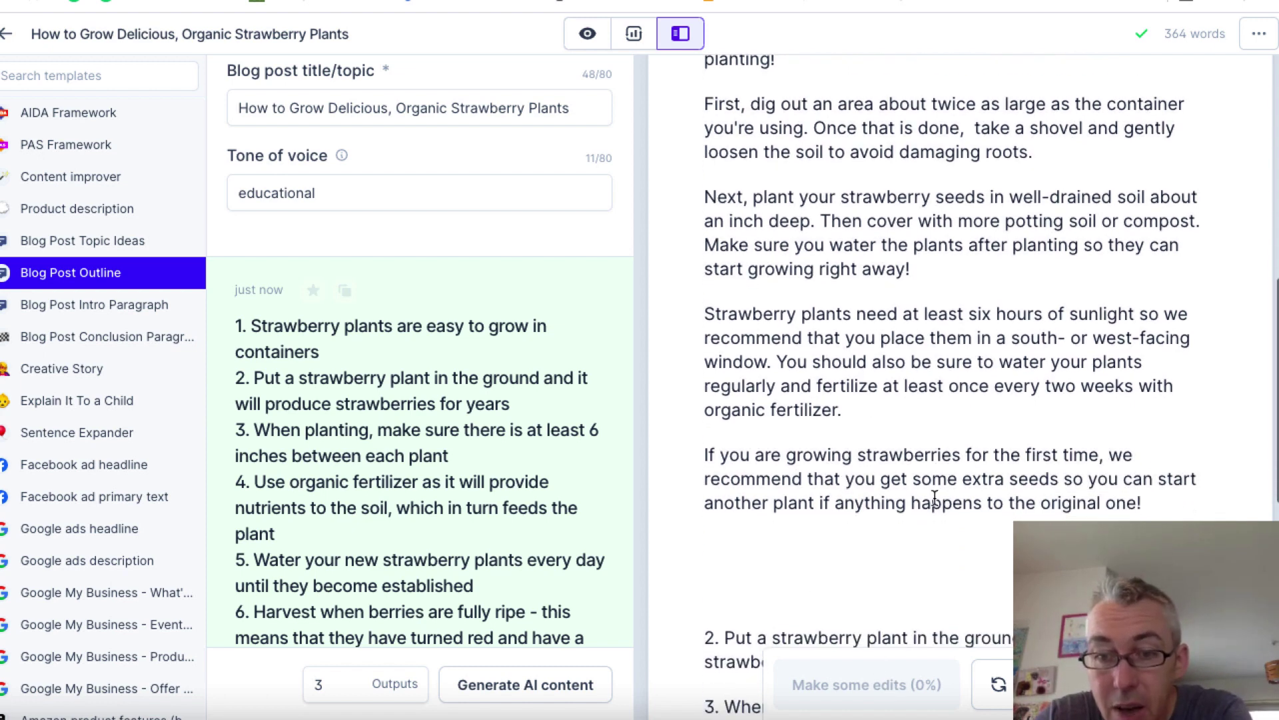
scroll(935, 498, "down", 2)
left_click(1055, 504)
key("BackSpace")
key("BackSpace")
key("BackSpace")
key("BackSpace")
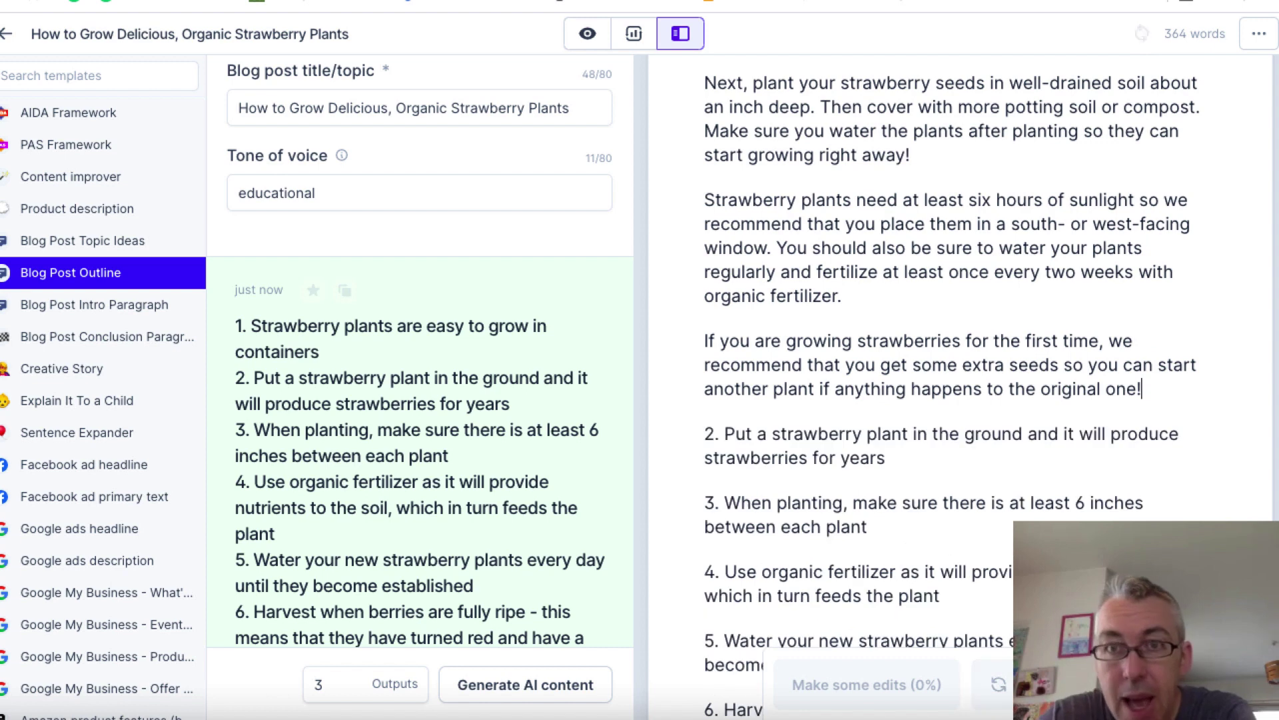
scroll(833, 438, "up", 3)
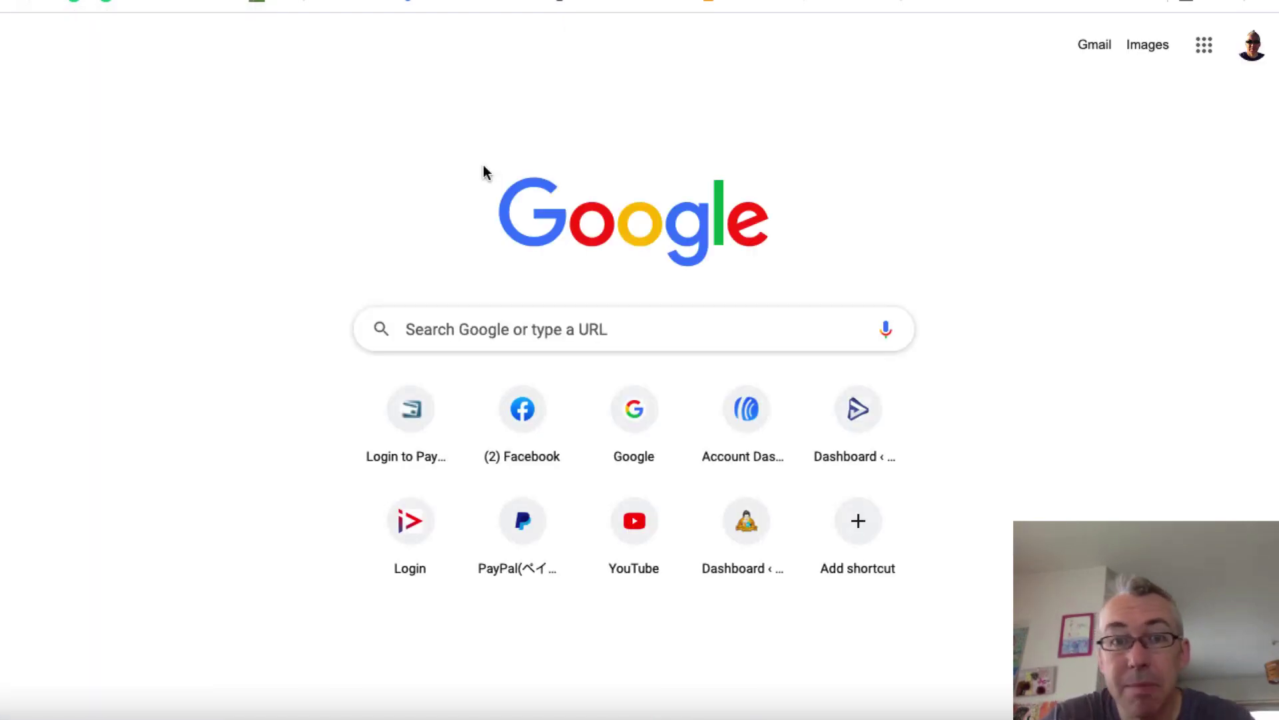
- Switch to Google and search for "growing organic strawberries"
left_click(431, 319)
type("g")
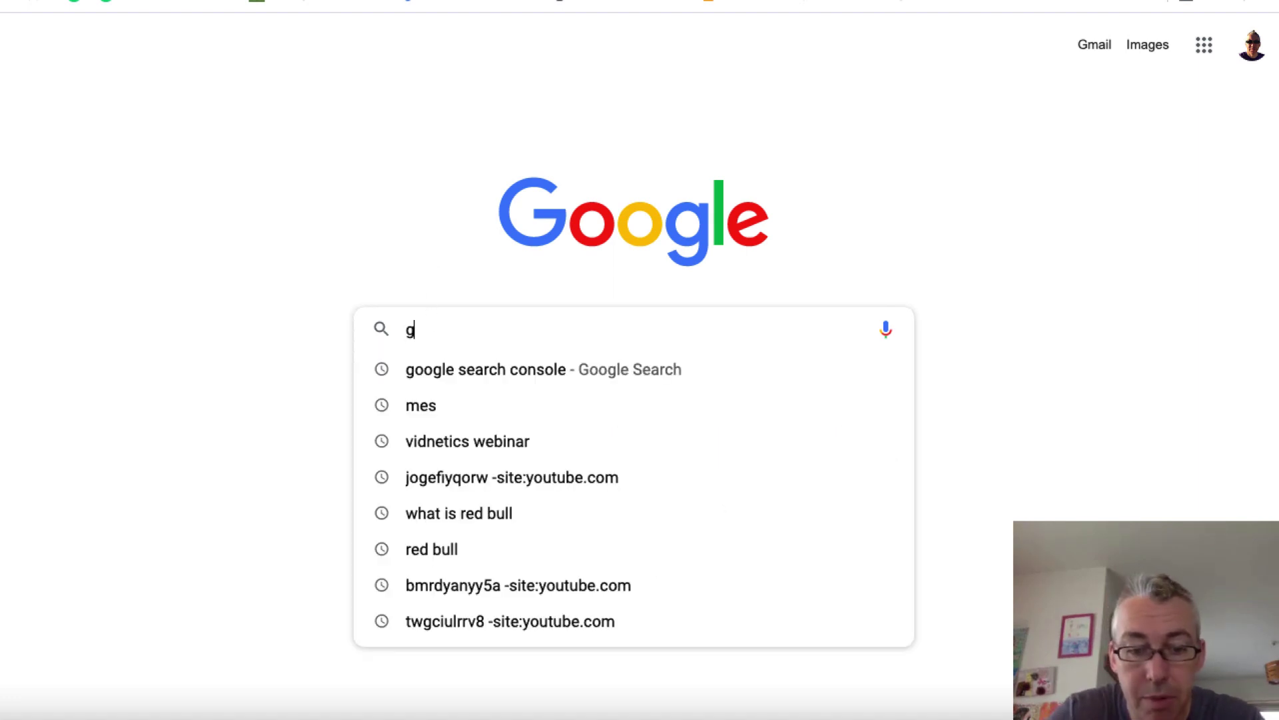
type("rwowi")
key("BackSpace")
key("BackSpace")
key("BackSpace")
key("BackSpace")
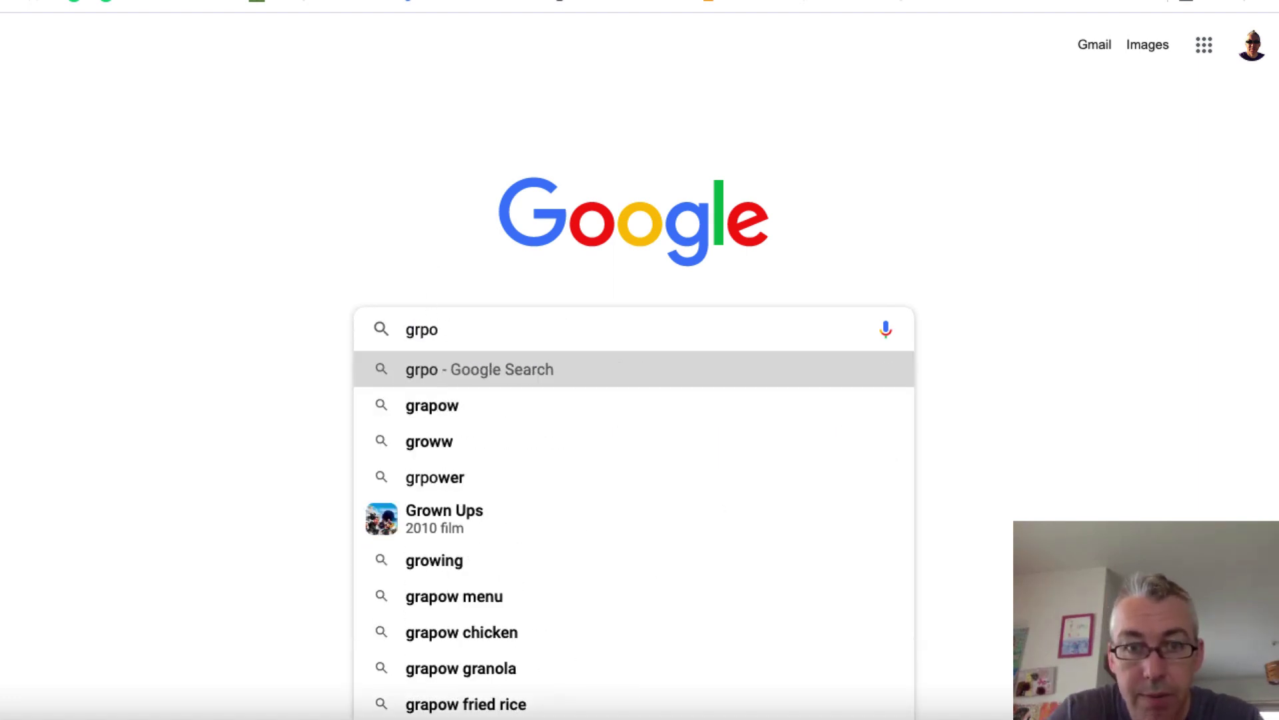
type("owing organic s")
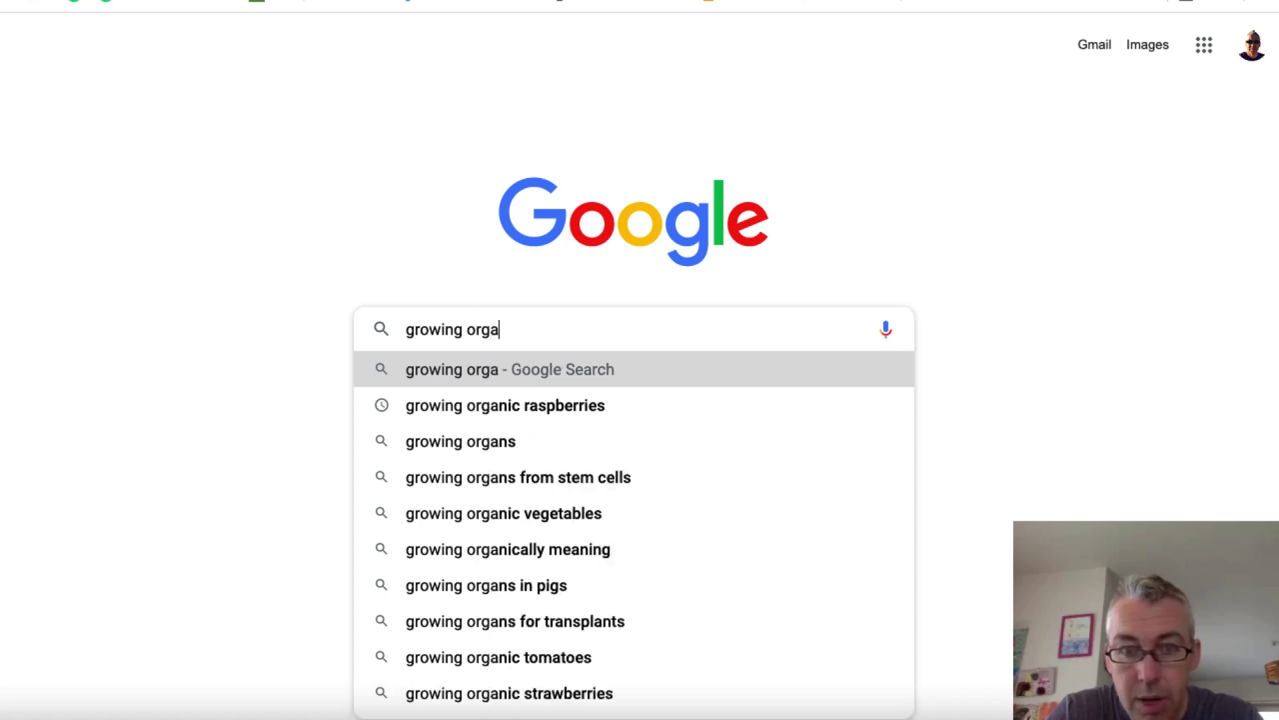
left_click(545, 398)
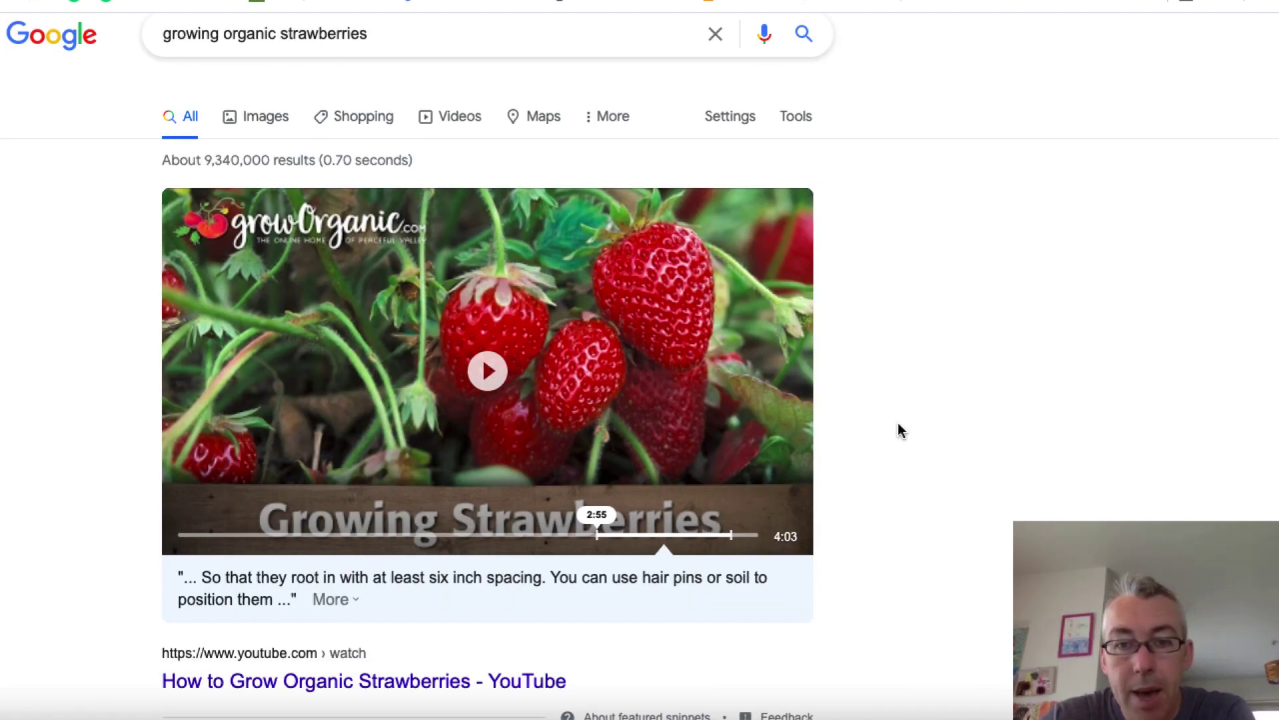
- Expand and collapse several "People also ask" questions in the search results to load more related questions
scroll(920, 438, "down", 10)
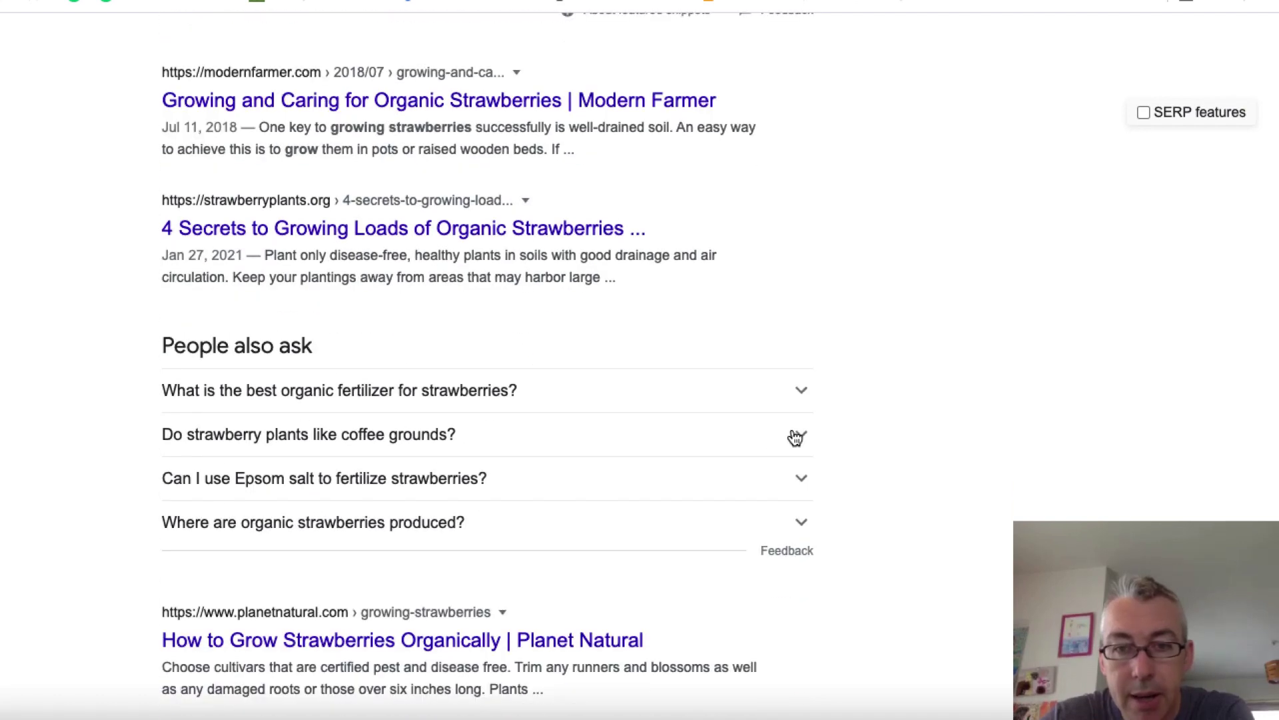
left_click(804, 437)
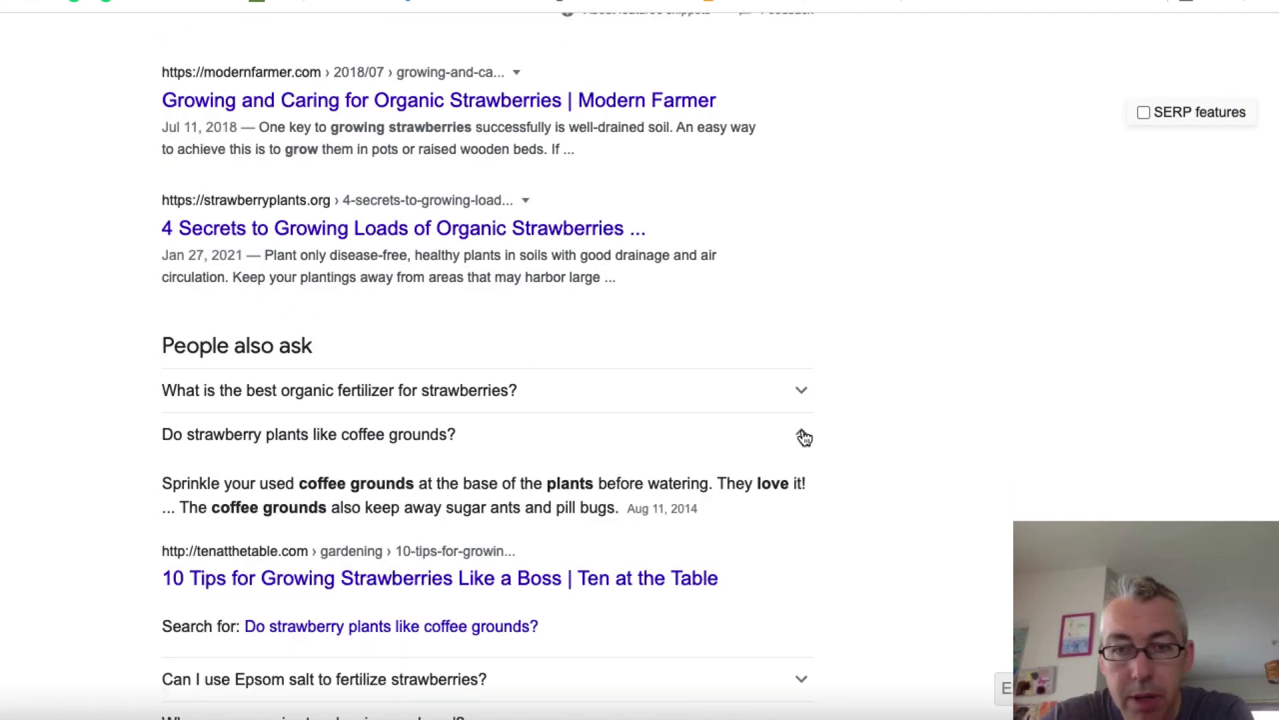
left_click(803, 437)
left_click(803, 394)
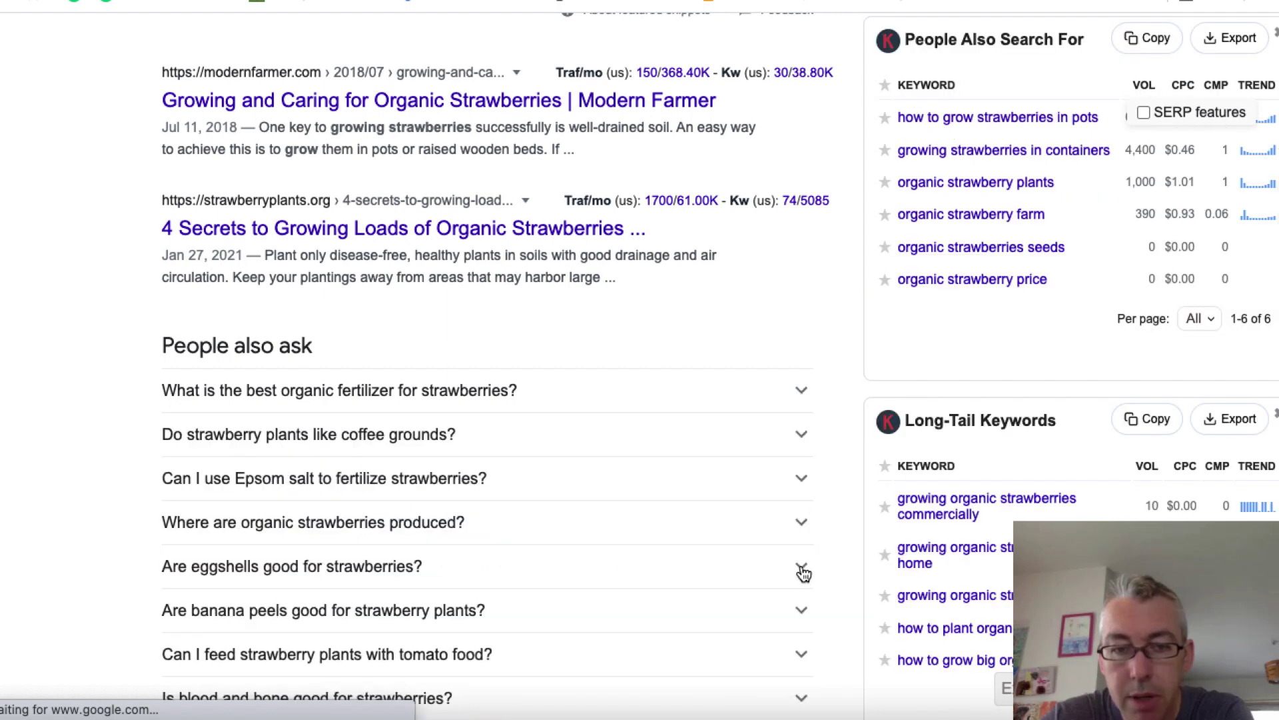
left_click(803, 572)
left_click(803, 574)
scroll(804, 574, "down", 2)
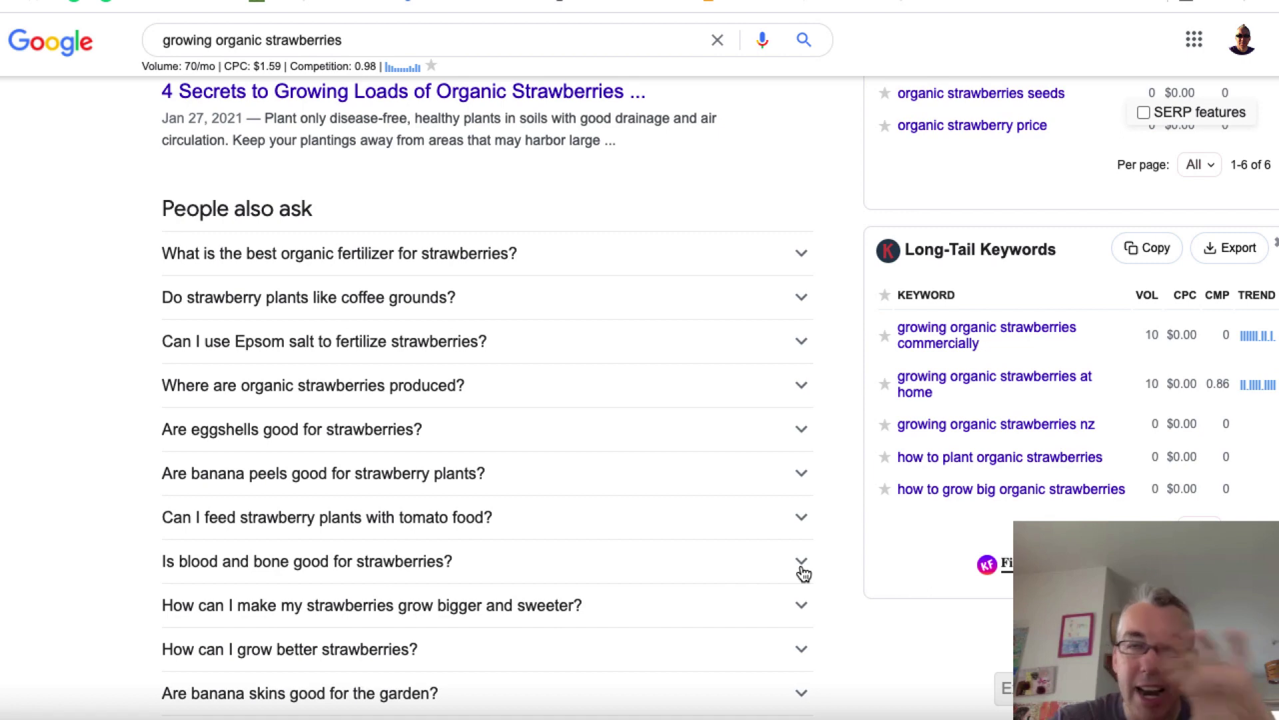
- Copy Google's "Are eggshells good for strawberries?" question into the Jarvis document after outline item 6, prefixed with "##"
left_click(802, 434)
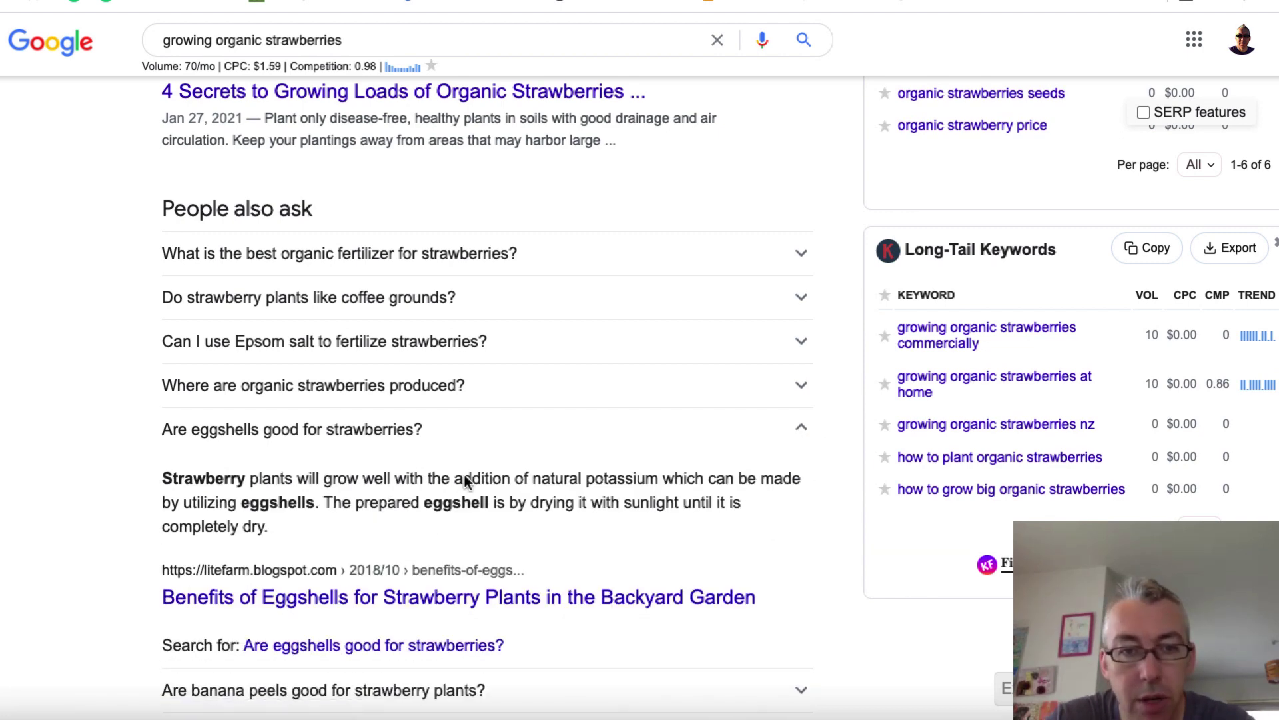
left_click_drag(453, 435, 166, 428)
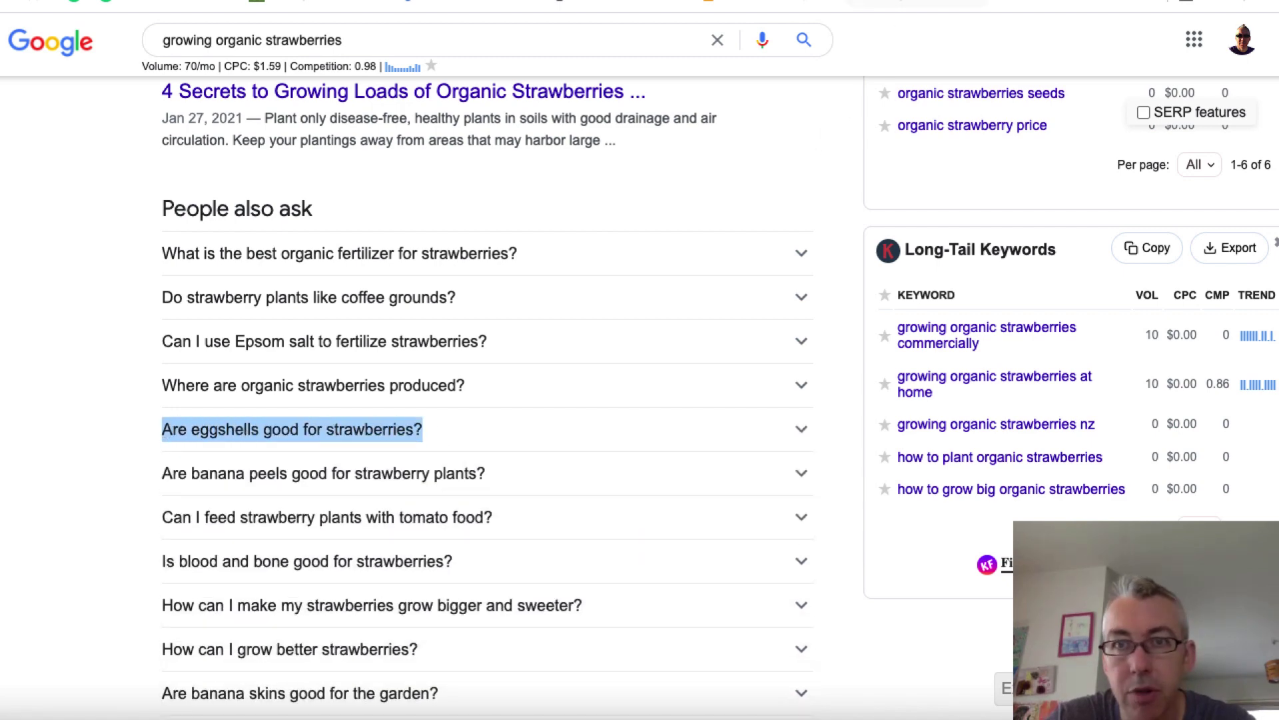
key("ctrl+Tab")
scroll(944, 576, "down", 5)
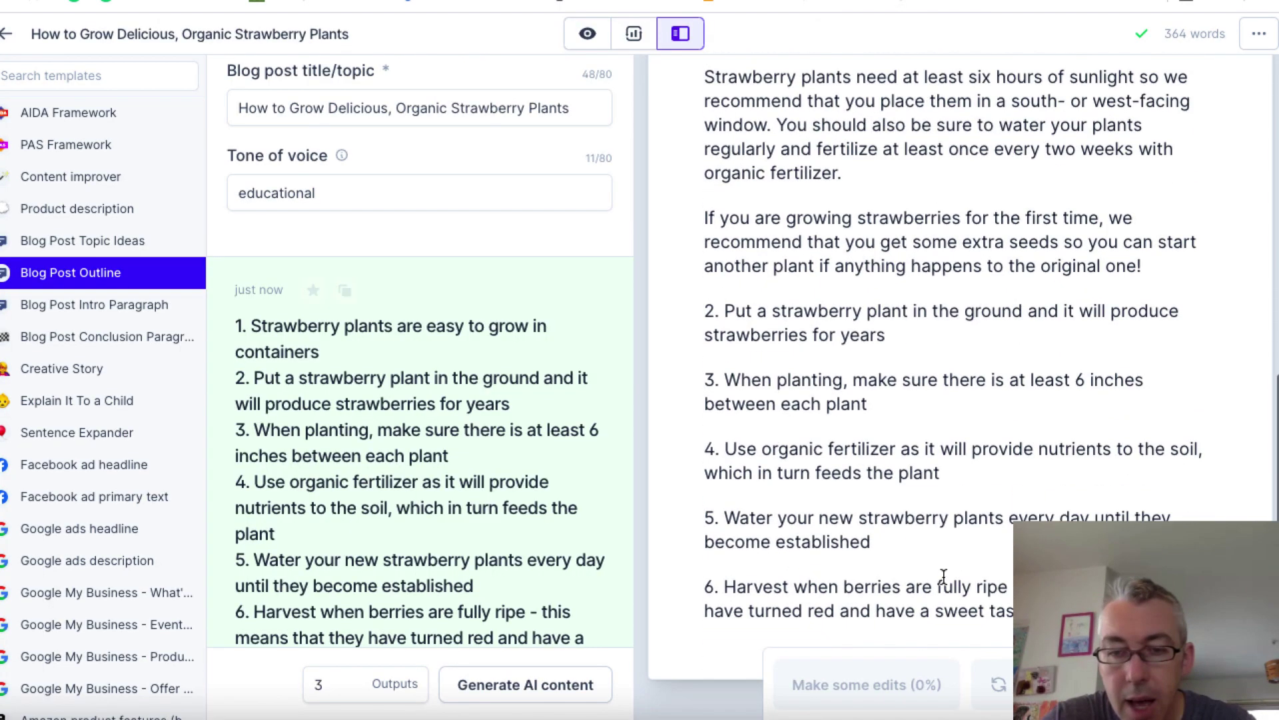
key("Return")
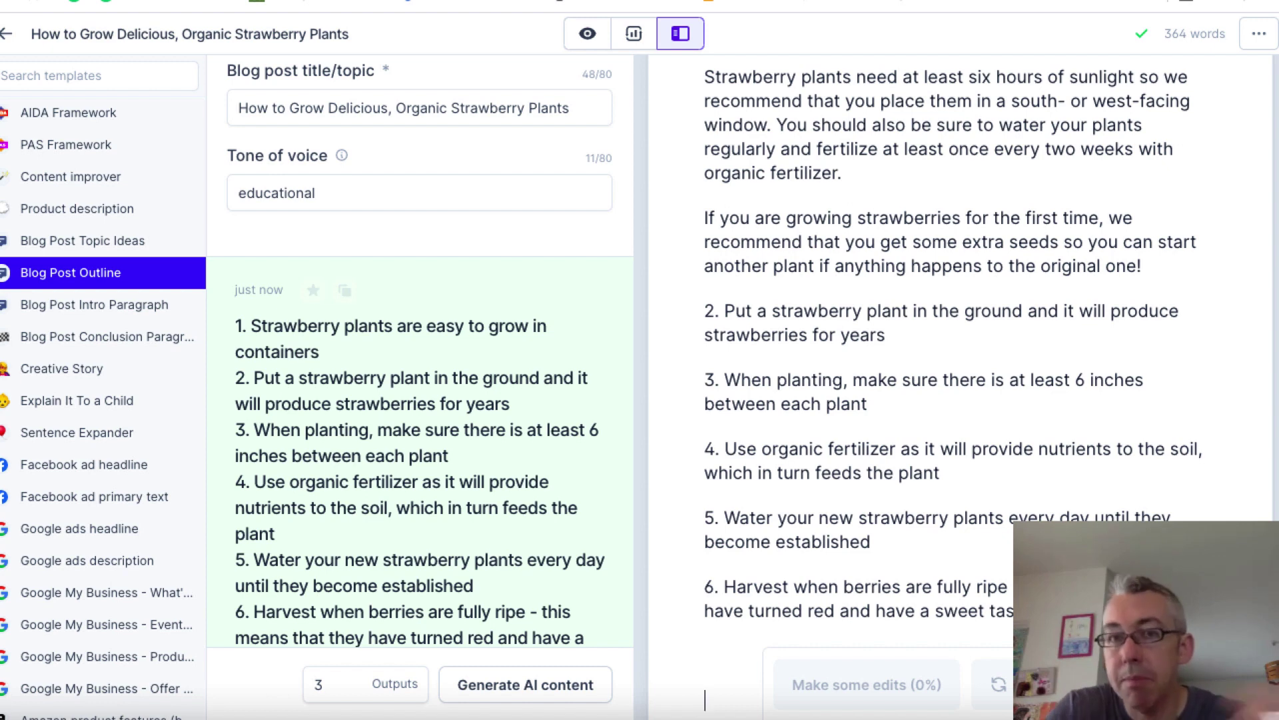
type("##")
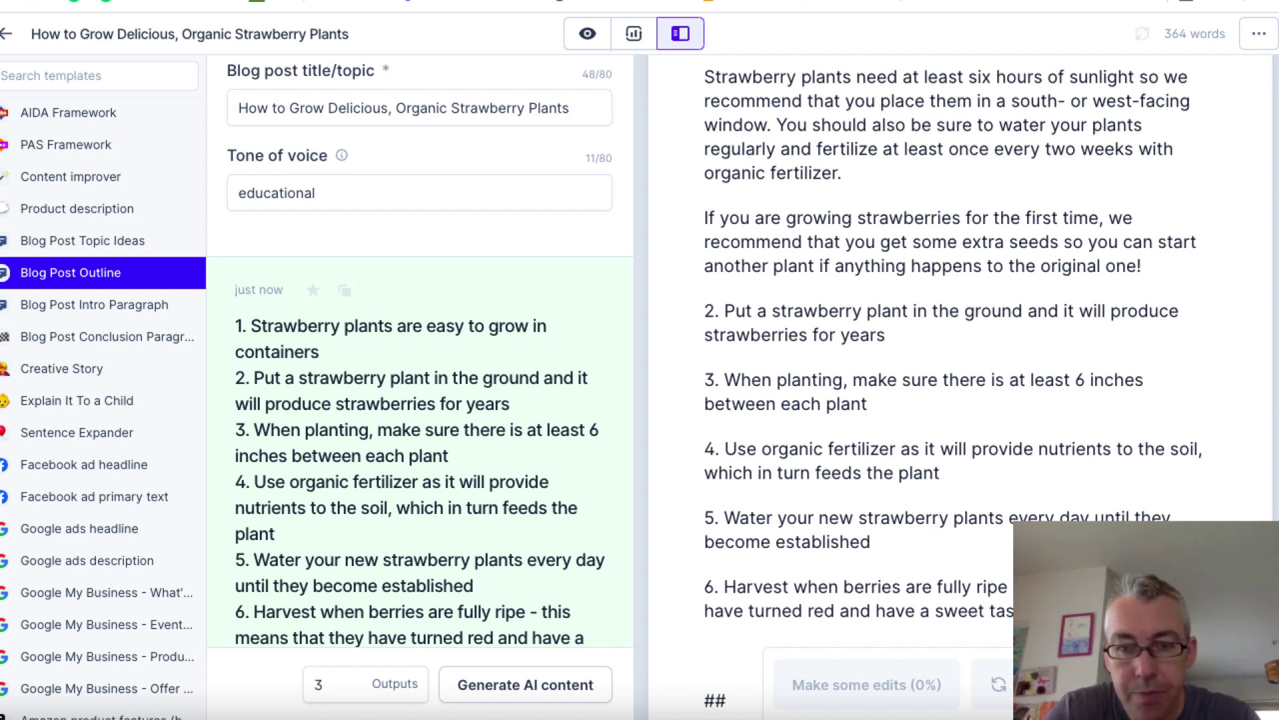
type("Are eggshells good for strawberries")
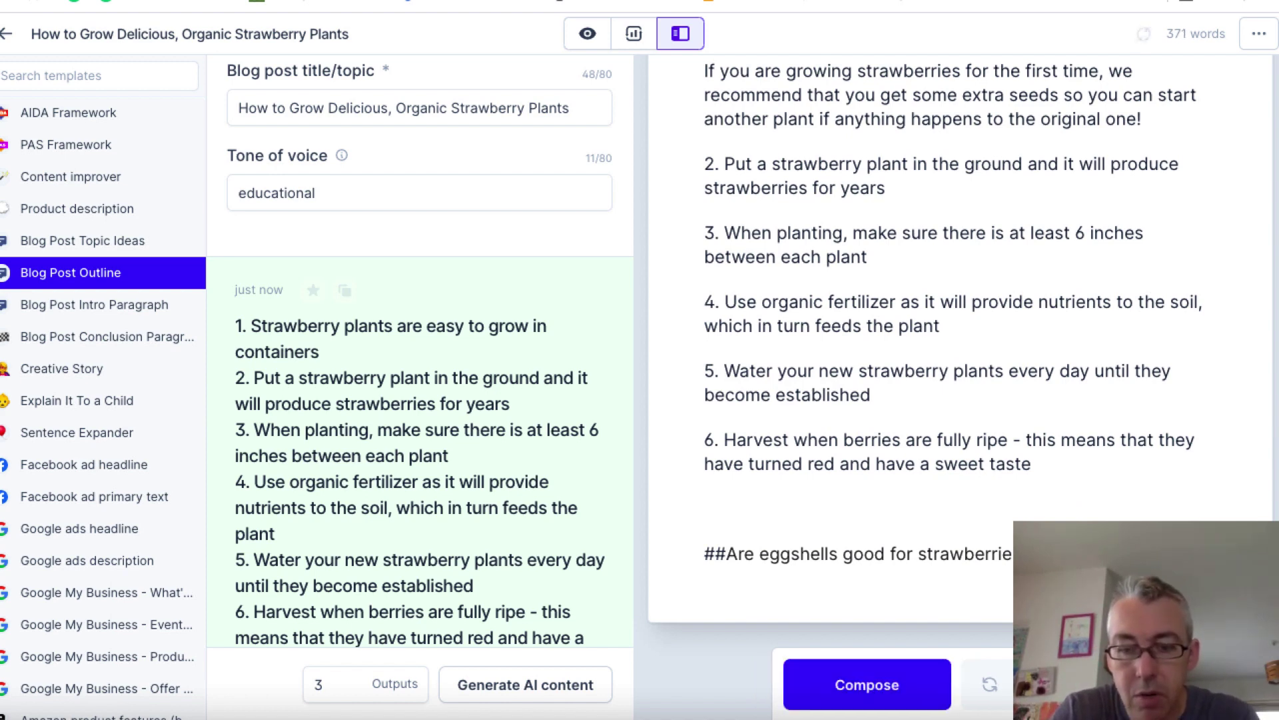
- Continue the eggshells question with "This is something you might have wondered." and compose more text from it
type("might have wo")
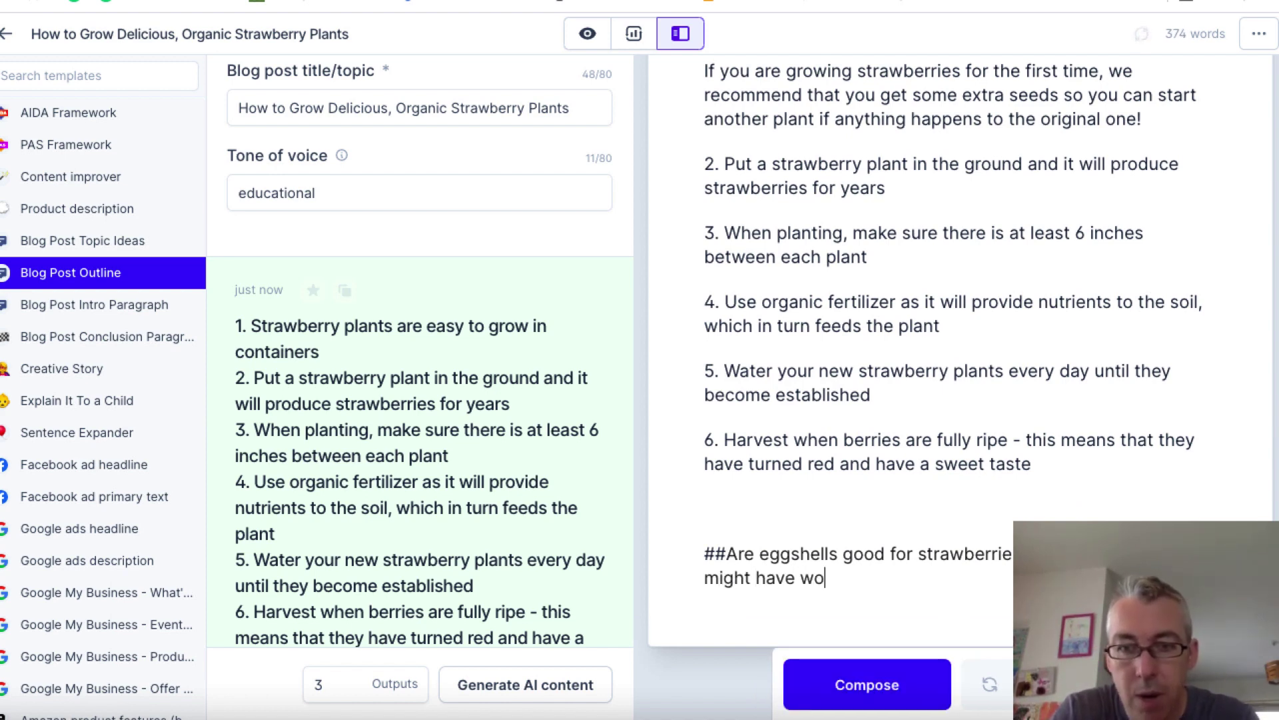
type("ndered.")
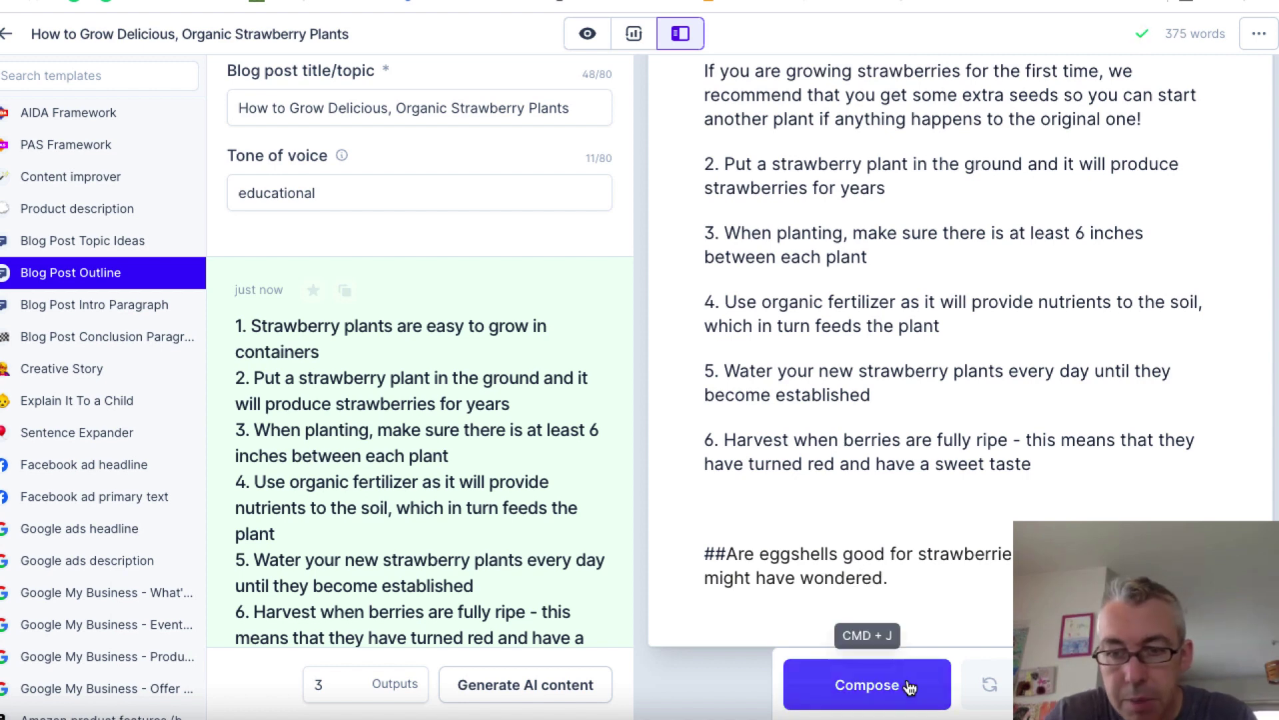
left_click(907, 677)
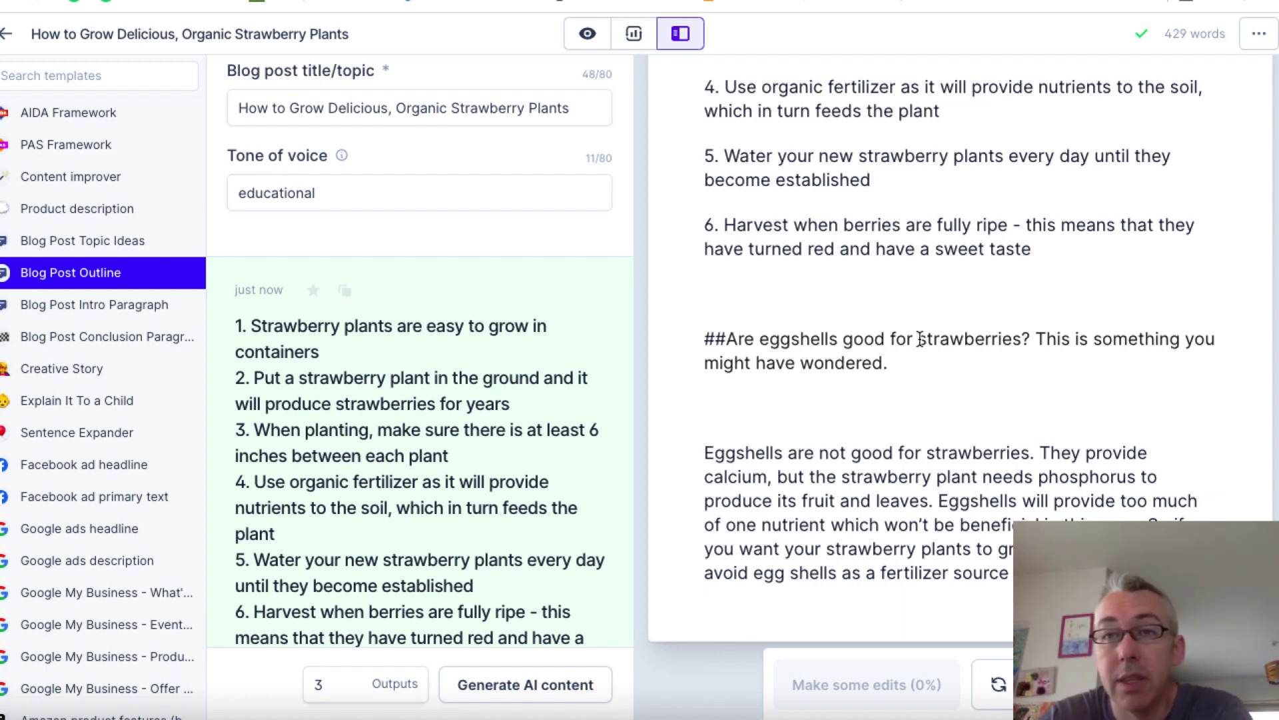
- Switch back to Google and read the answer to the "Are eggshells good for strawberries?" question
left_click(1003, 6)
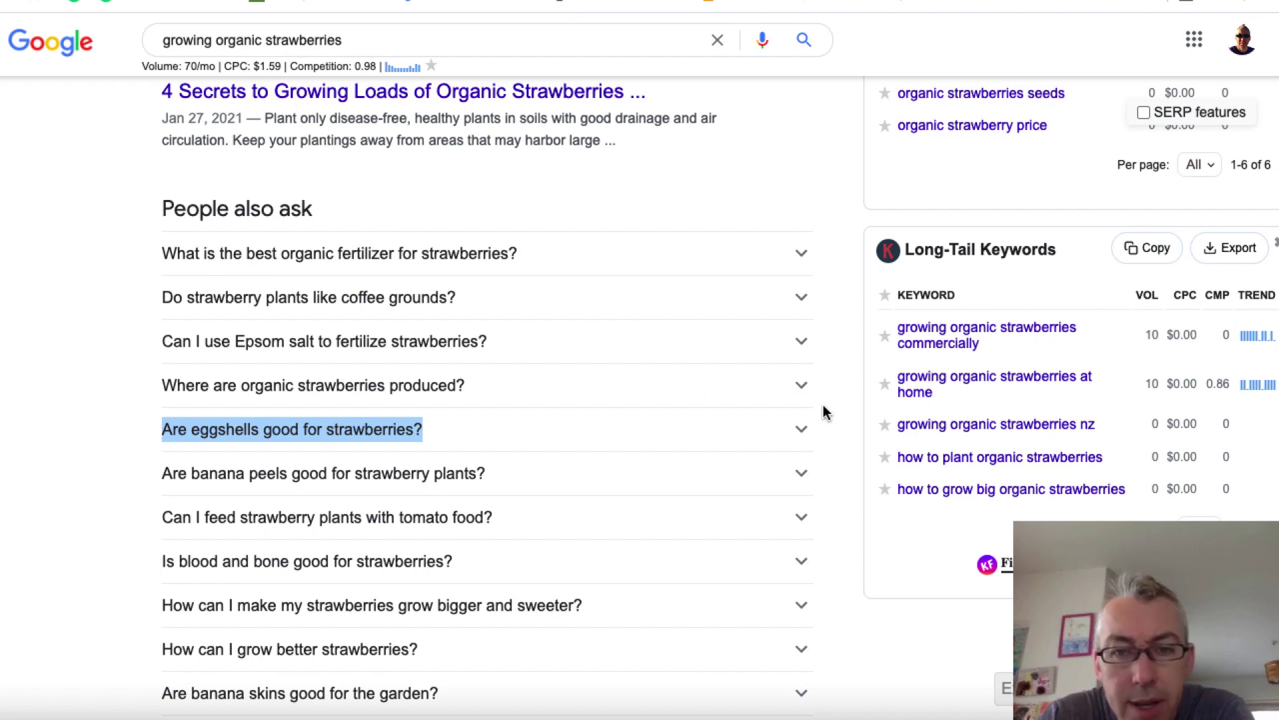
left_click(804, 431)
scroll(805, 434, "down", 1)
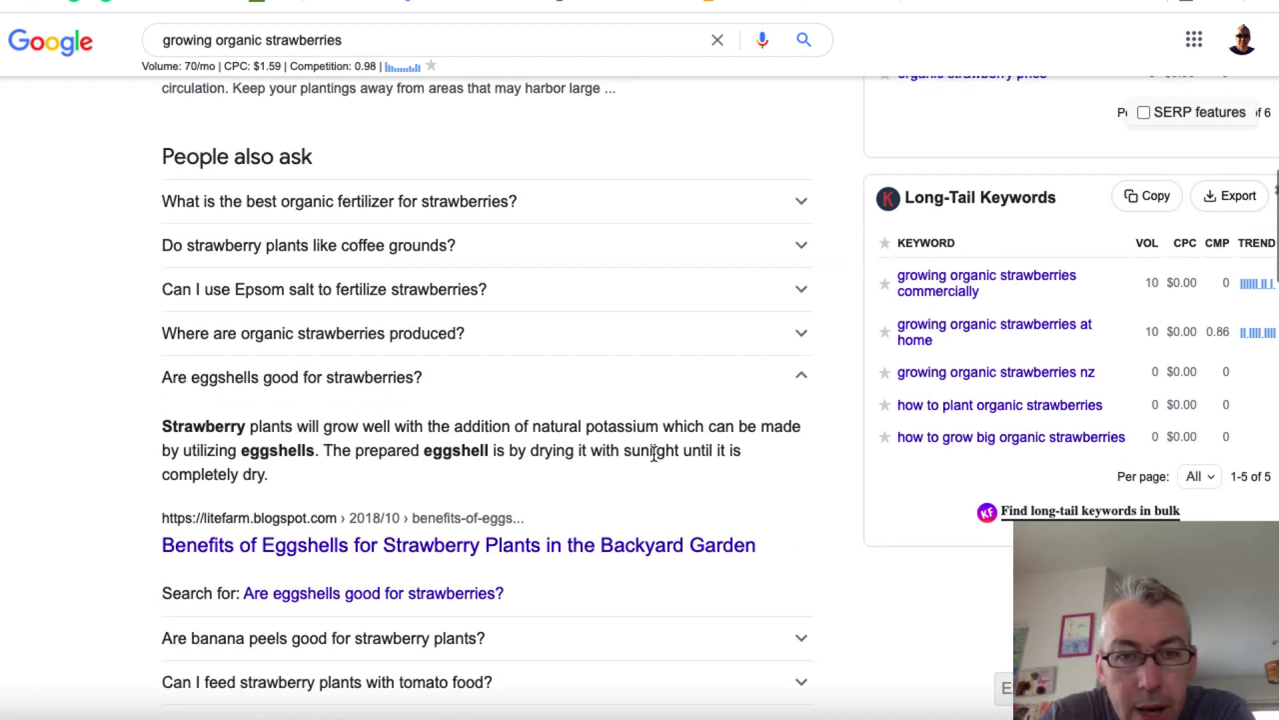
scroll(654, 450, "down", 1)
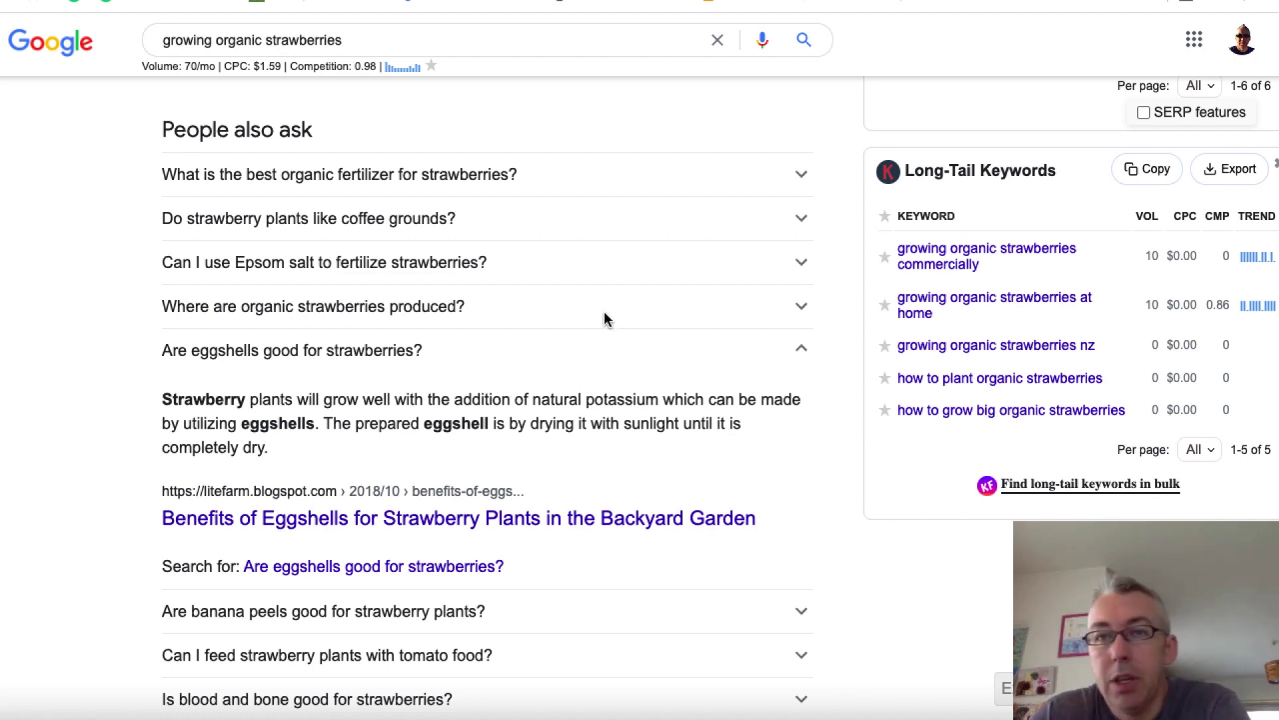
- Switch back to Jarvis and open the Google My Business - What's New Post template
left_click(846, 4)
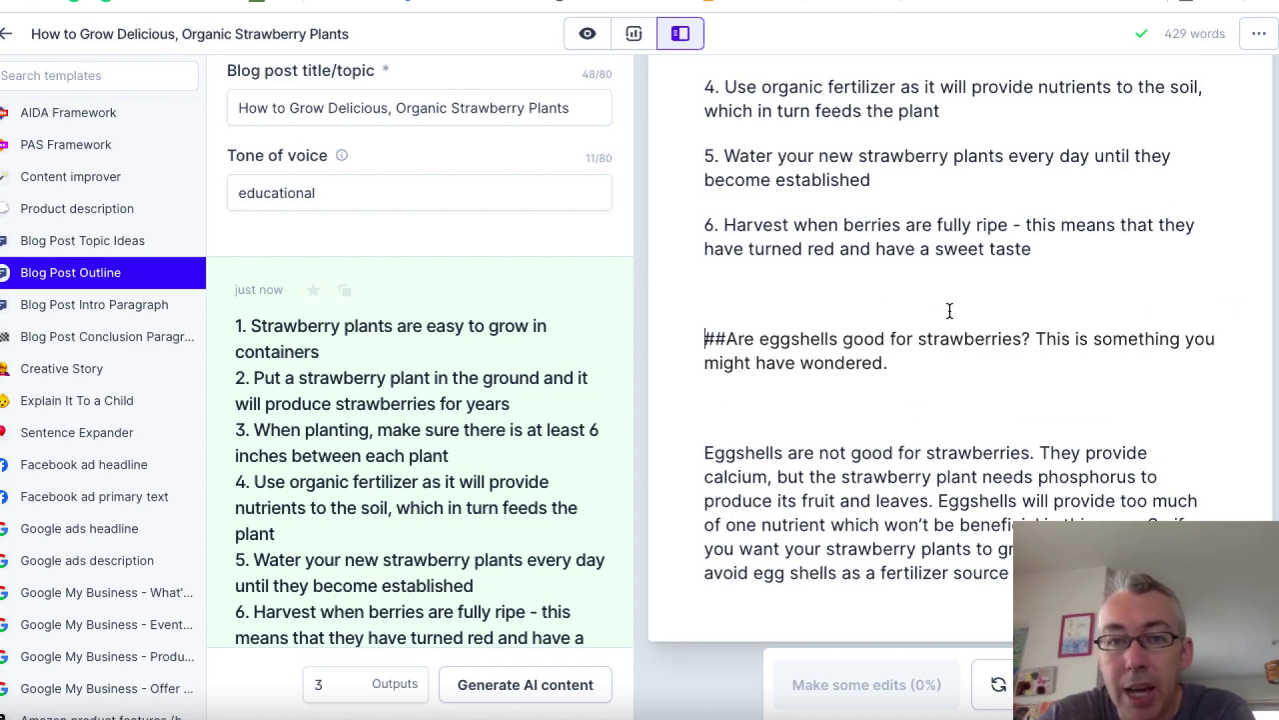
scroll(948, 308, "up", 2)
scroll(949, 311, "up", 2)
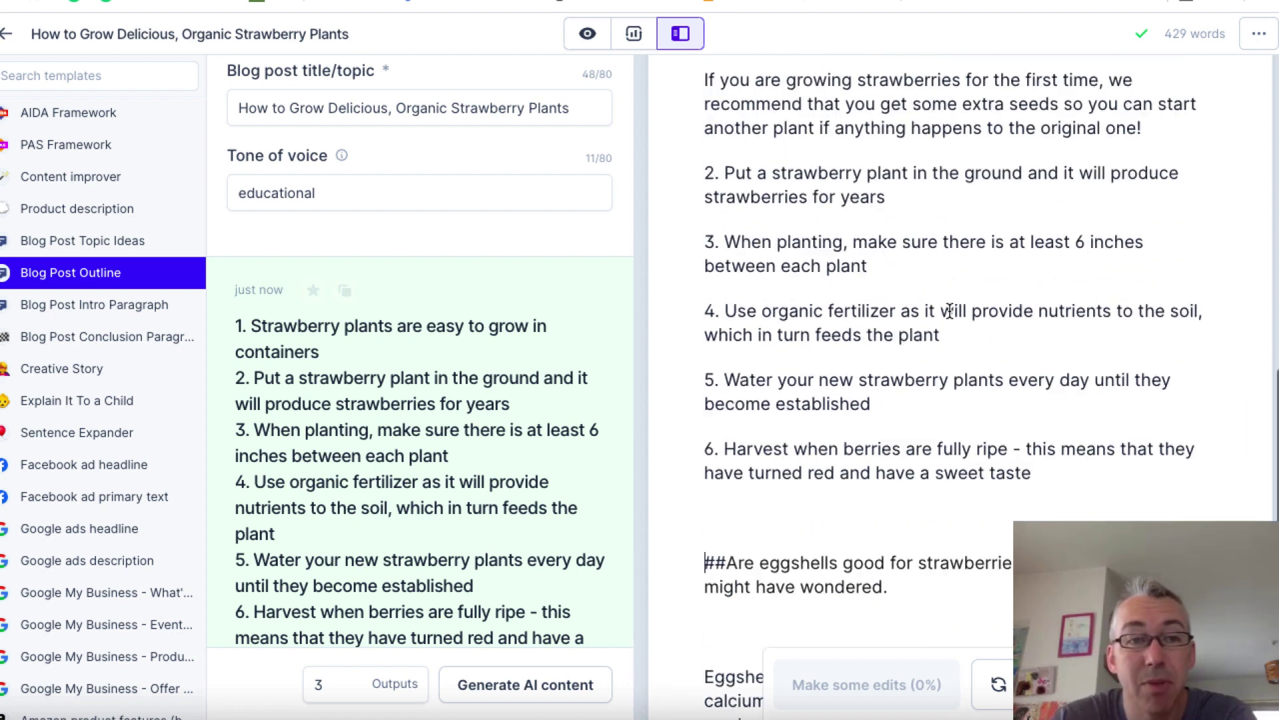
scroll(95, 467, "down", 3)
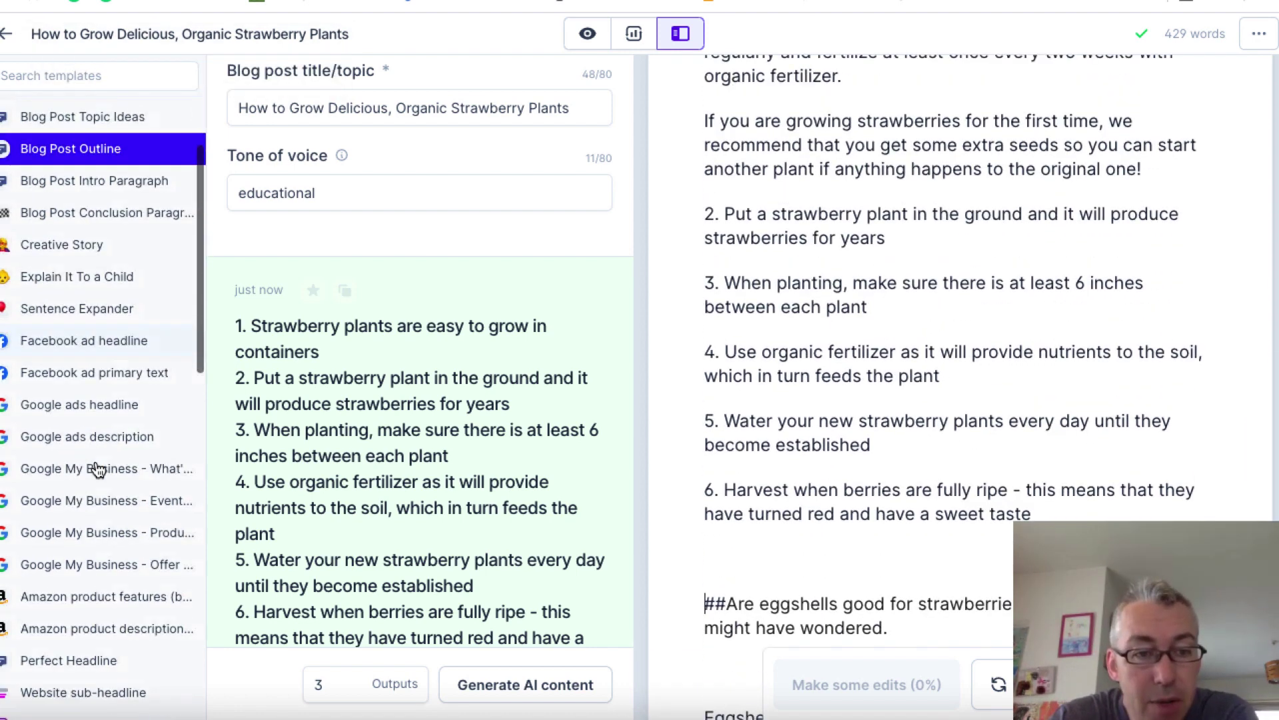
scroll(99, 470, "down", 1)
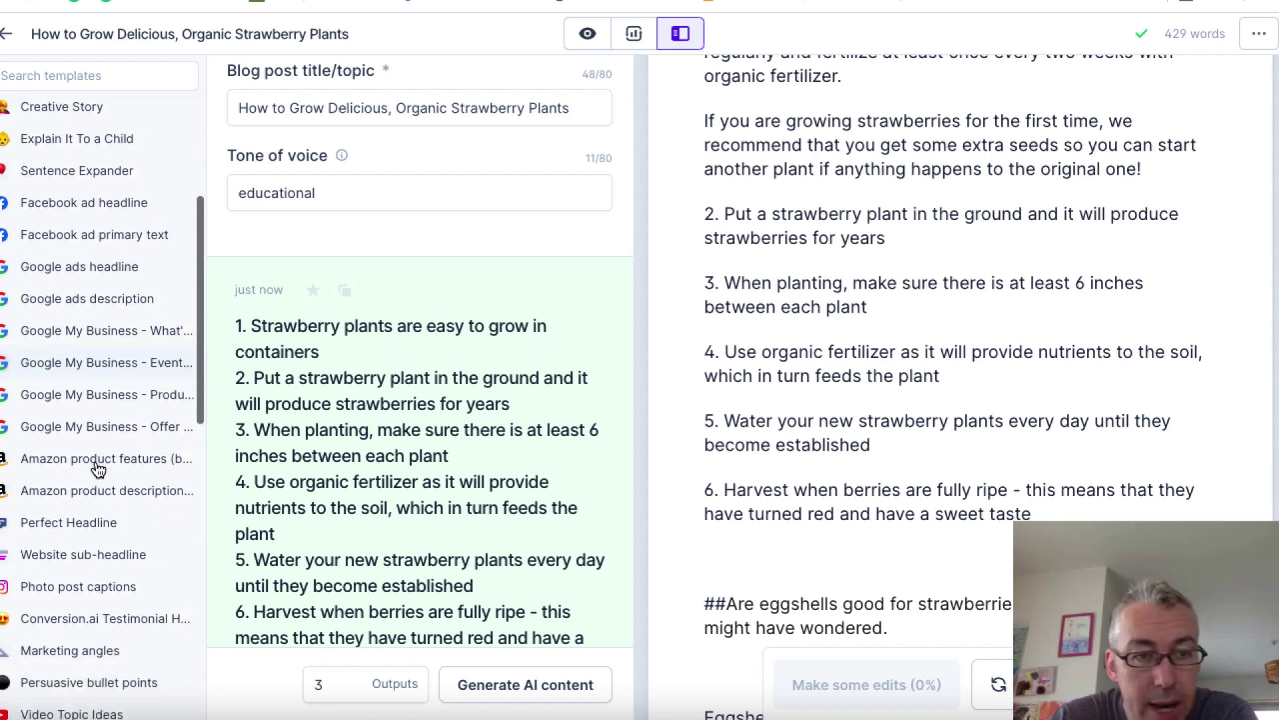
scroll(99, 470, "up", 3)
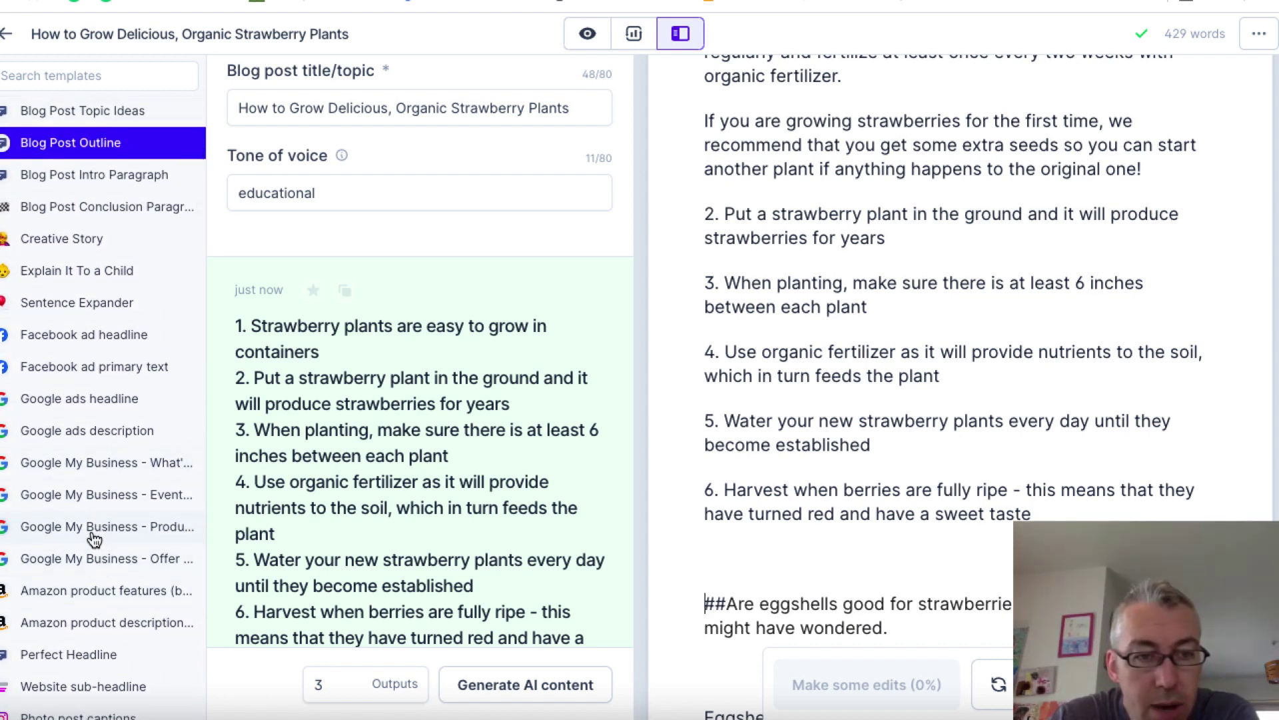
left_click(87, 463)
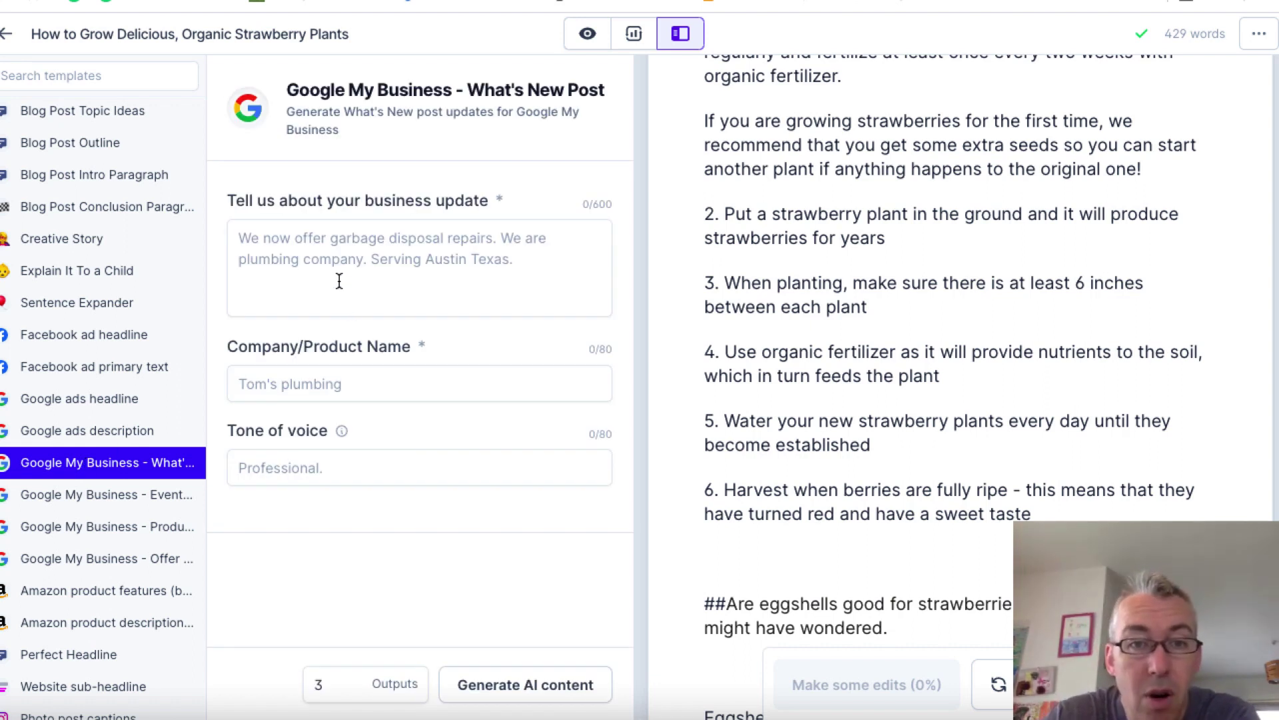
- Describe the business update as "We now offer carpet cleaning in the London area"
left_click(306, 252)
type("We no")
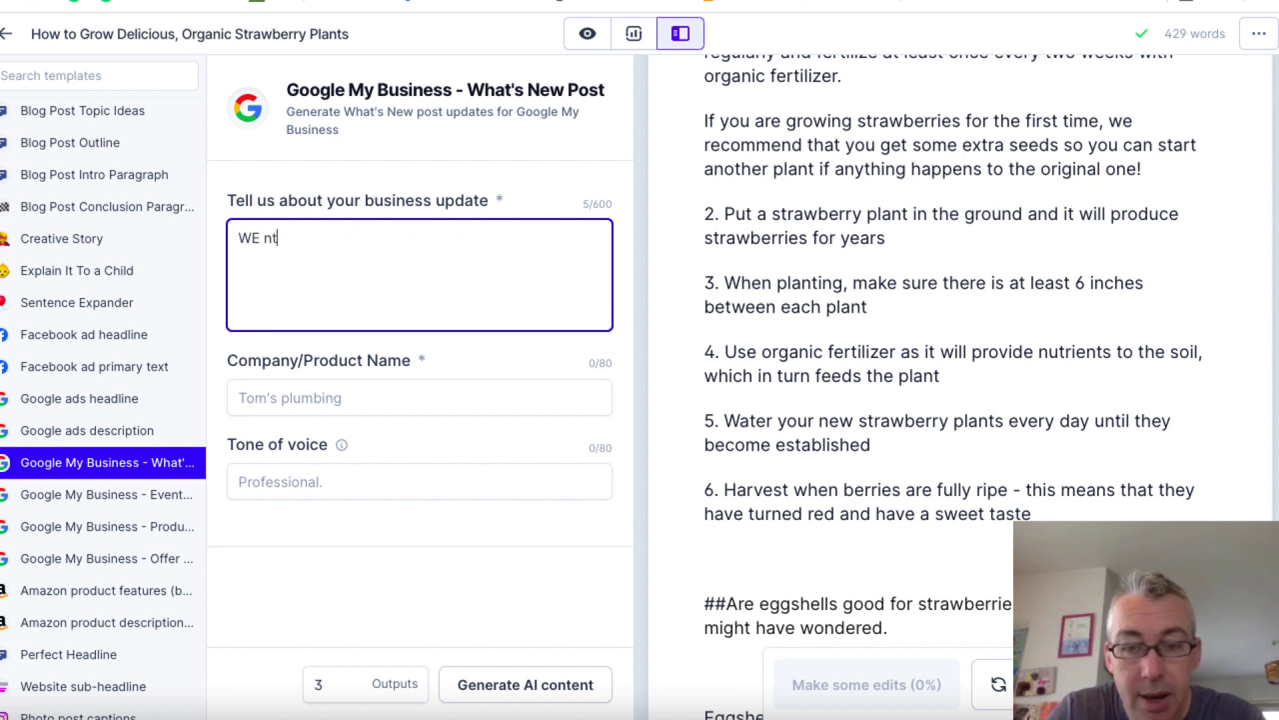
key("BackSpace")
key("BackSpace")
type("now offer")
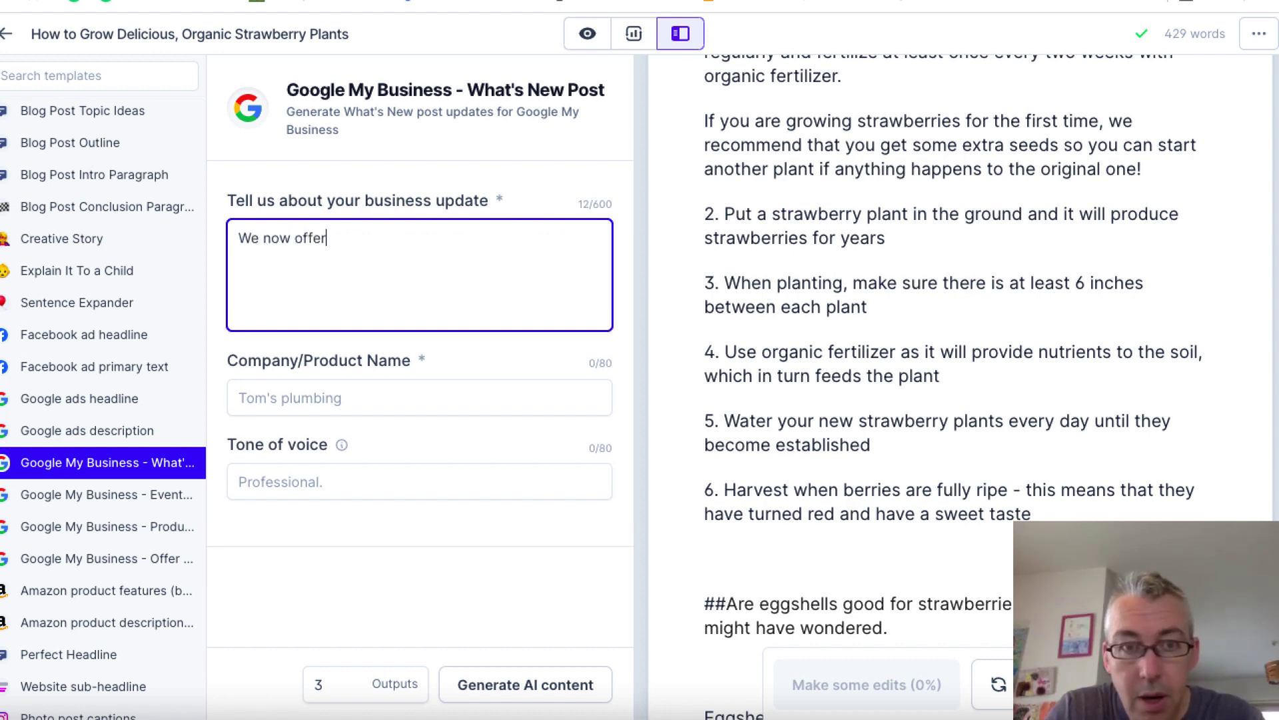
type(" carpet ce")
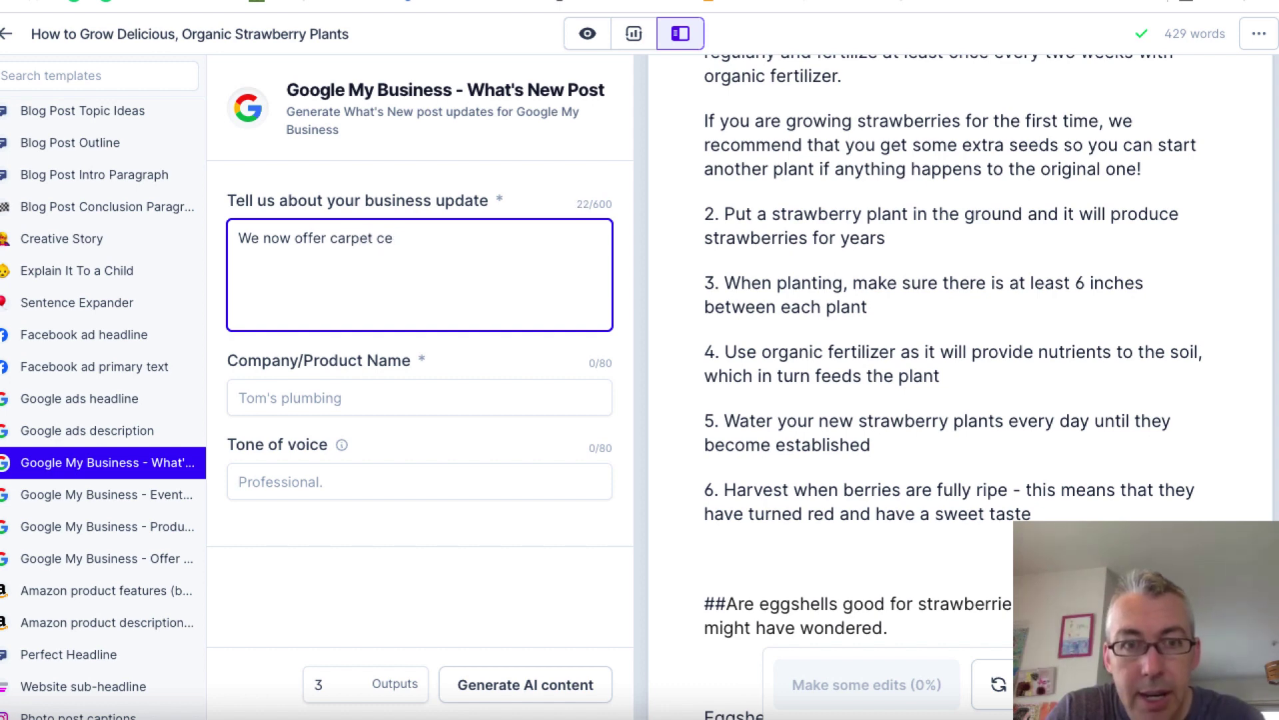
key("BackSpace")
type("leaning ")
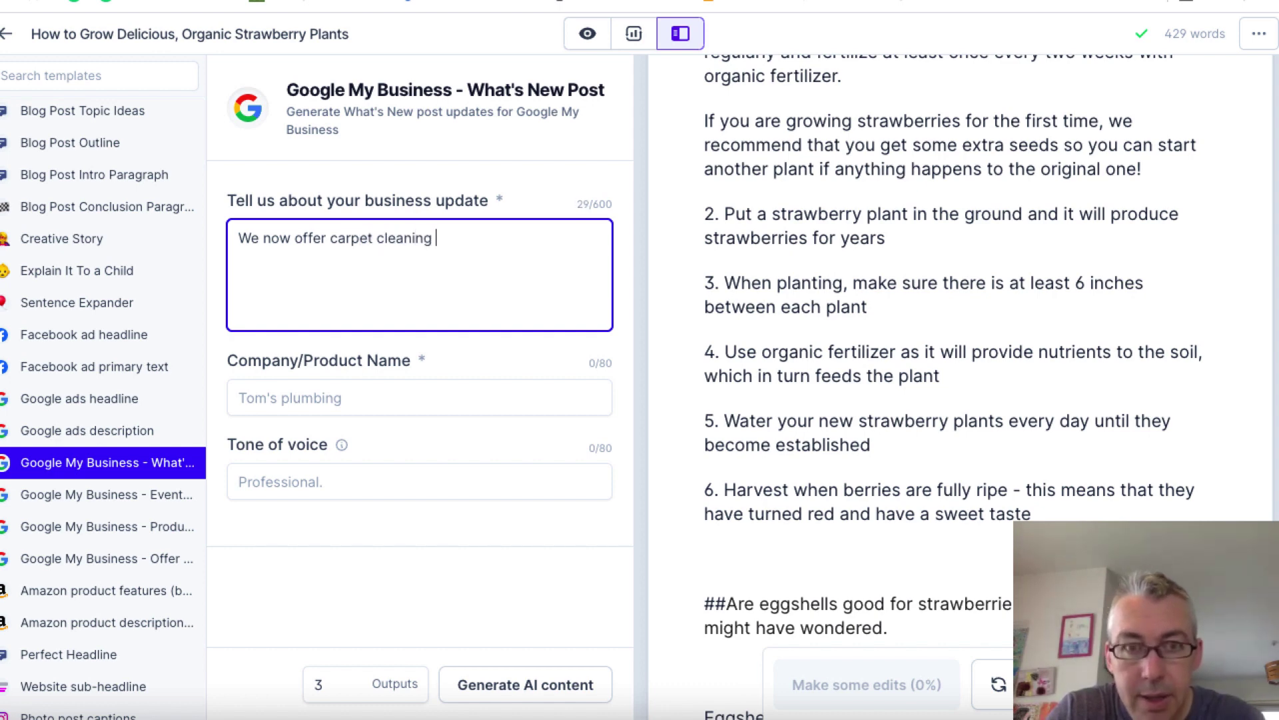
type("in the Lodo")
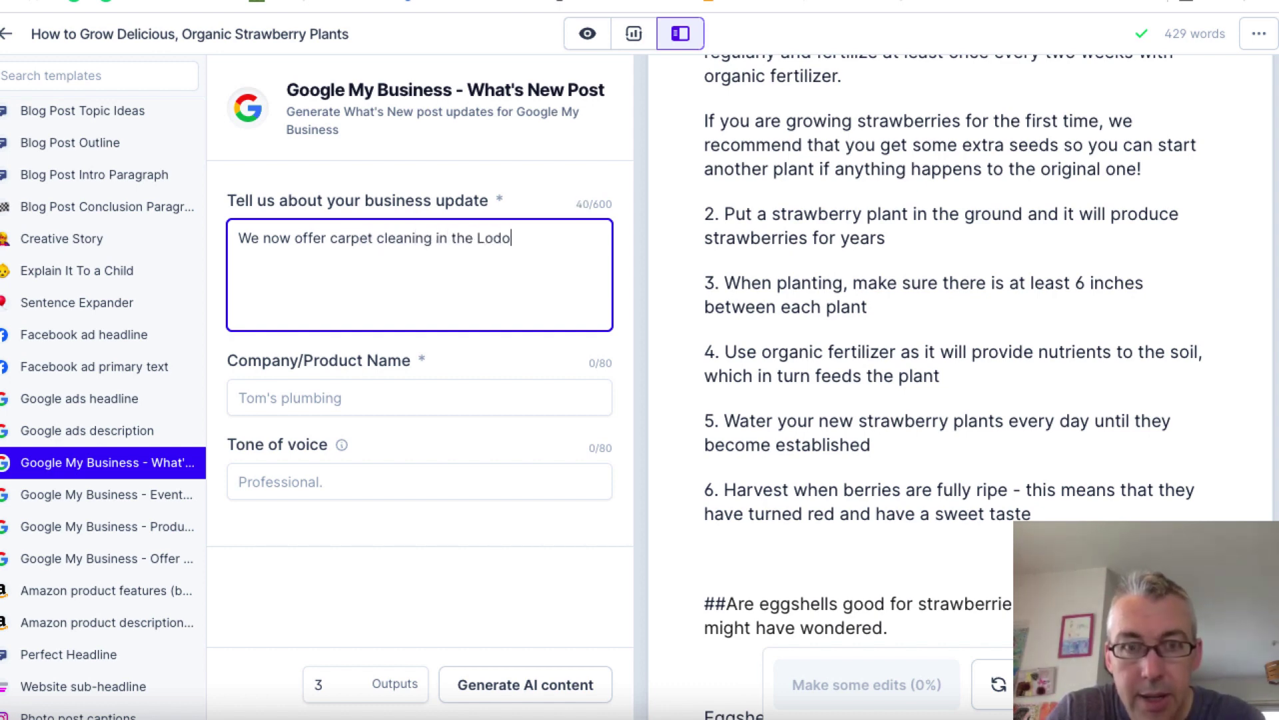
key("BackSpace")
key("BackSpace")
type("ndo")
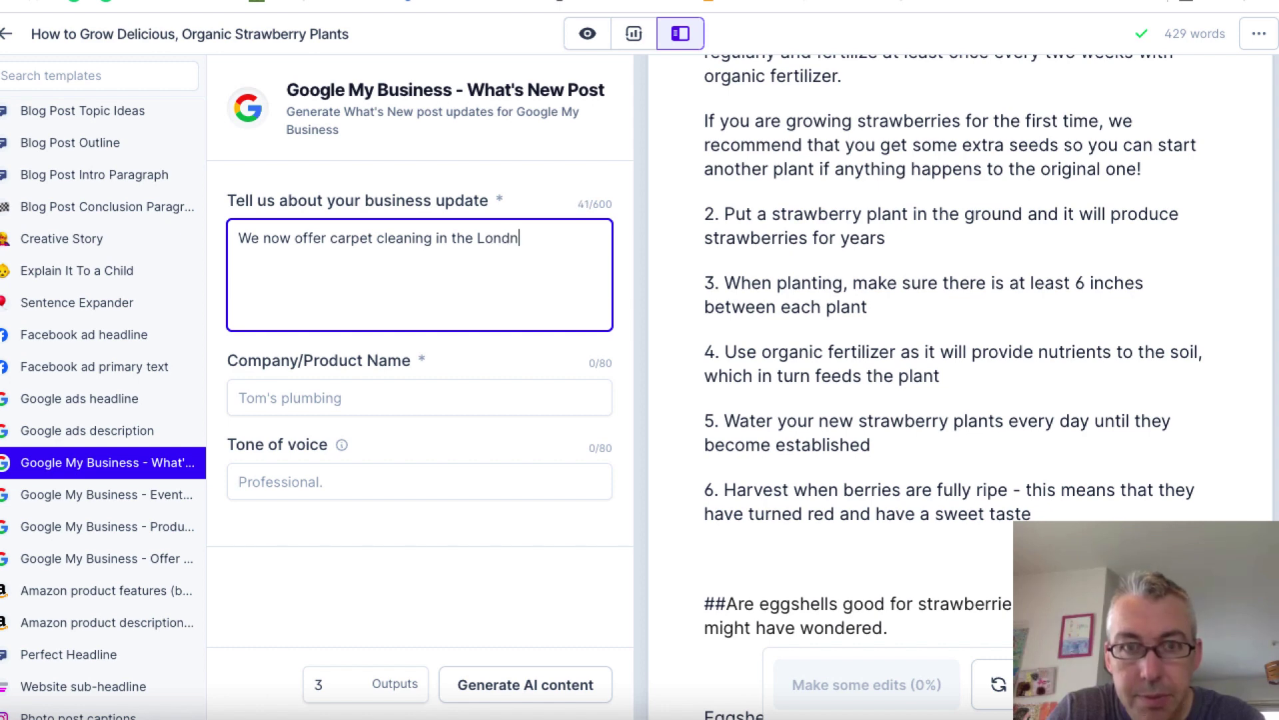
key("BackSpace")
type("on area")
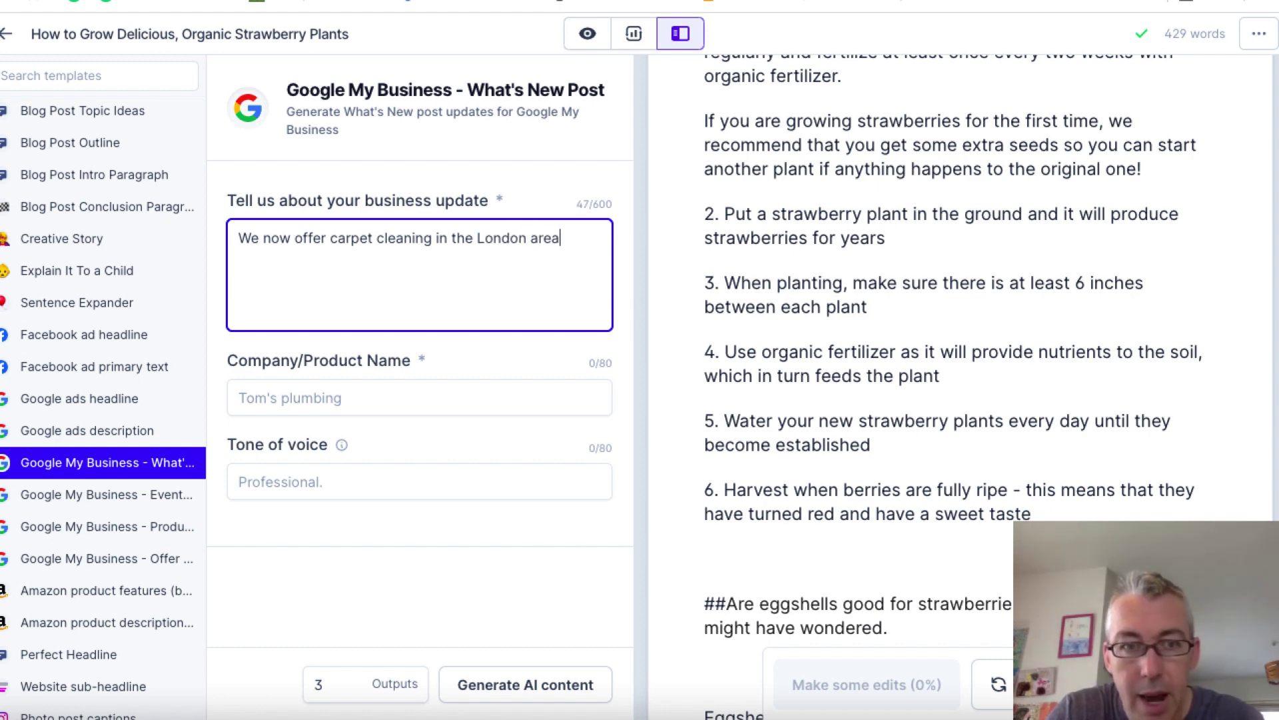
- Set the company name to "Adam's Carpet cleaning" and generate three outputs for the What's New post
left_click(292, 397)
type("Ada")
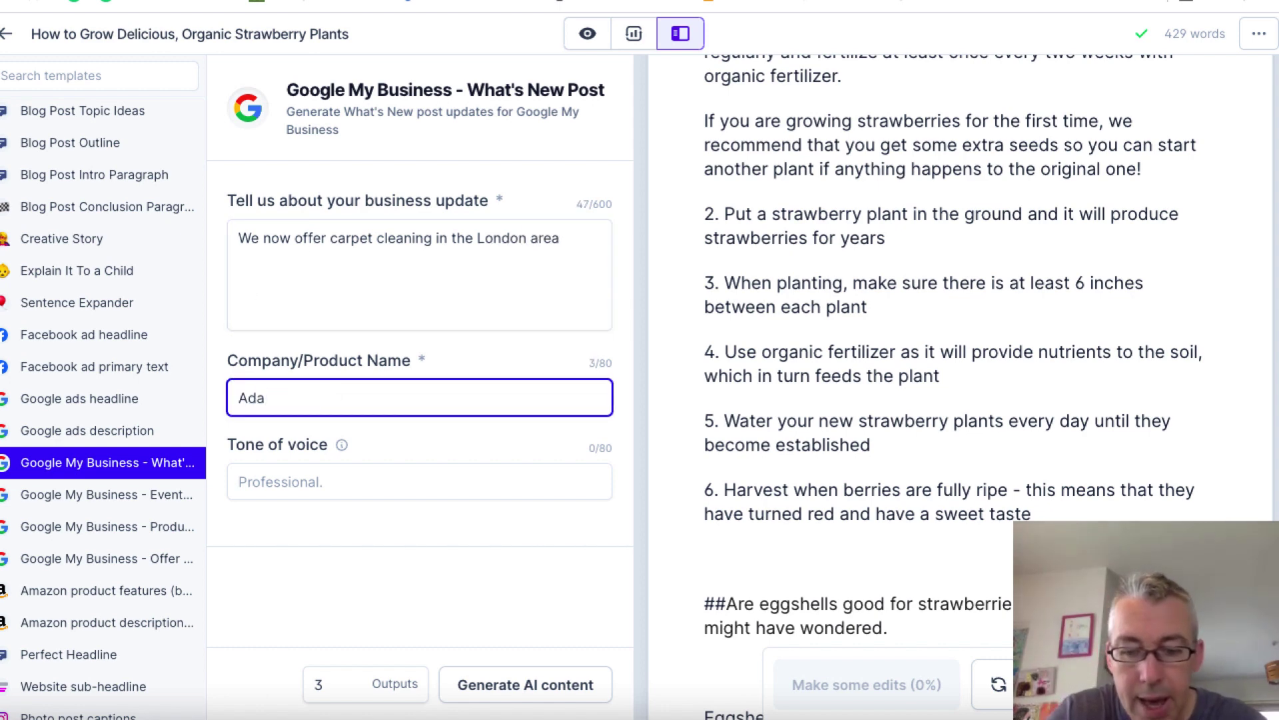
type("m's Carpet cl")
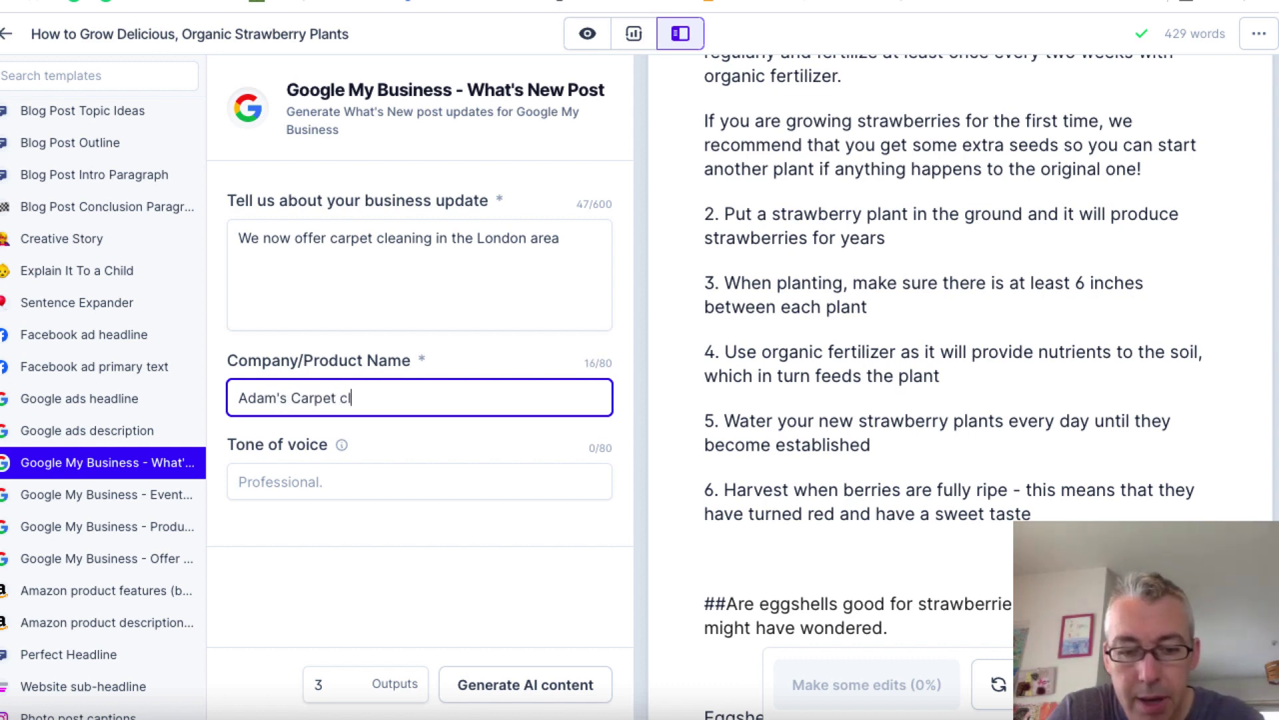
type("eaning")
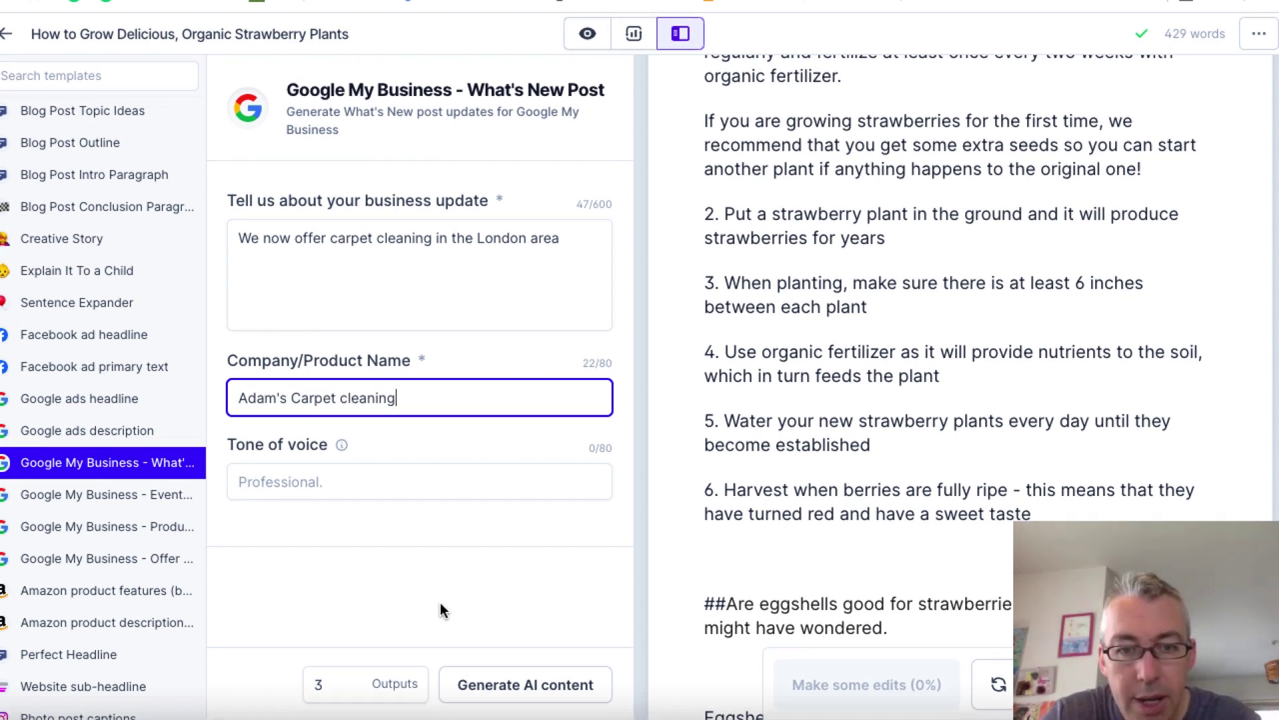
left_click(497, 680)
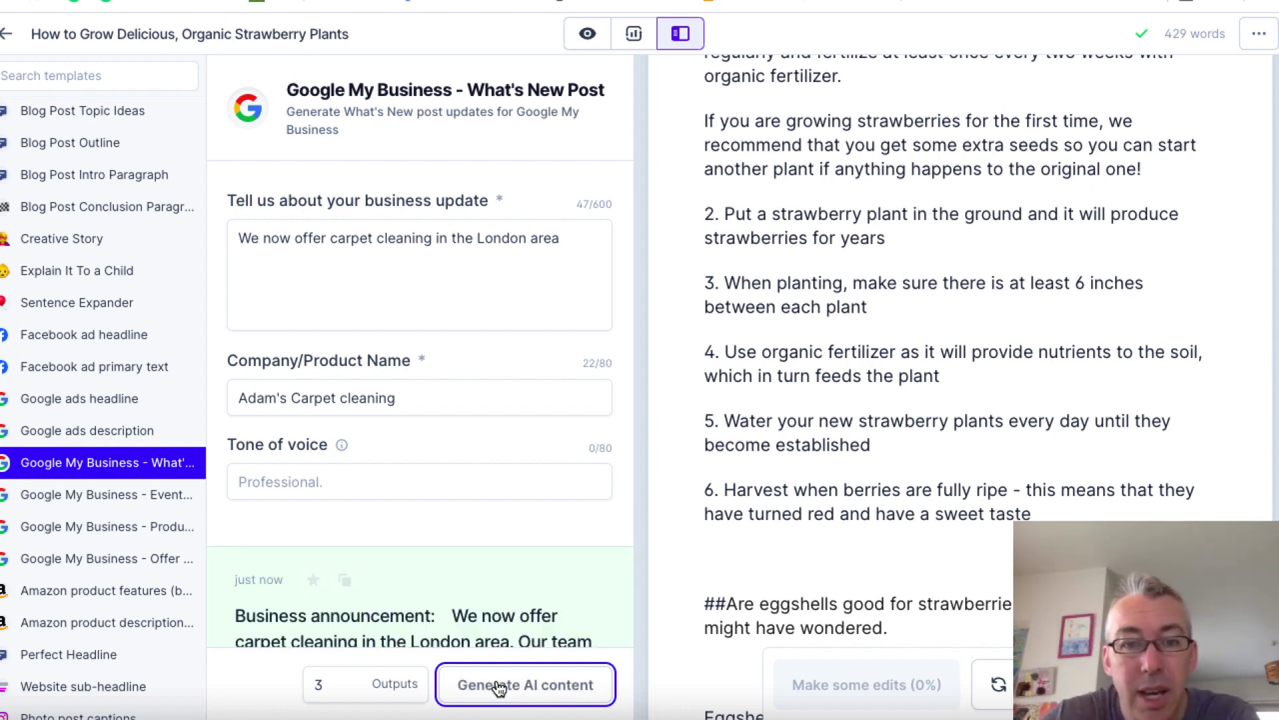
- Read through the generated carpet cleaning business announcements and compare their wording
scroll(458, 505, "down", 2)
scroll(458, 505, "down", 2)
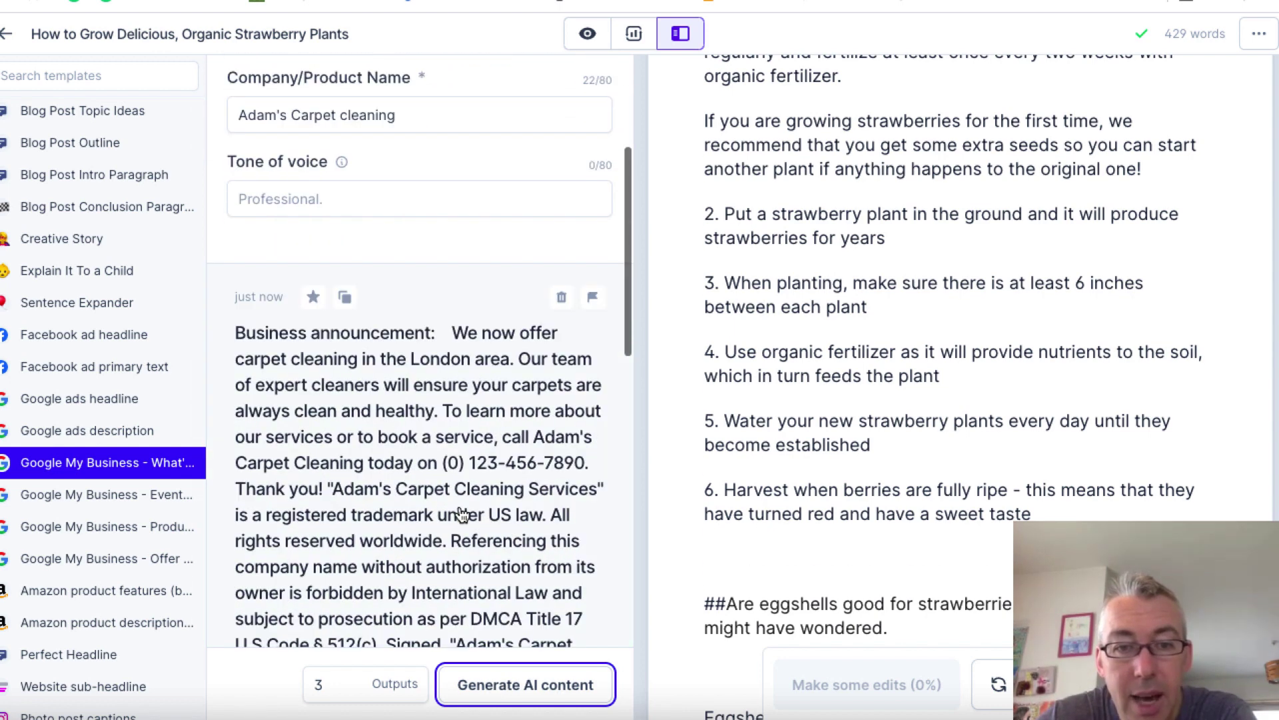
scroll(460, 514, "down", 1)
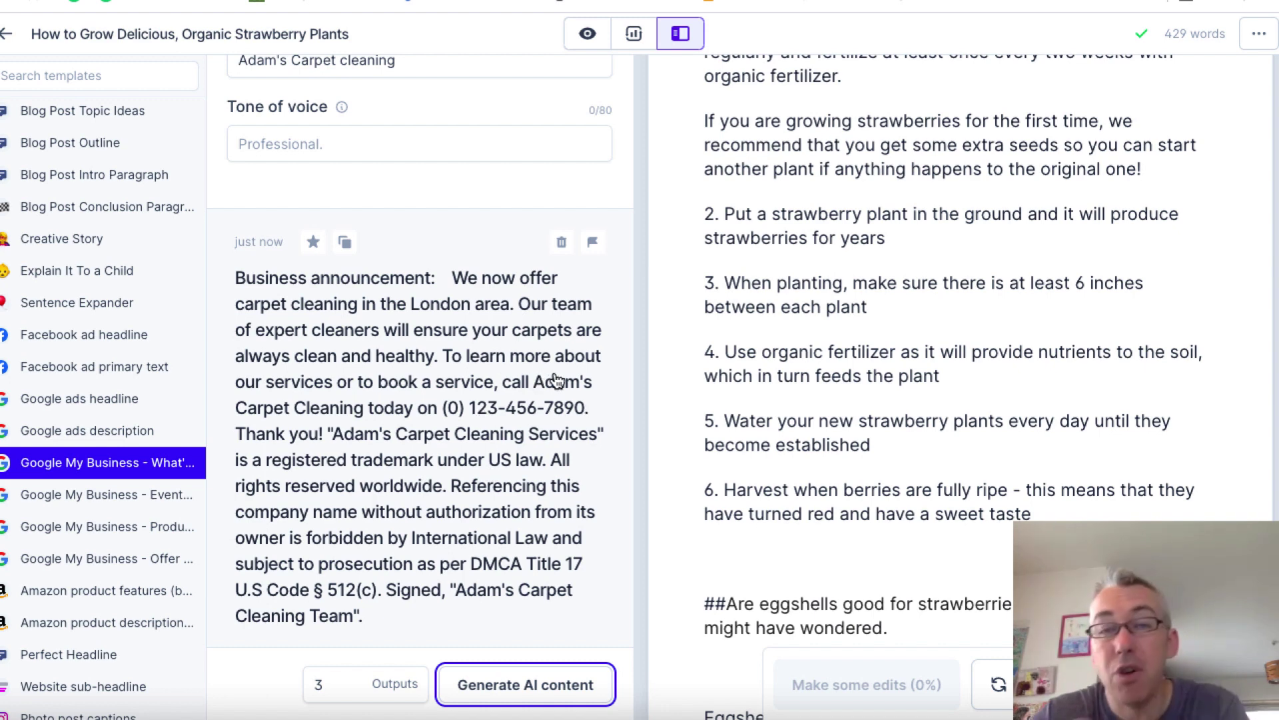
scroll(459, 459, "down", 2)
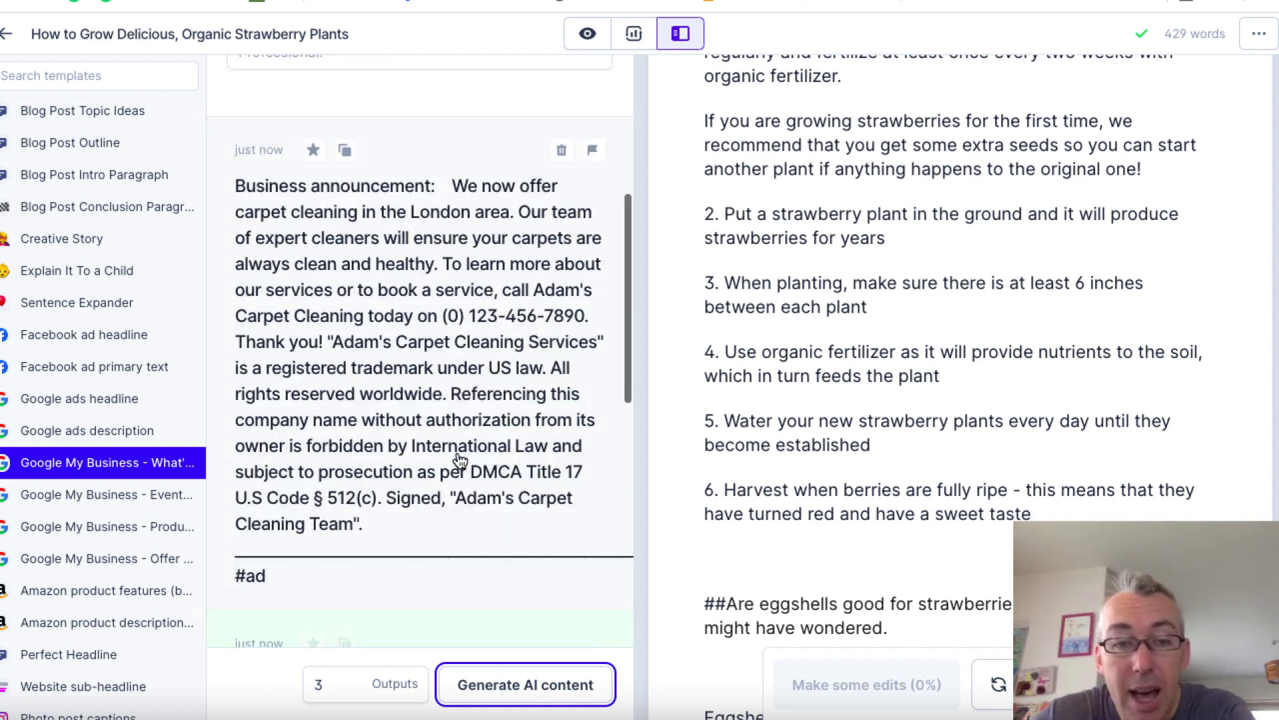
scroll(460, 460, "down", 5)
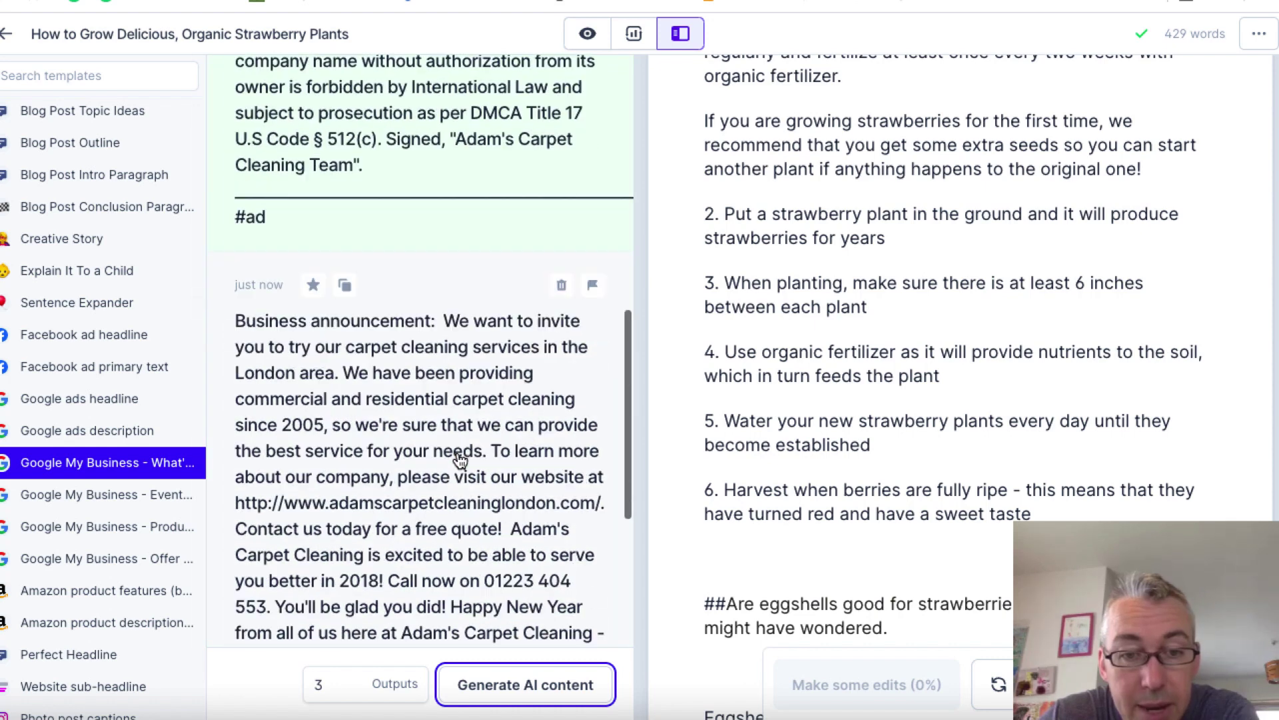
scroll(499, 467, "up", 1)
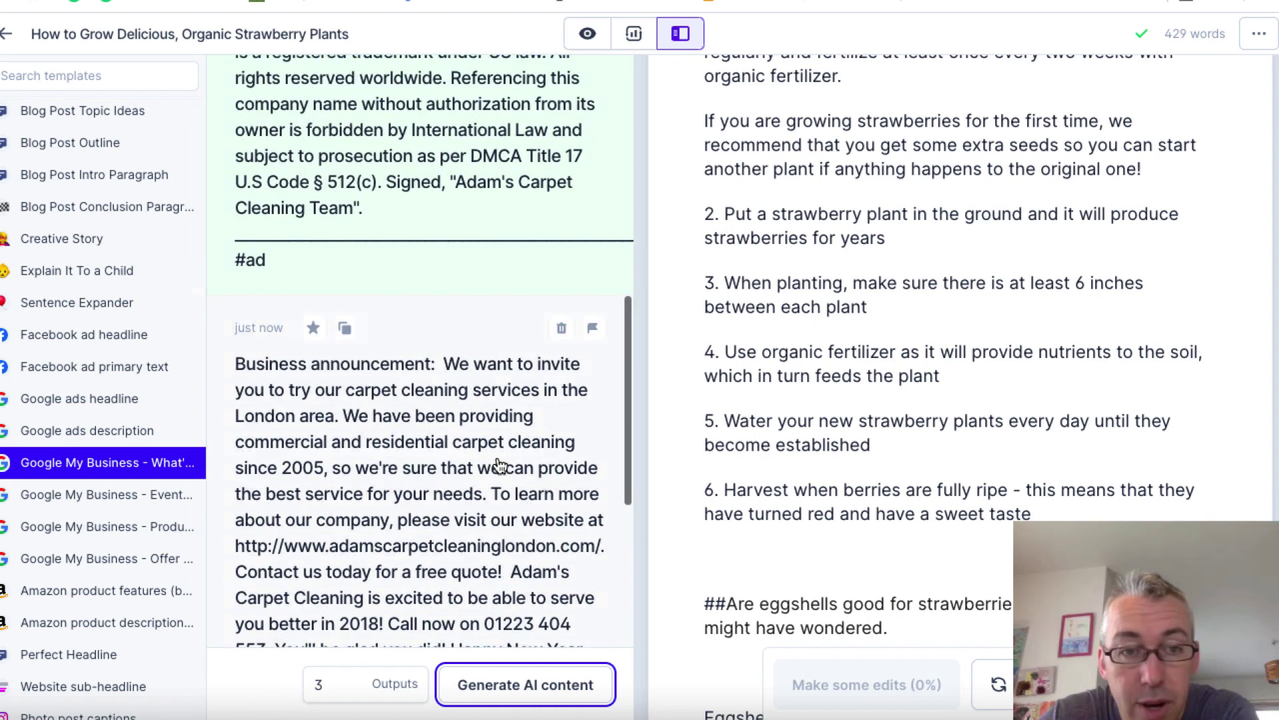
scroll(497, 460, "up", 5)
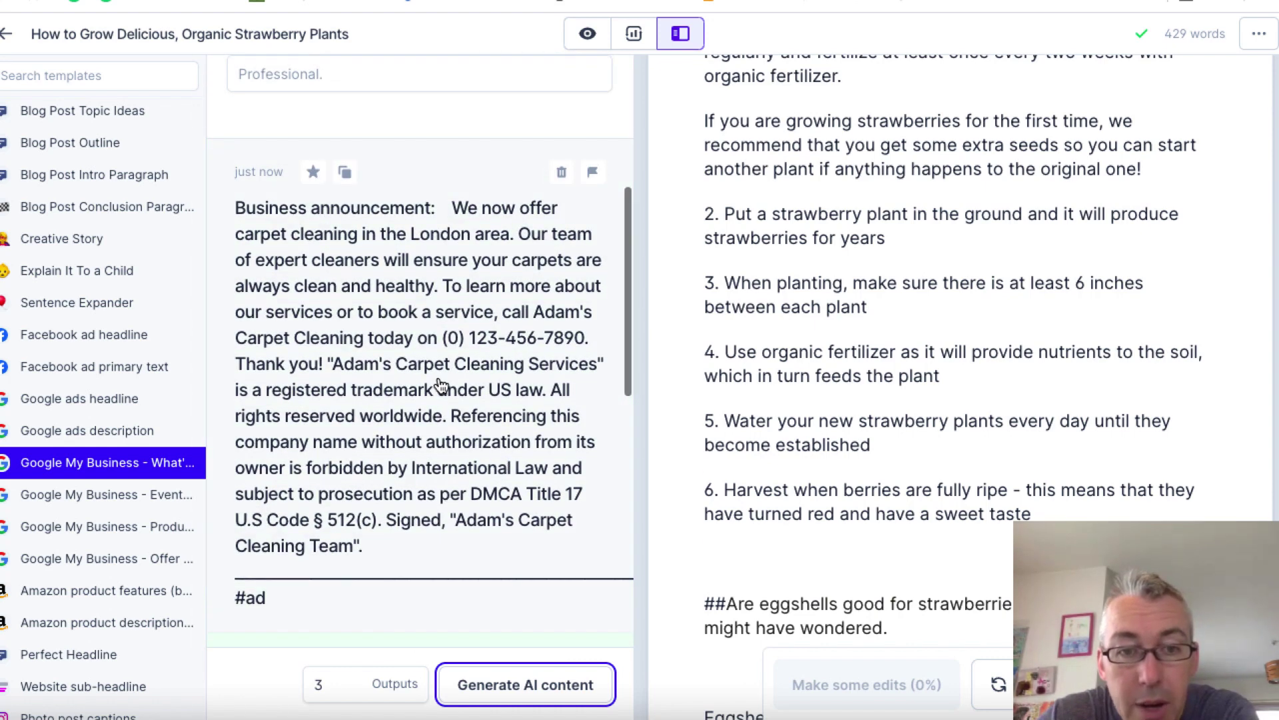
- Open the first carpet cleaning announcement for editing and delete the trademark and legal wording, the team signature and the #ad line
left_click(440, 385)
left_click(568, 384)
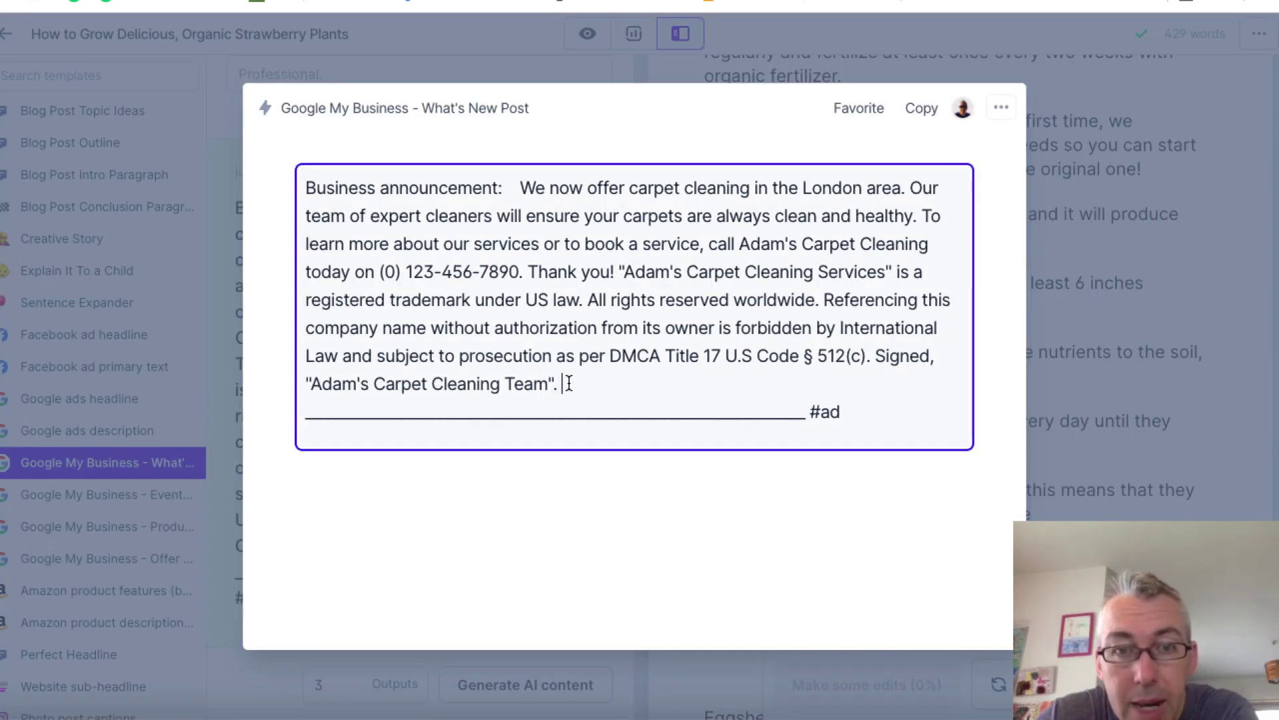
left_click_drag(562, 384, 251, 299)
key("BackSpace")
key("BackSpace")
key("BackSpace")
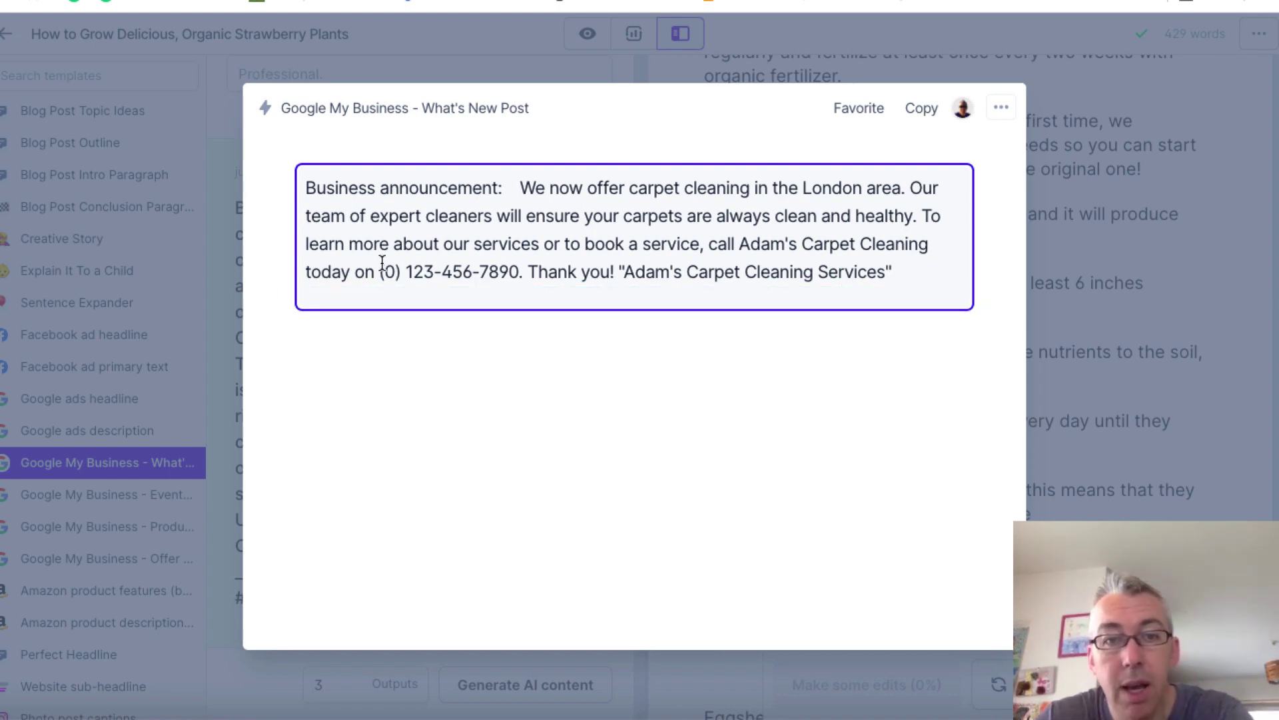
- Highlight the phone number in the trimmed announcement, then copy the post and close its editor
left_click_drag(519, 272, 385, 273)
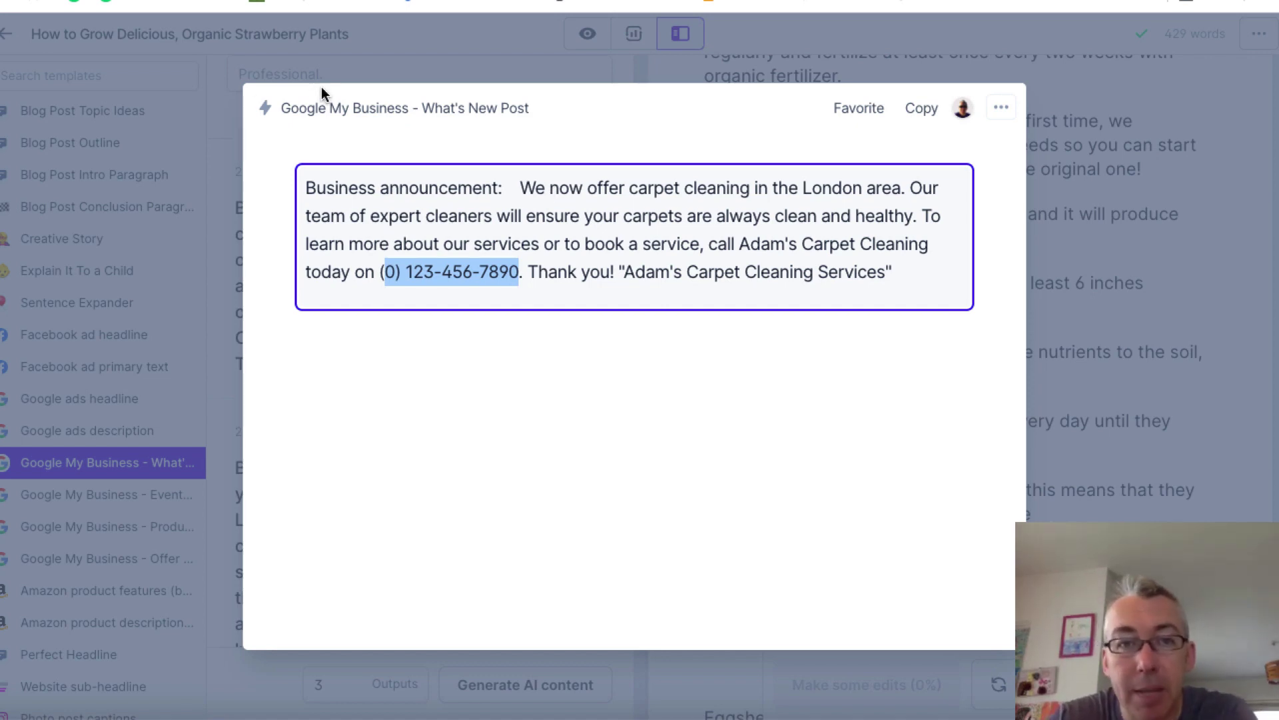
left_click(919, 120)
left_click(1128, 187)
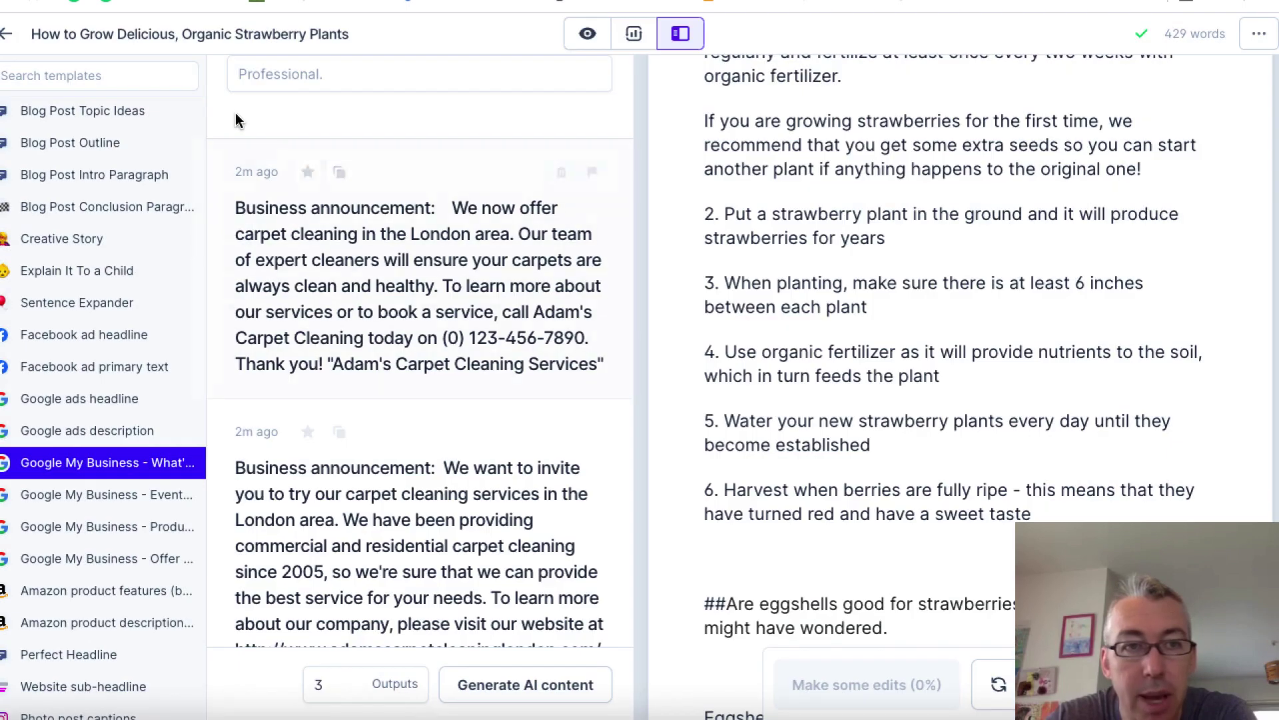
- Leave the strawberry document for the template library and look through the available templates, from blog, ads and Google My Business to video, SEO and beta ones
left_click(7, 34)
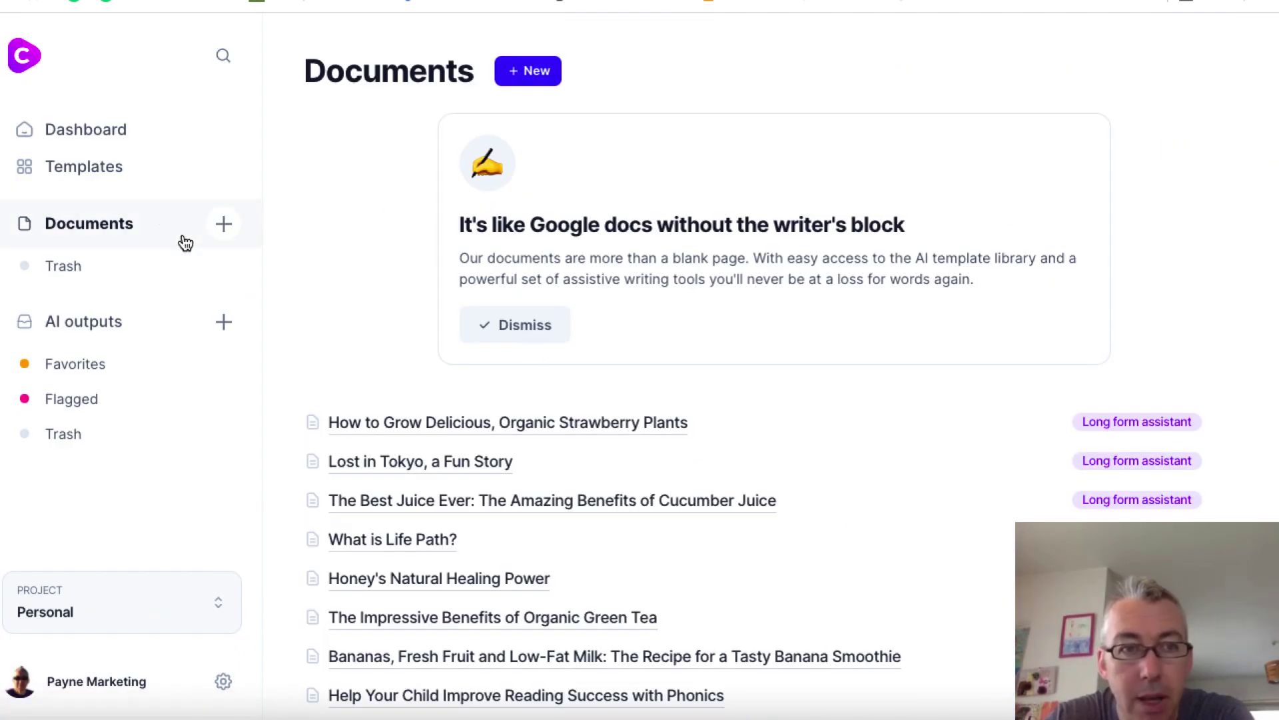
left_click(116, 169)
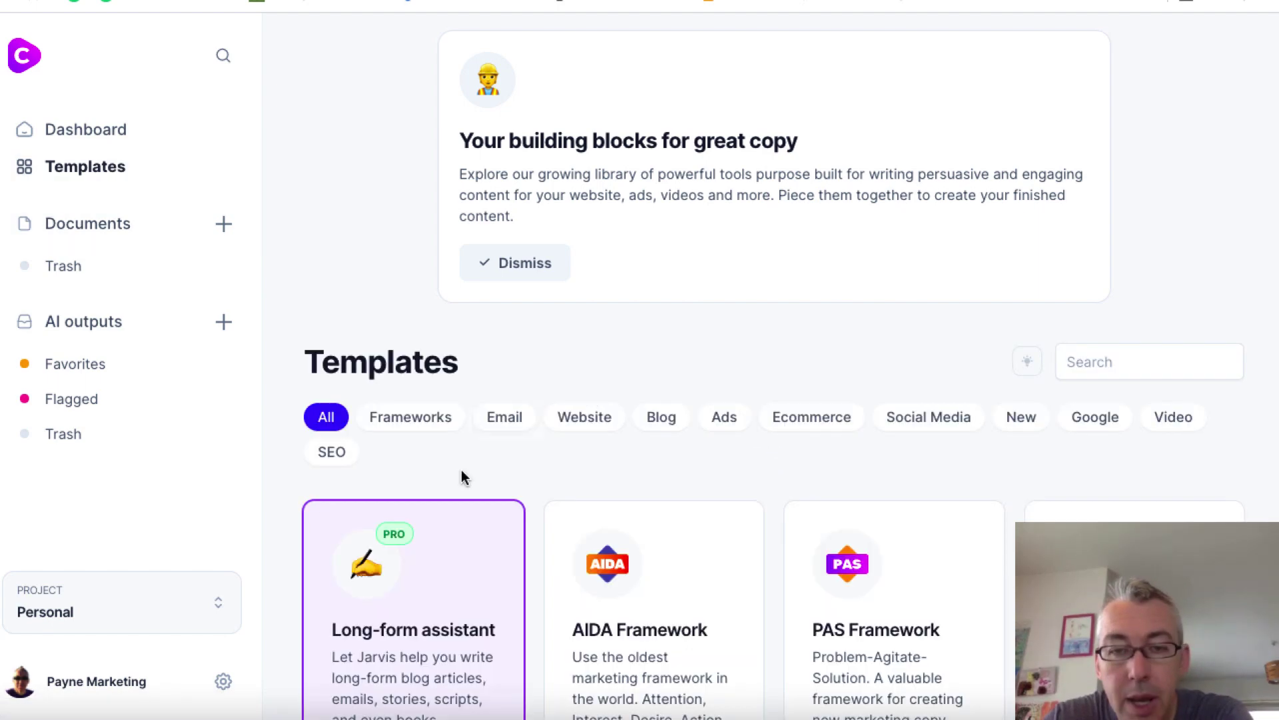
scroll(461, 478, "down", 5)
scroll(461, 478, "down", 6)
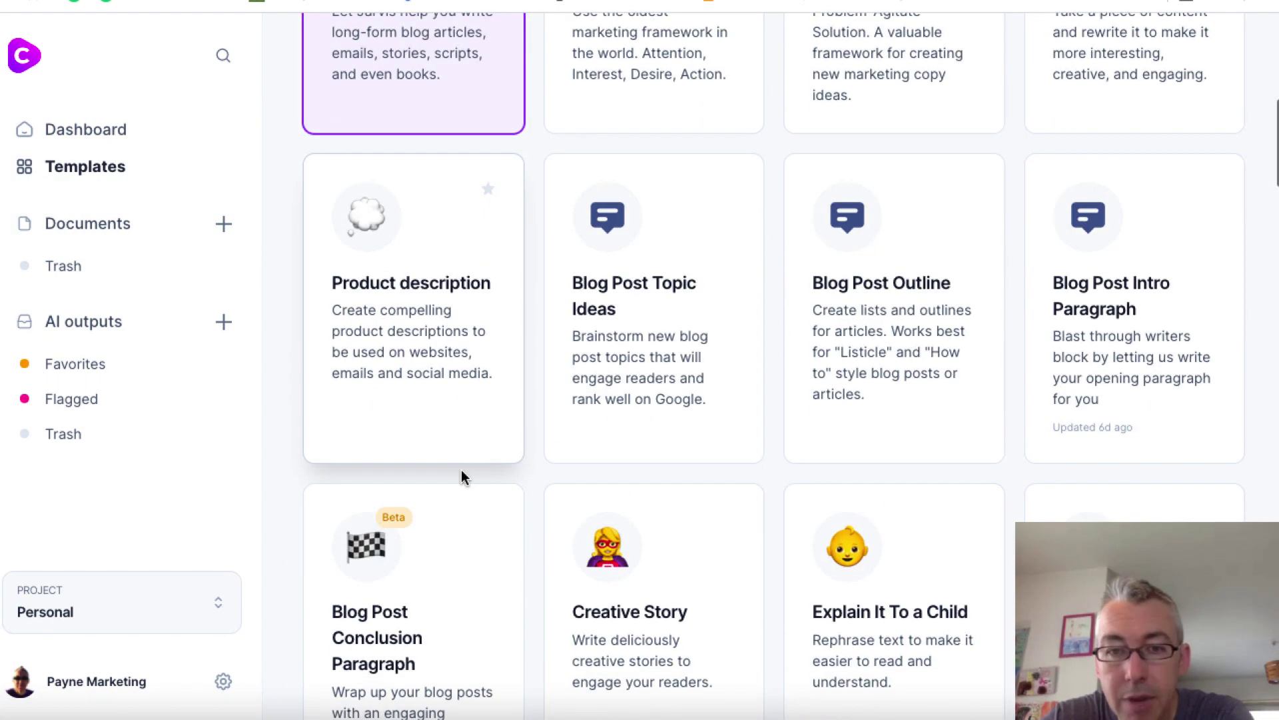
scroll(730, 411, "down", 3)
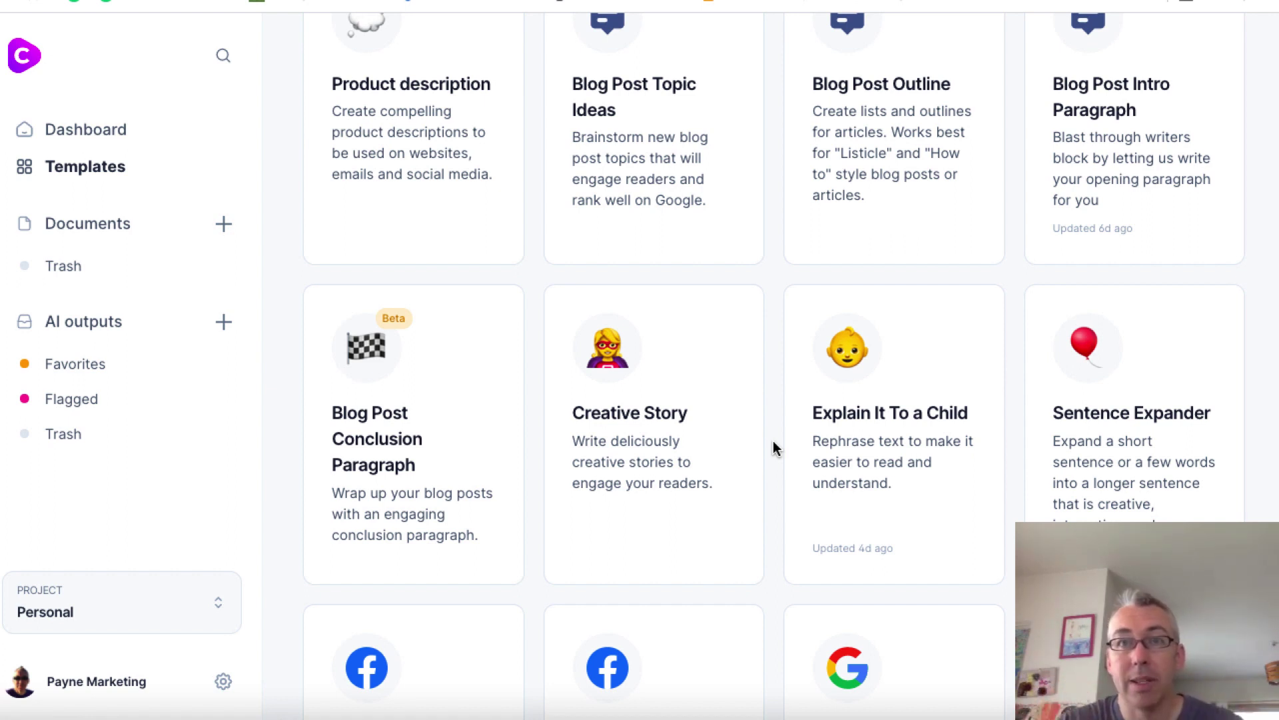
scroll(775, 449, "down", 3)
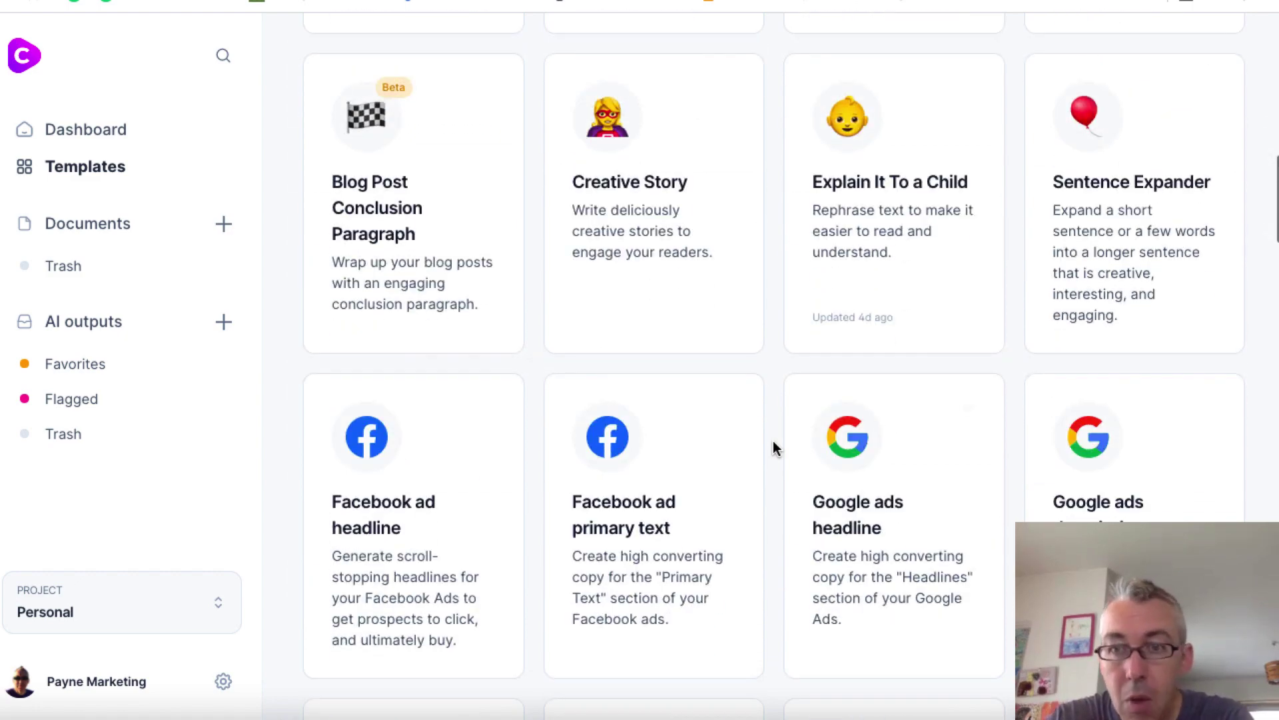
scroll(711, 372, "down", 5)
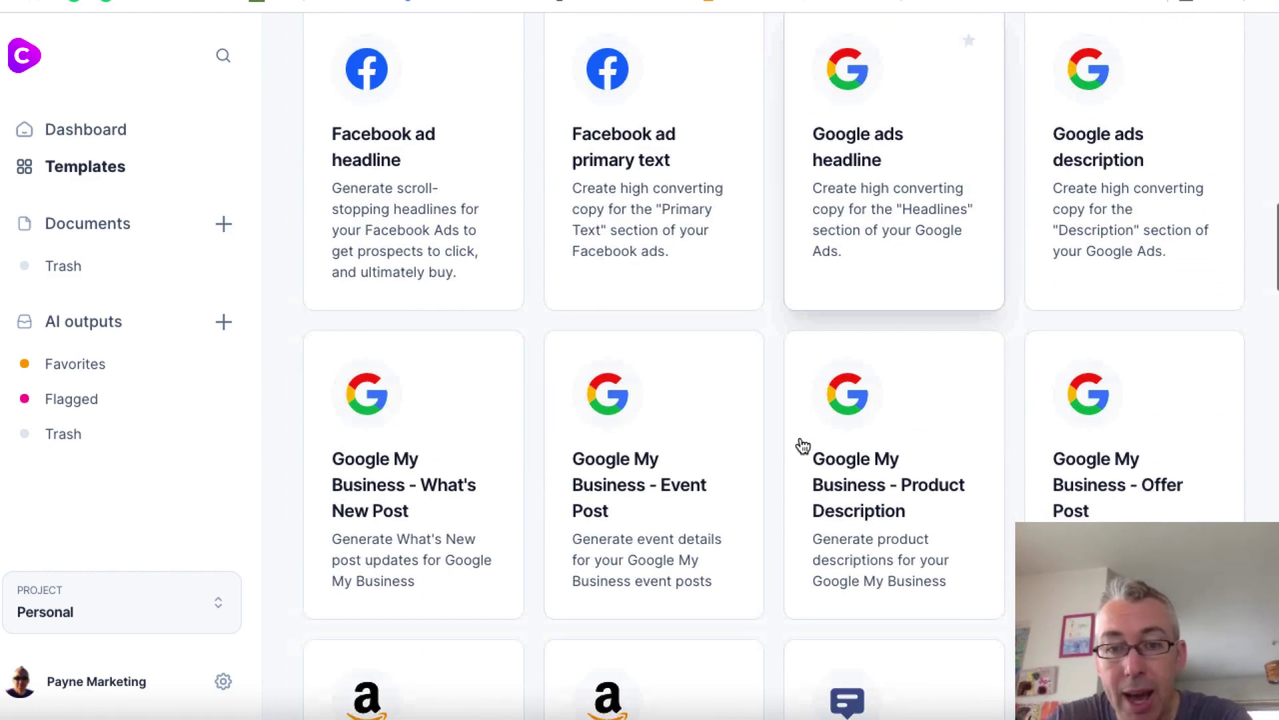
scroll(803, 445, "down", 6)
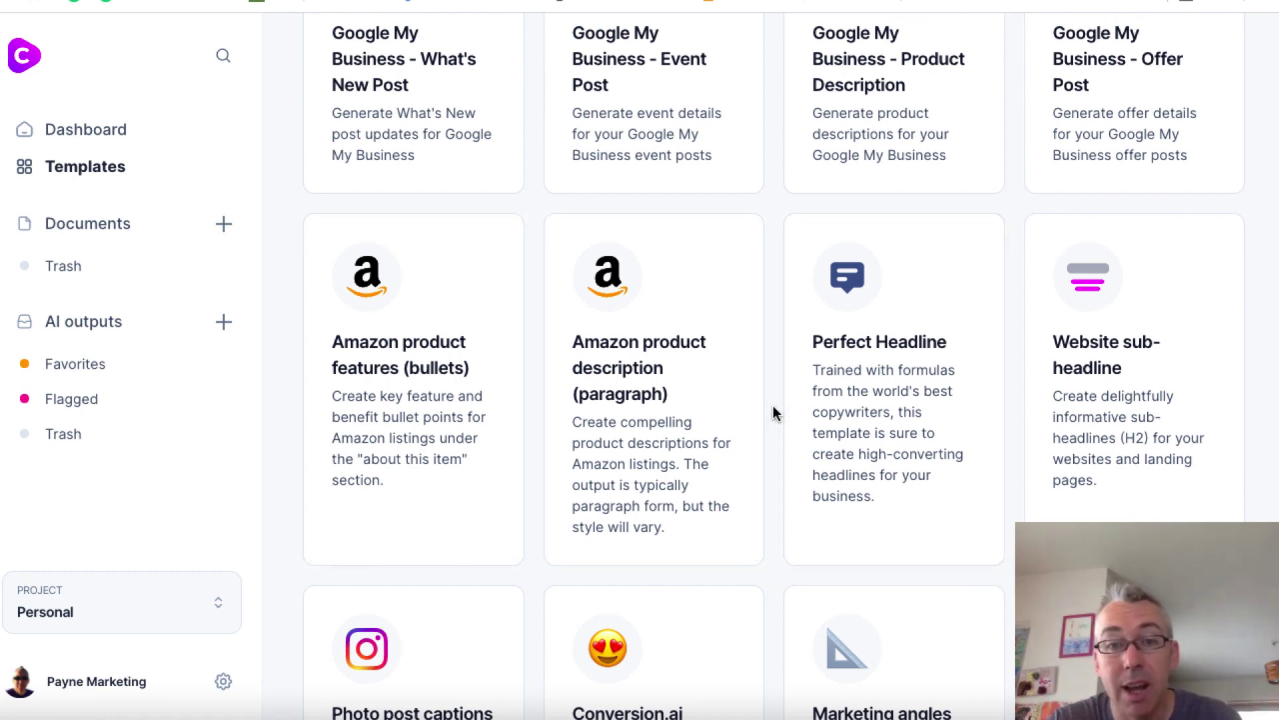
scroll(773, 407, "down", 4)
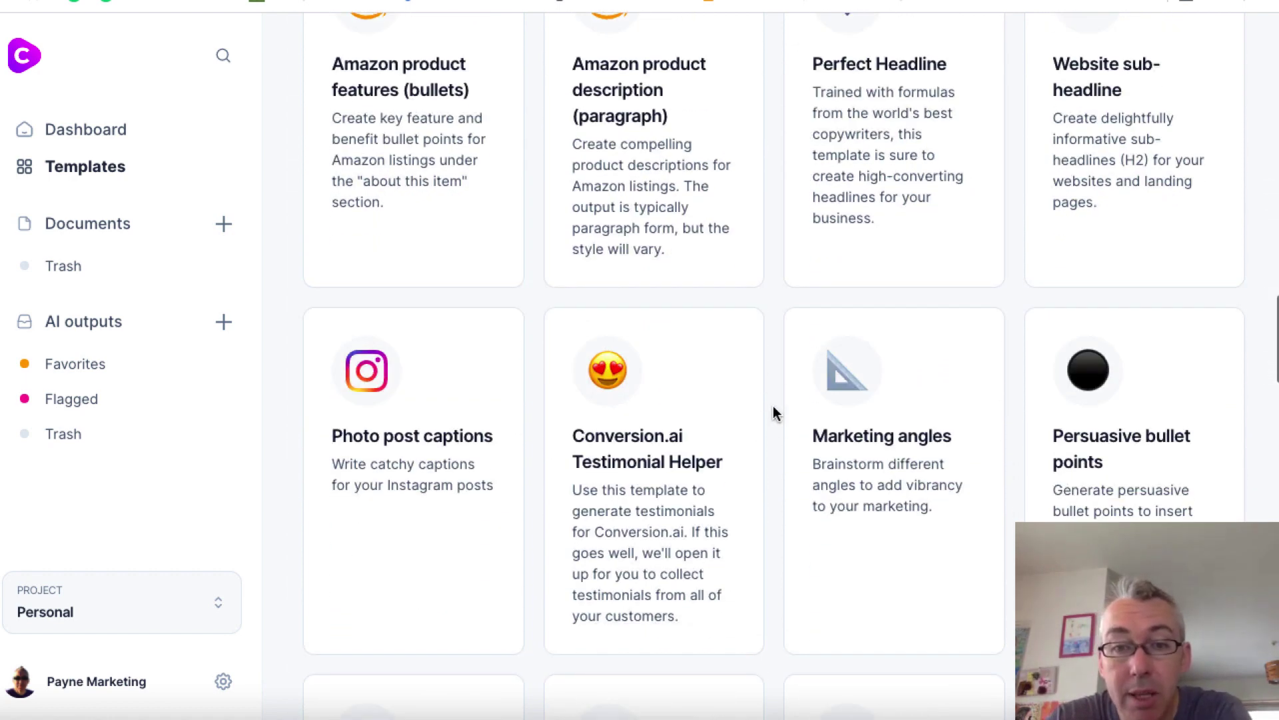
scroll(773, 406, "down", 2)
scroll(785, 365, "down", 6)
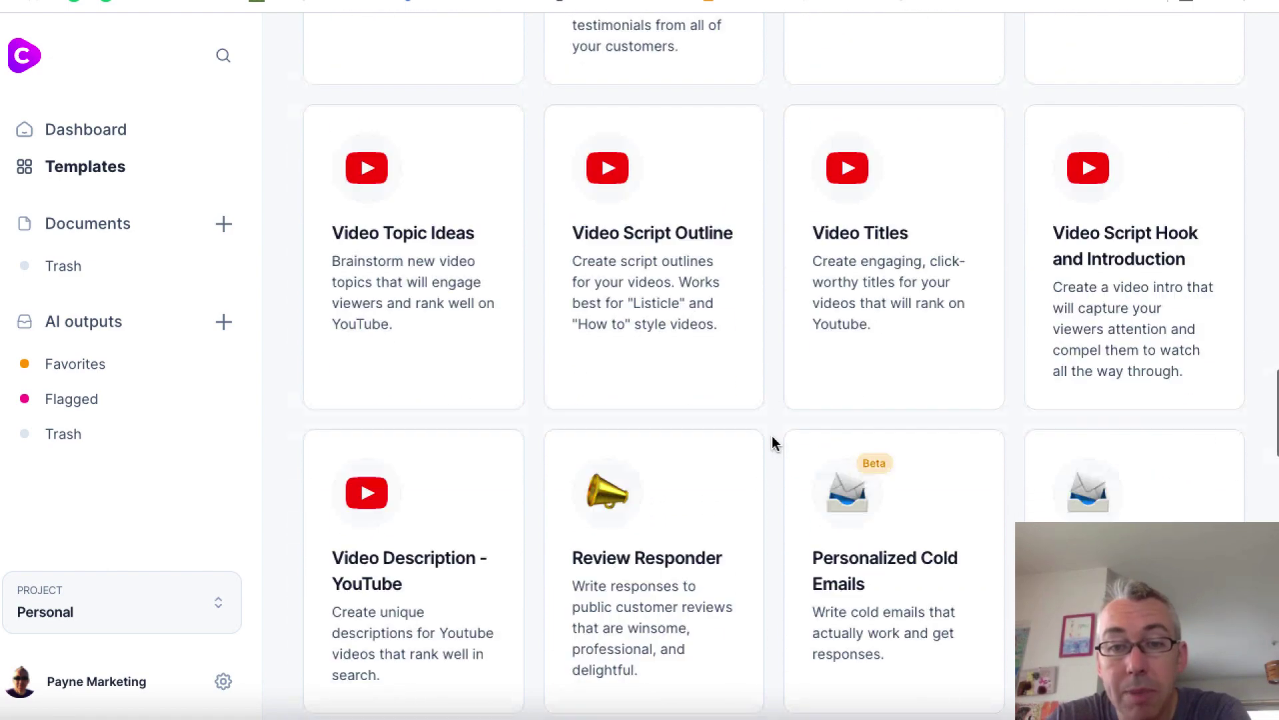
scroll(773, 442, "down", 9)
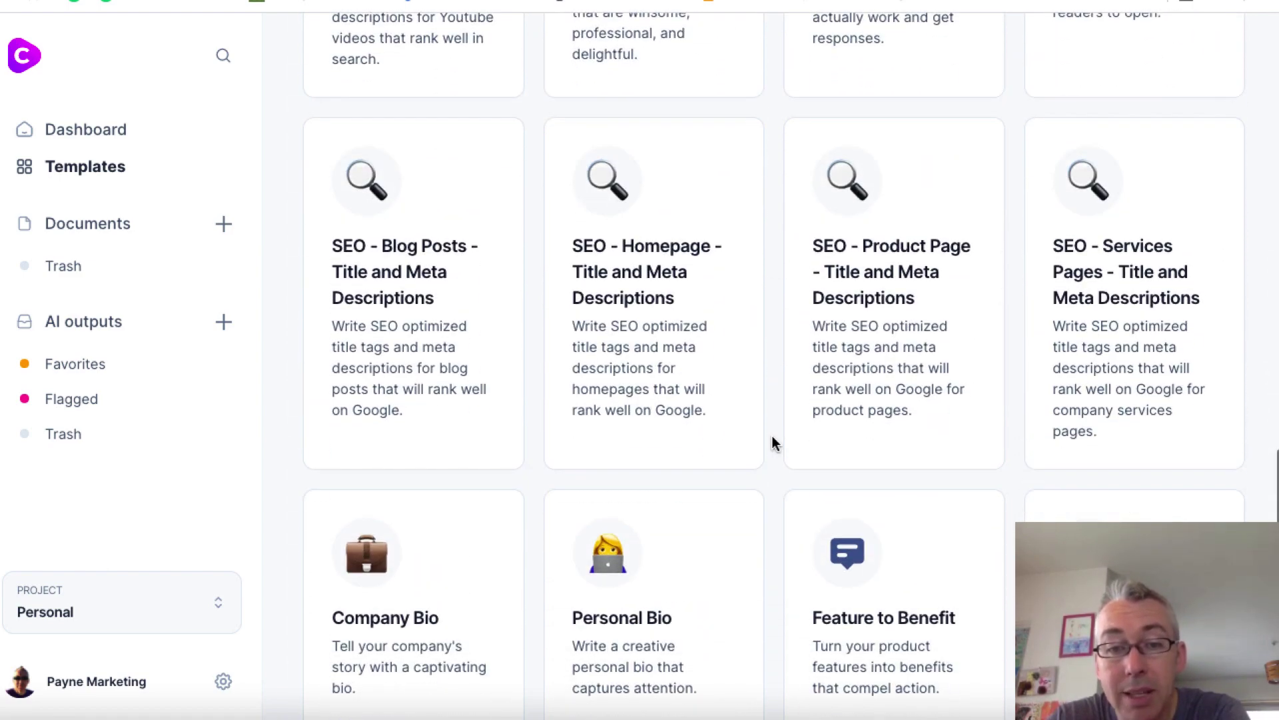
scroll(773, 443, "down", 2)
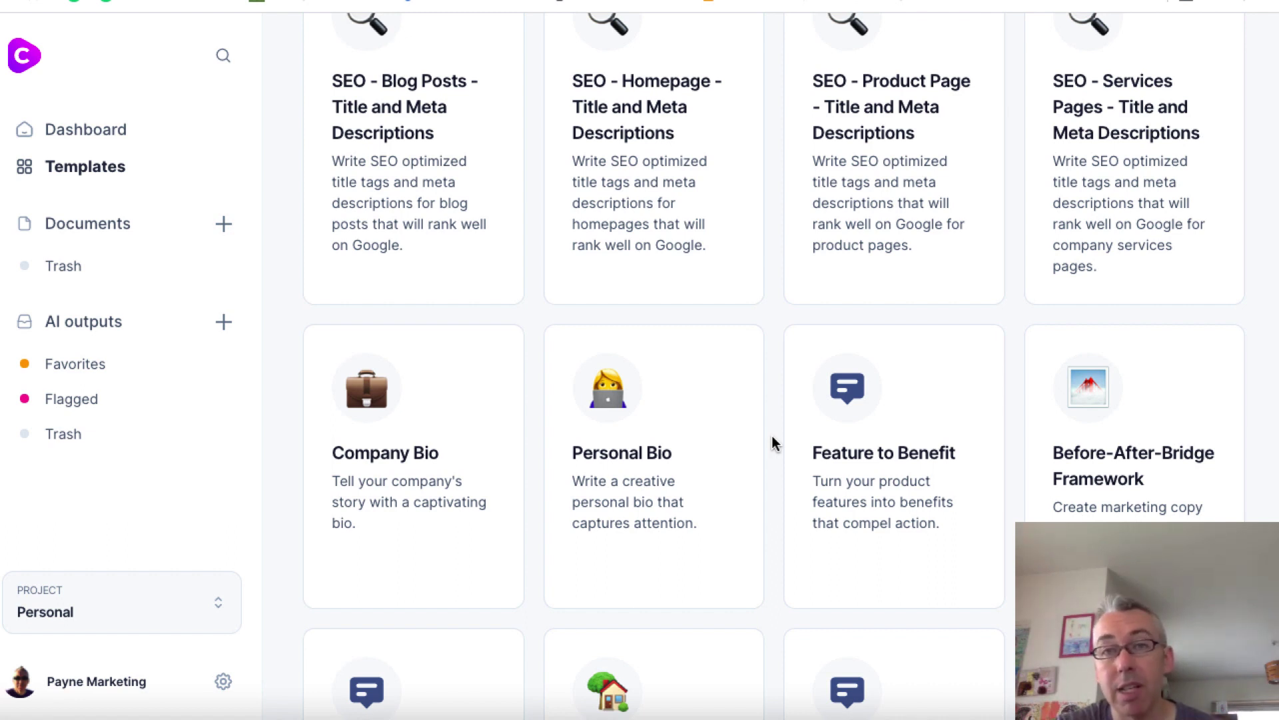
scroll(773, 442, "down", 8)
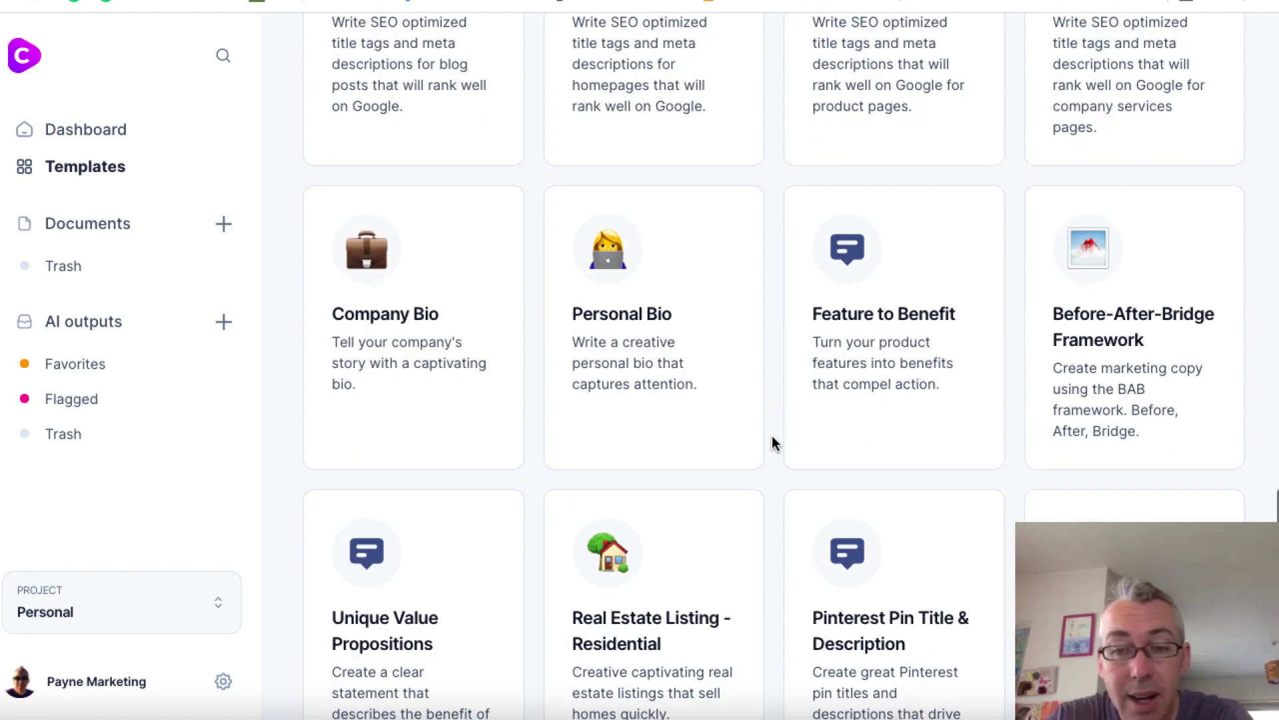
scroll(771, 442, "down", 2)
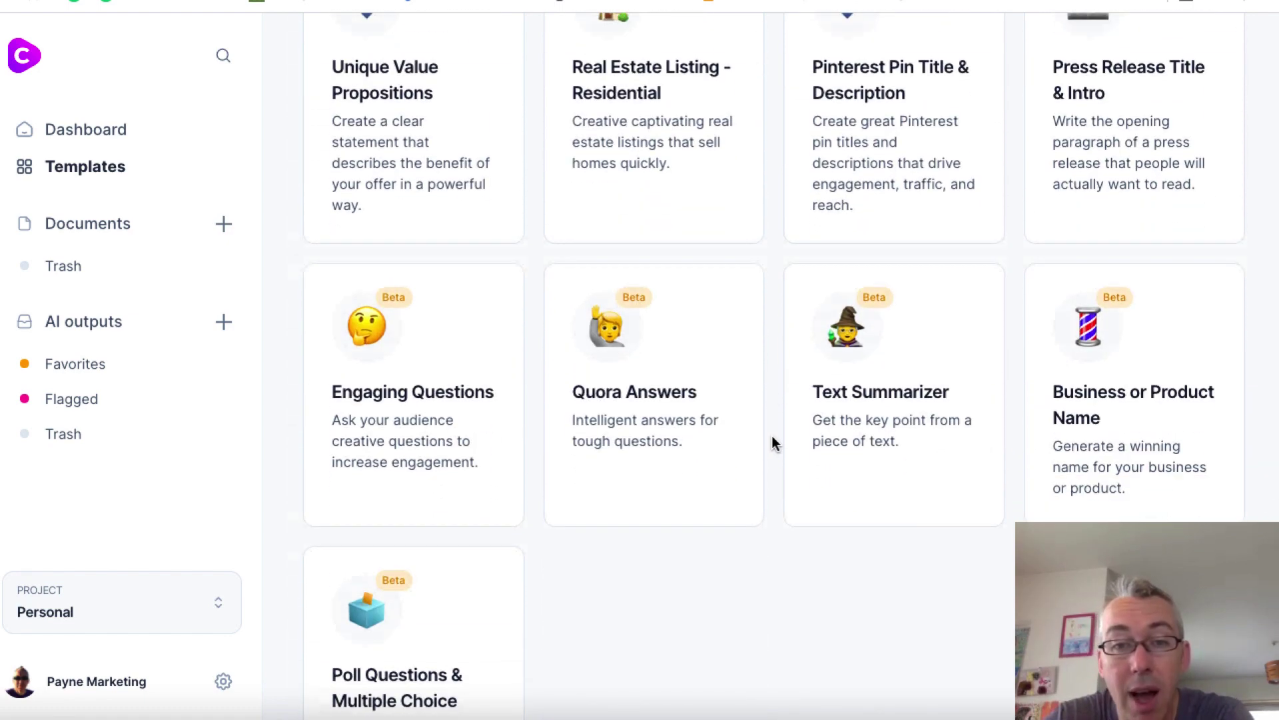
scroll(771, 443, "down", 2)
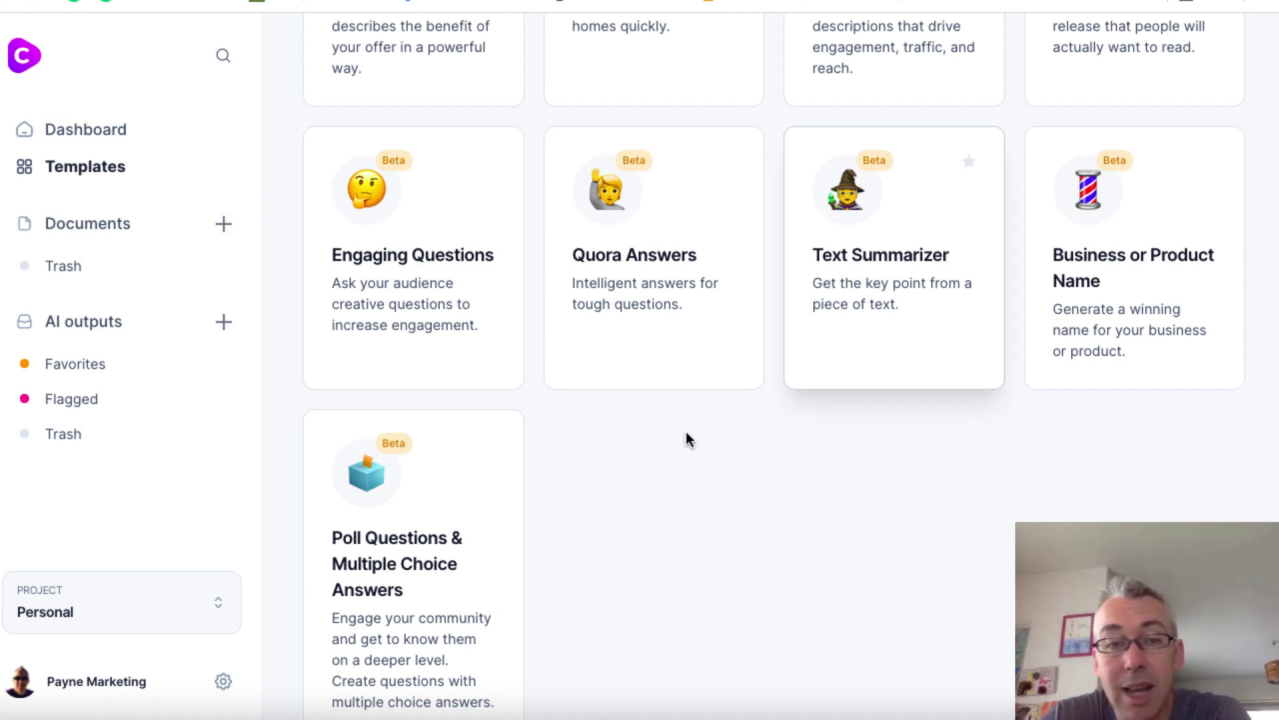
scroll(603, 525, "up", 2)
scroll(605, 527, "up", 3)
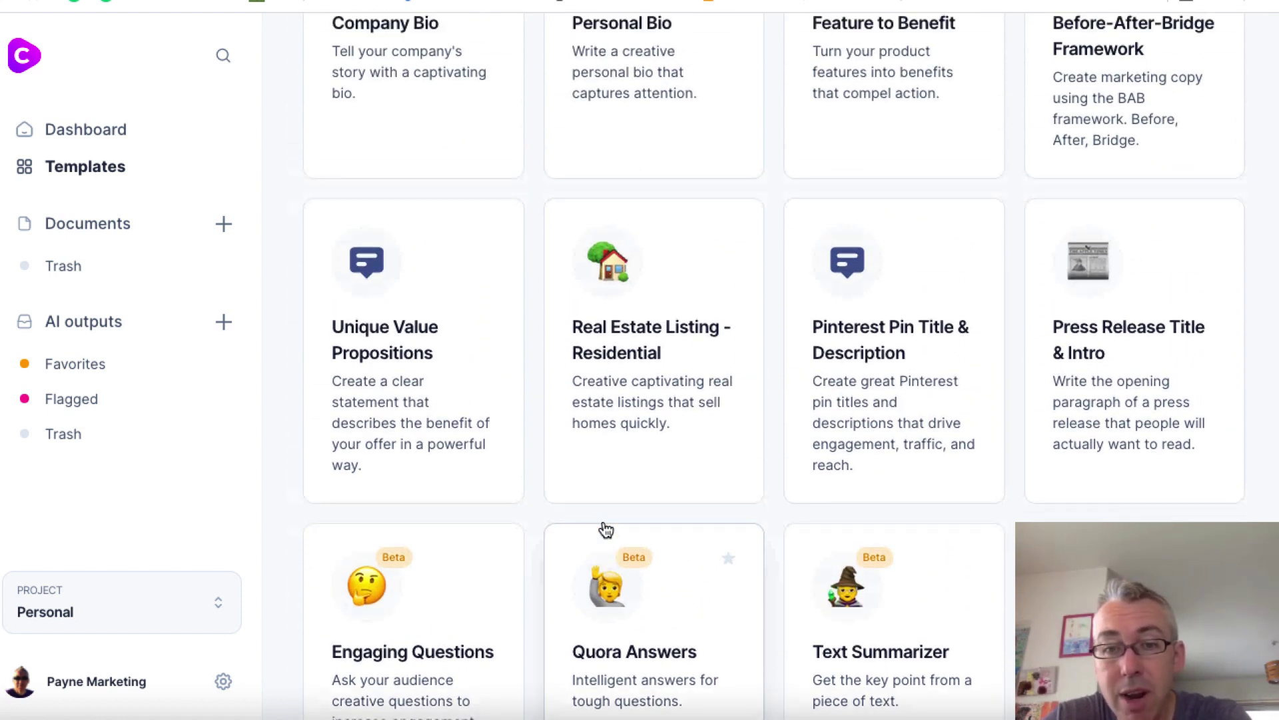
scroll(605, 527, "down", 2)
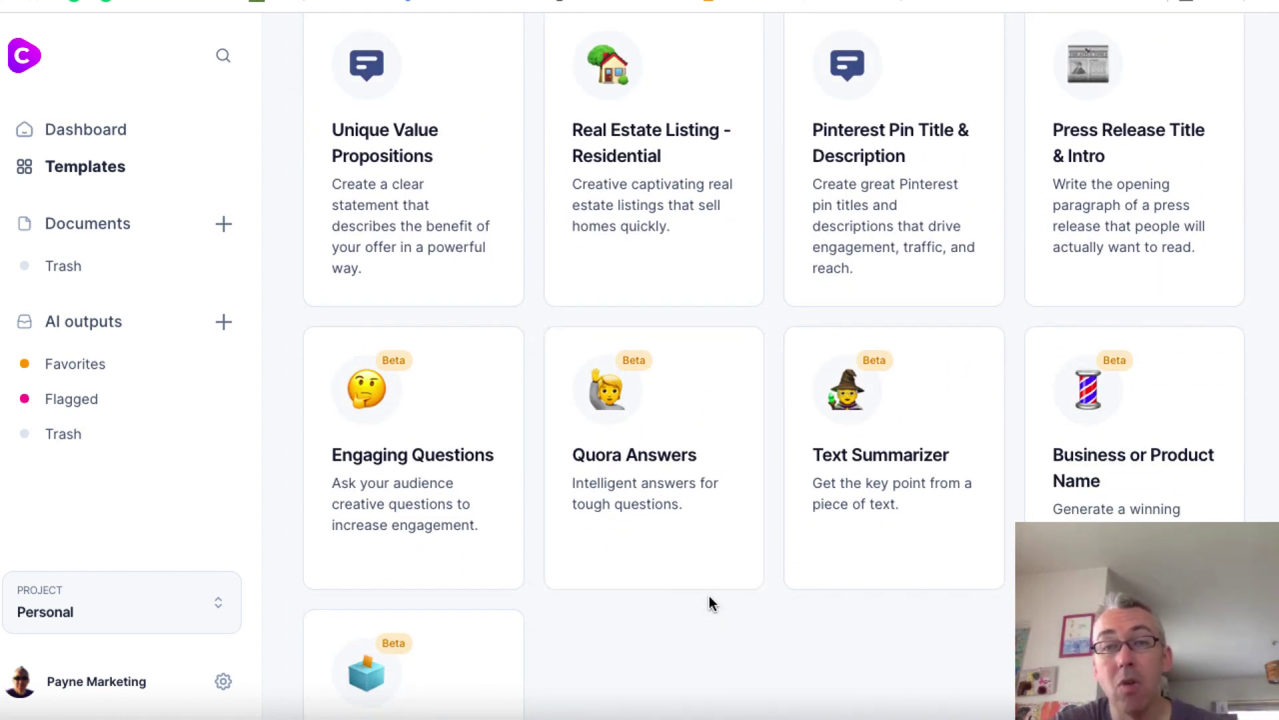